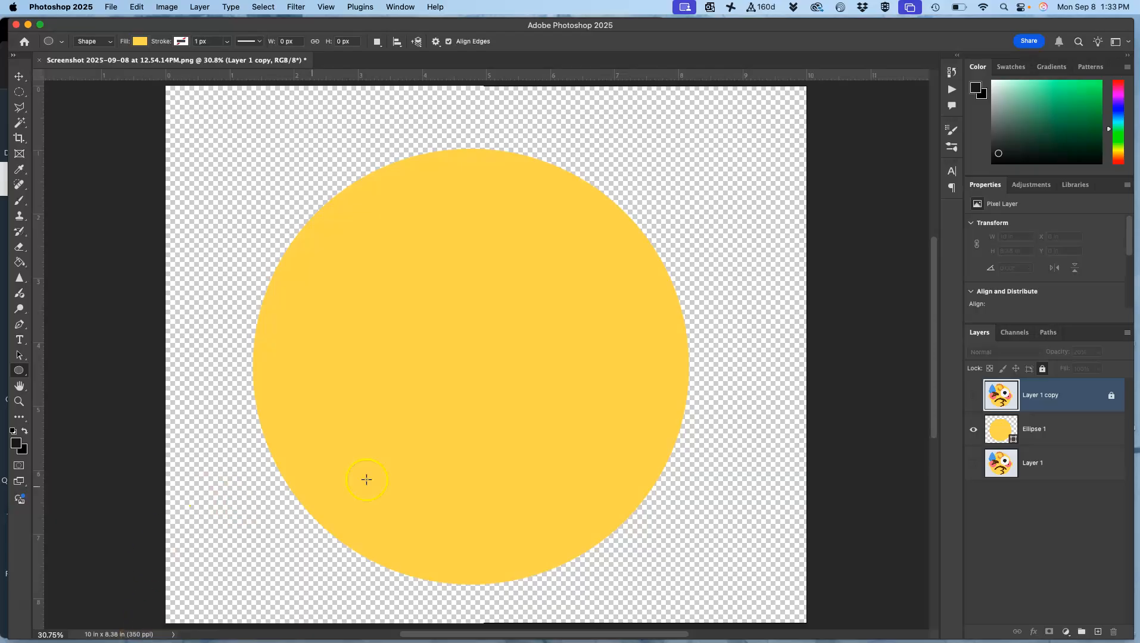
- Select the Ellipse 1 layer and show the faded Layer 1 copy as the tracing reference
click(1016, 427)
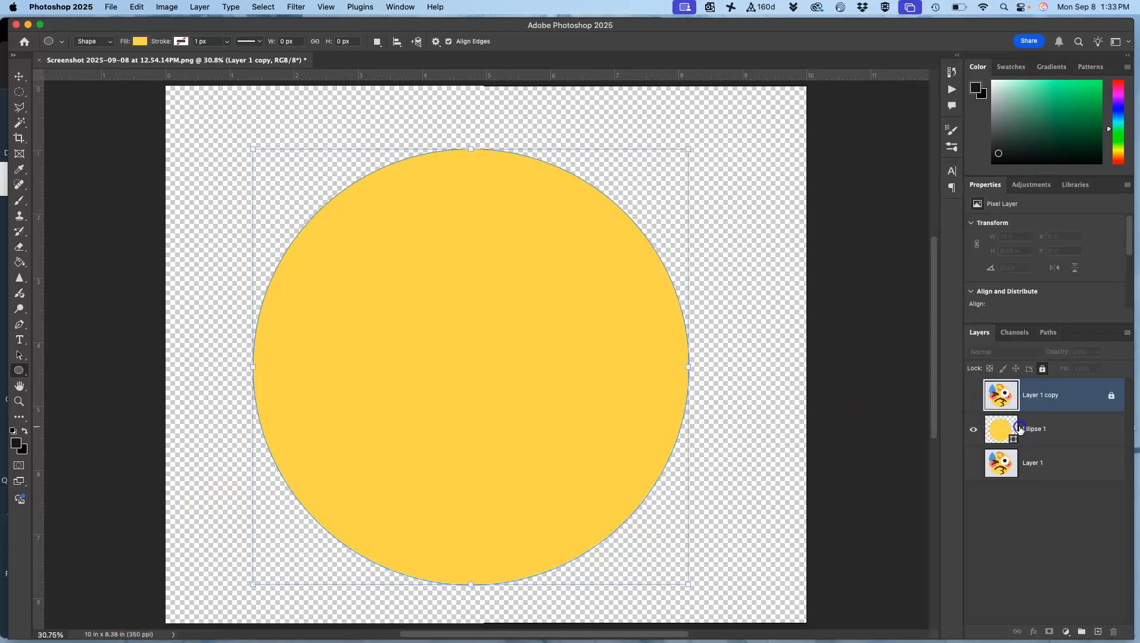
click(973, 396)
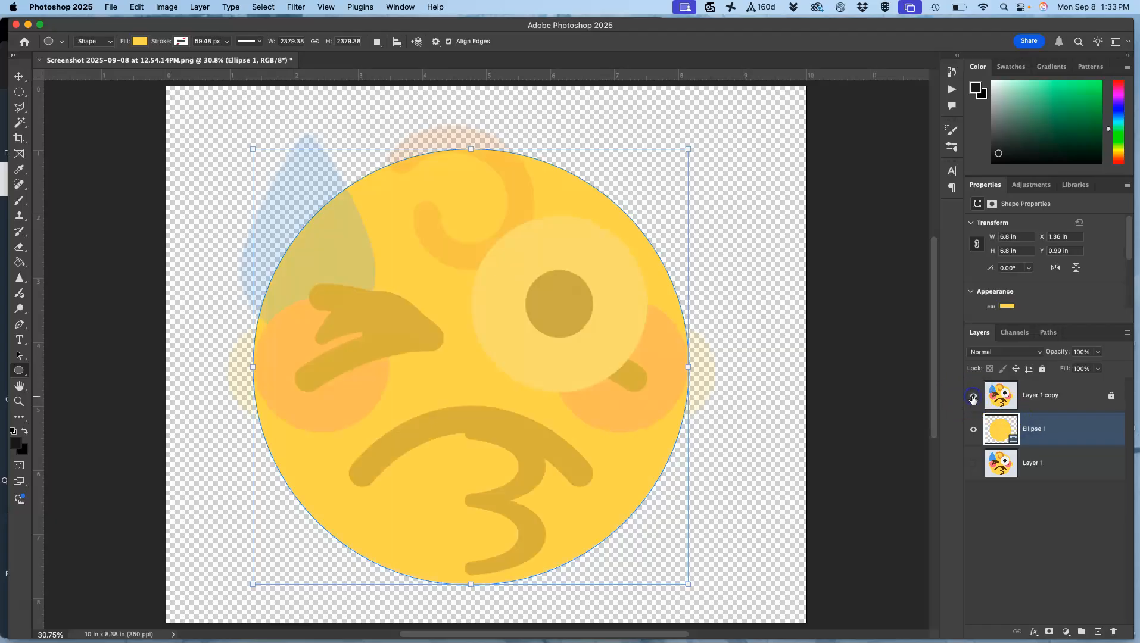
click(974, 462)
click(974, 463)
- Examine the Custom Shape presets in the Wild Animals, Boats and Flowers groups
click(19, 372)
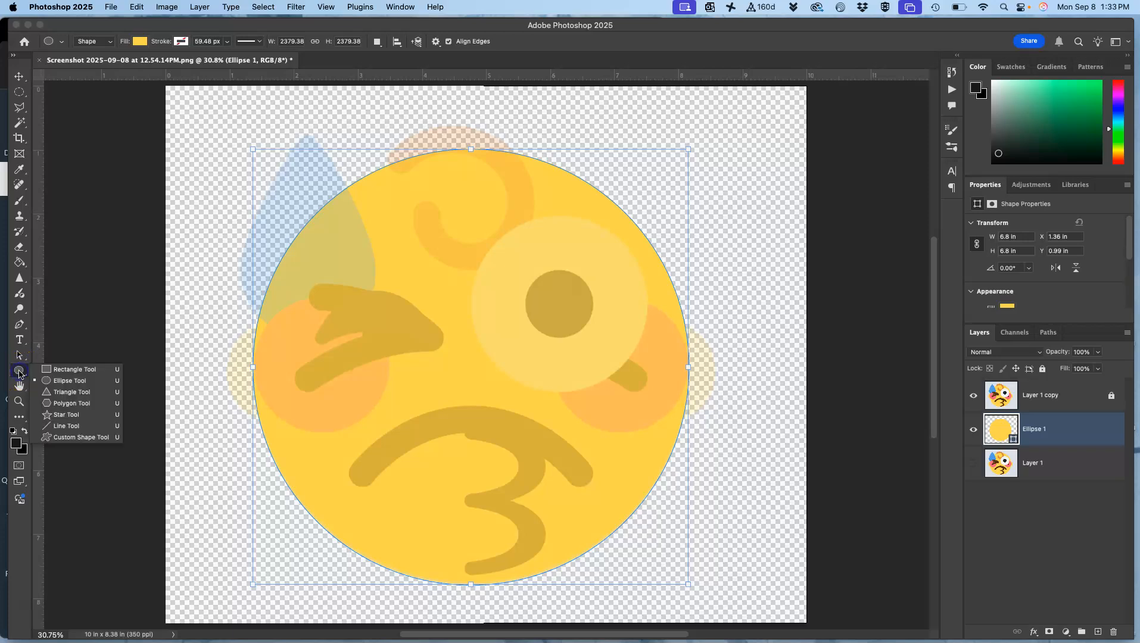
click(68, 439)
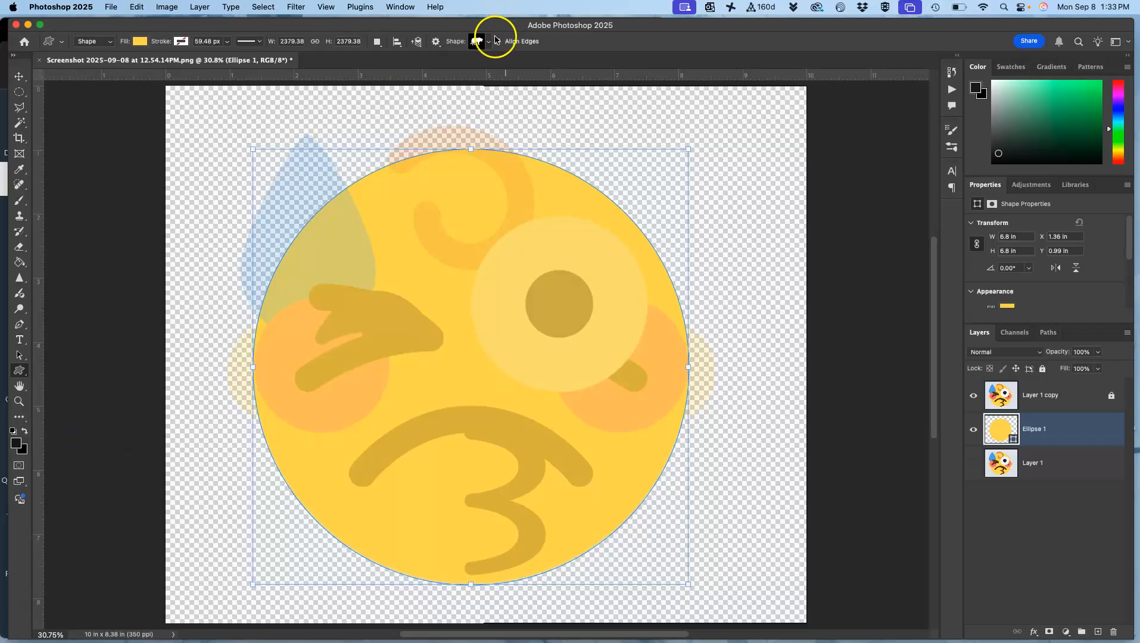
click(479, 40)
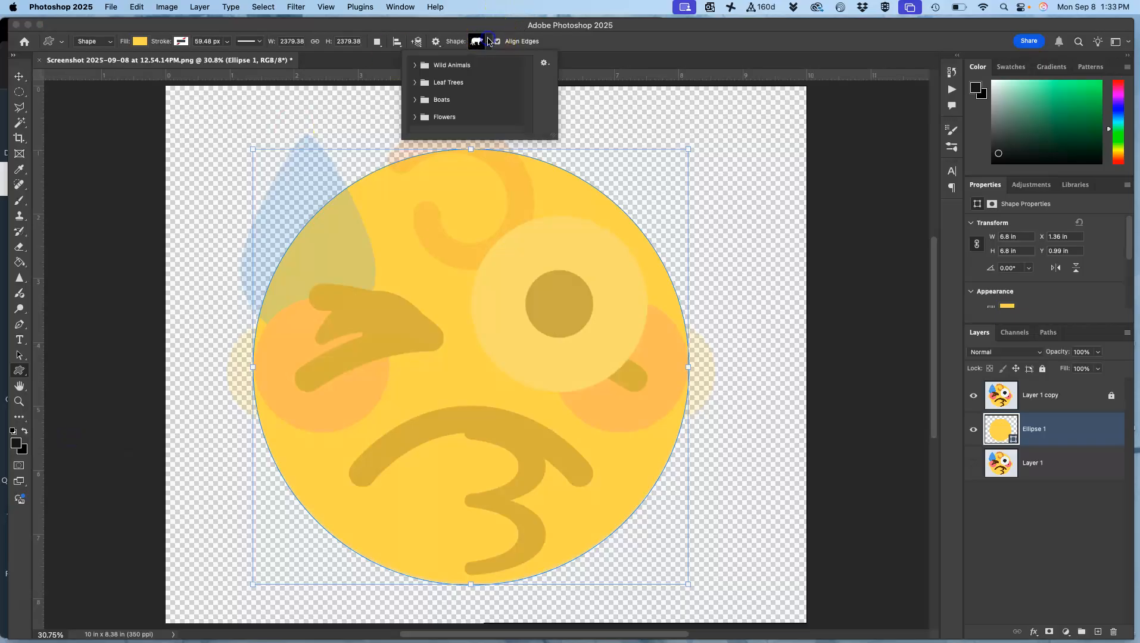
click(416, 65)
scroll(449, 114, down, 3)
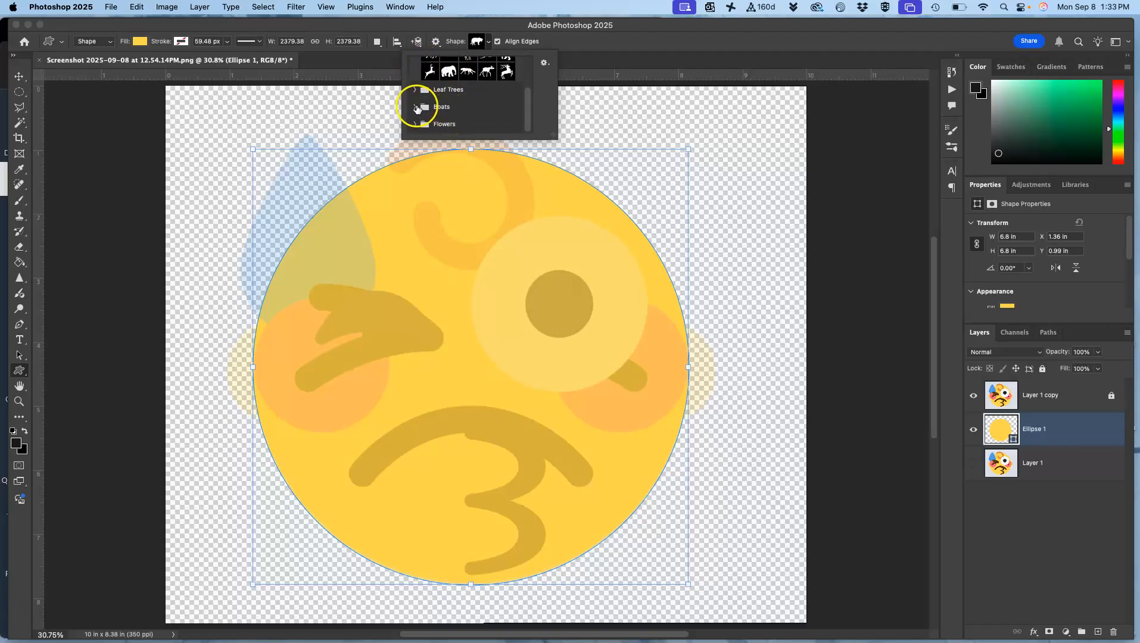
click(418, 108)
scroll(448, 112, down, 2)
scroll(449, 113, down, 1)
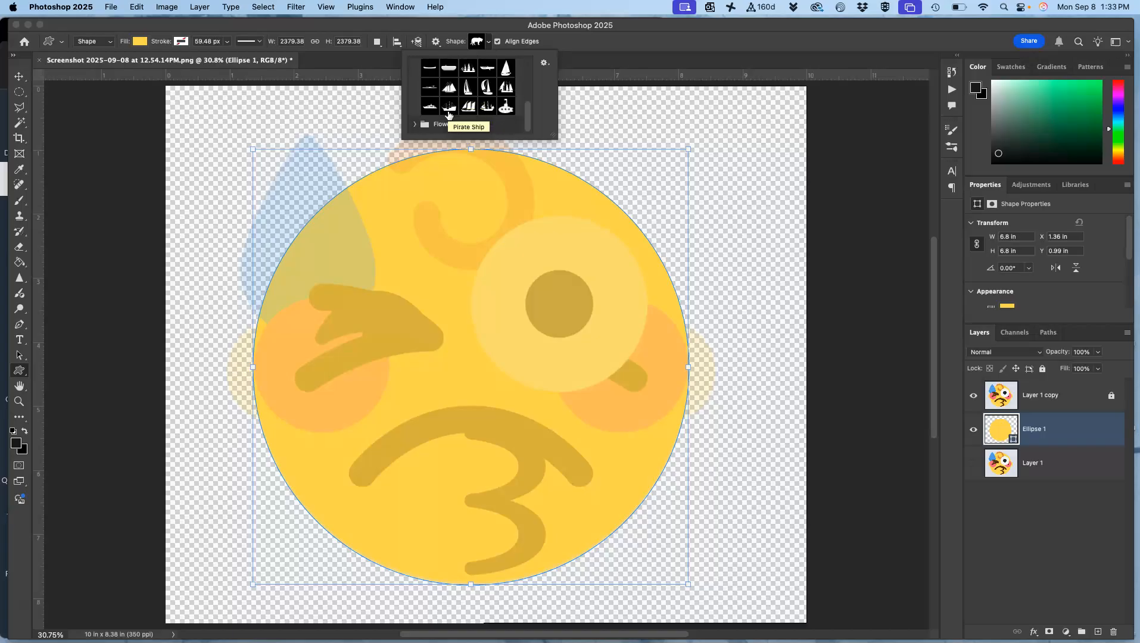
click(414, 123)
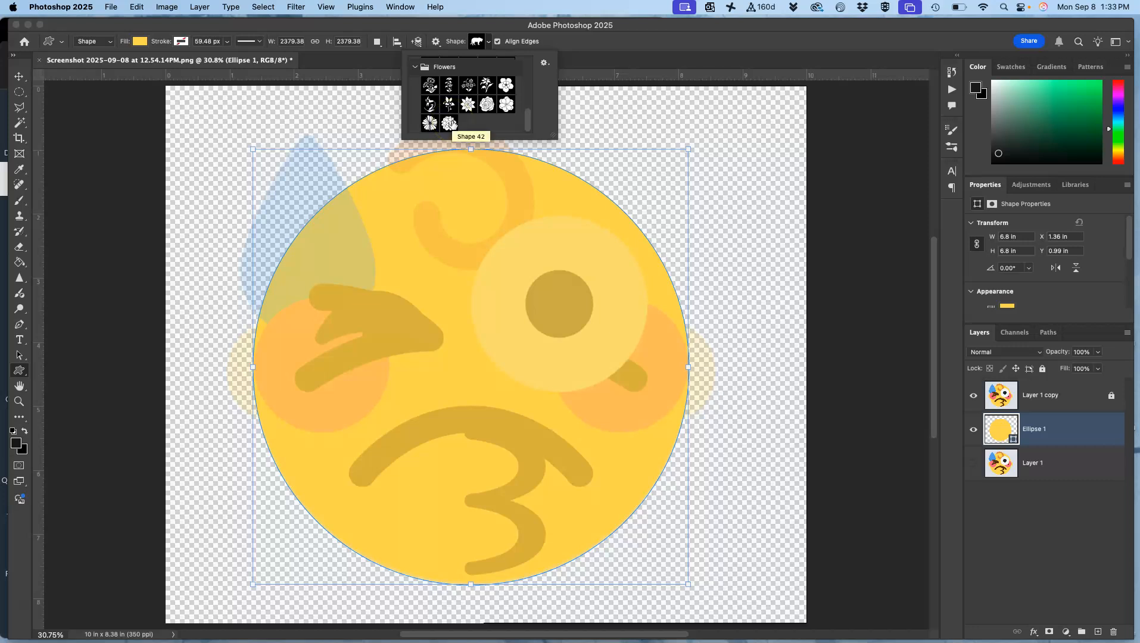
scroll(452, 123, up, 10)
click(458, 119)
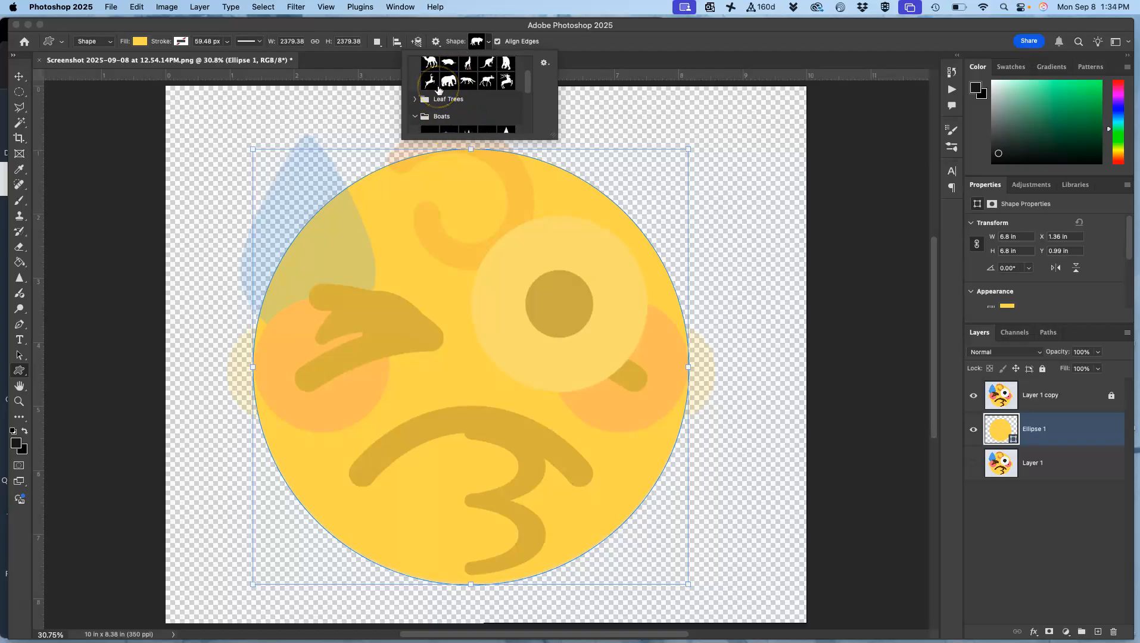
- Draw a circle about 2.73 in wide with the Ellipse tool and move it over the reference's open eye
click(20, 373)
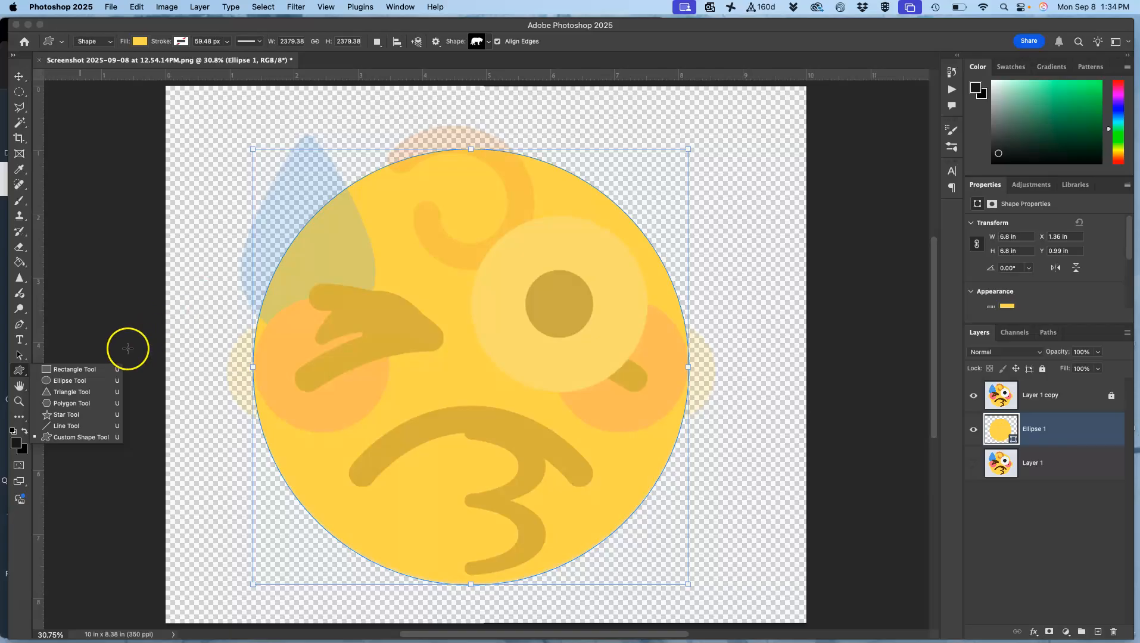
click(75, 381)
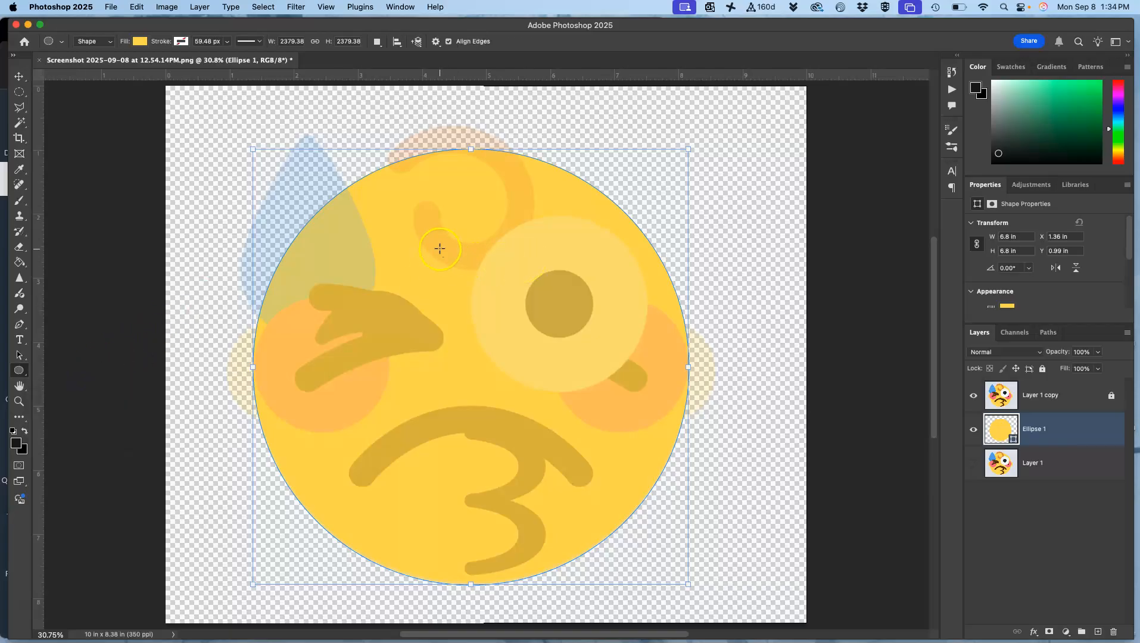
drag(467, 215, 641, 389)
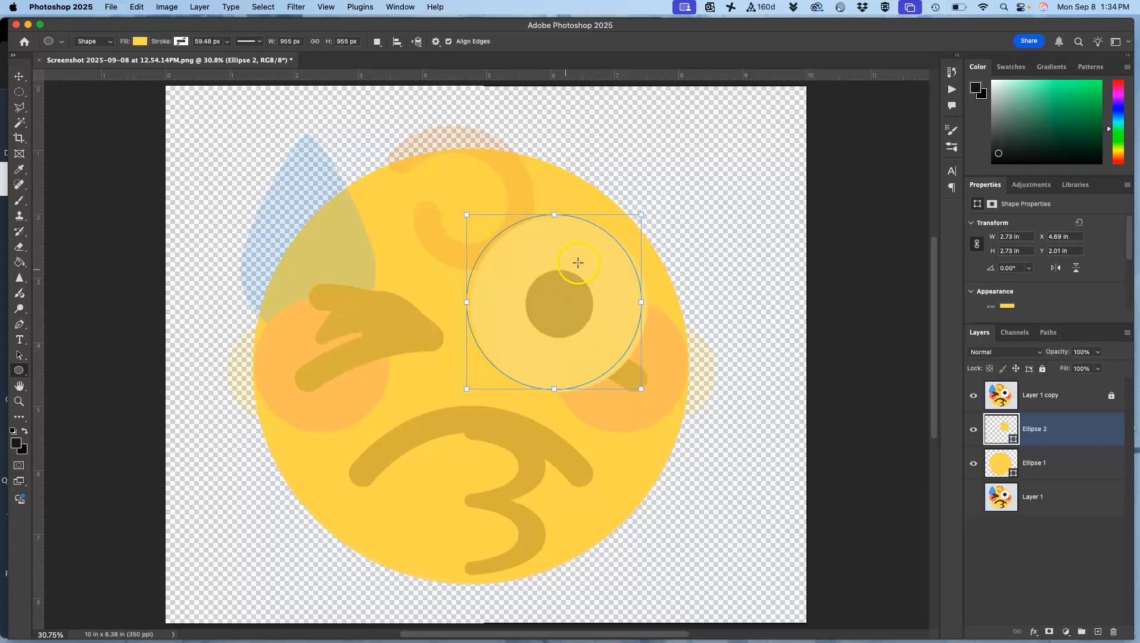
click(19, 76)
drag(551, 291, 555, 290)
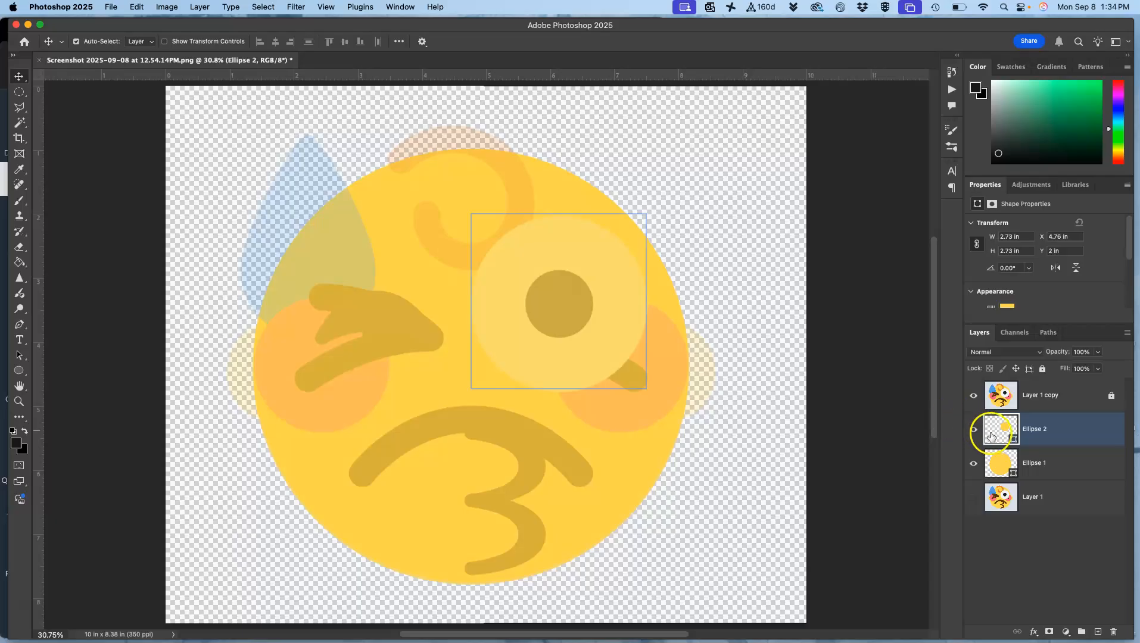
- Fill the eye circle with white (ffffff) and align it with the reference's eye
click(1004, 468)
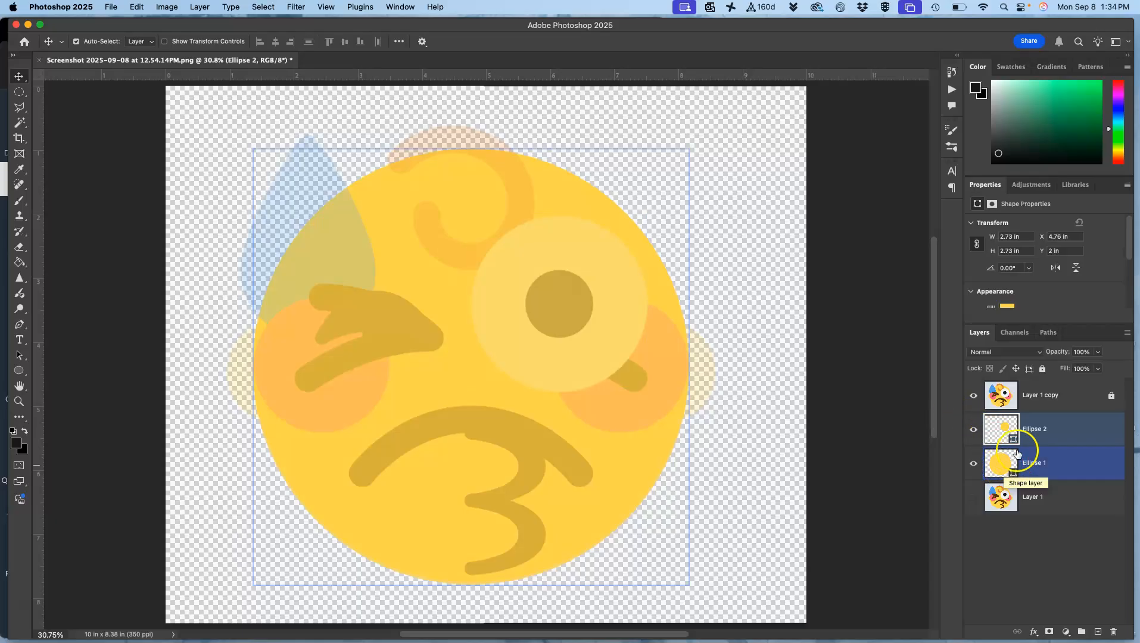
click(1007, 428)
double_click(1008, 428)
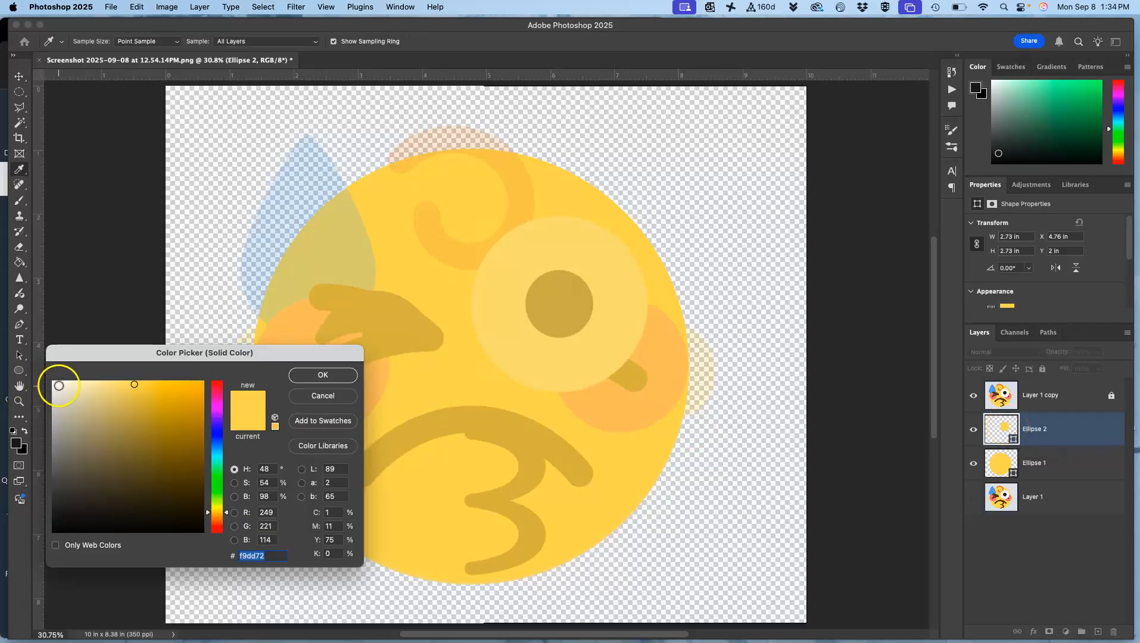
drag(54, 382, 40, 373)
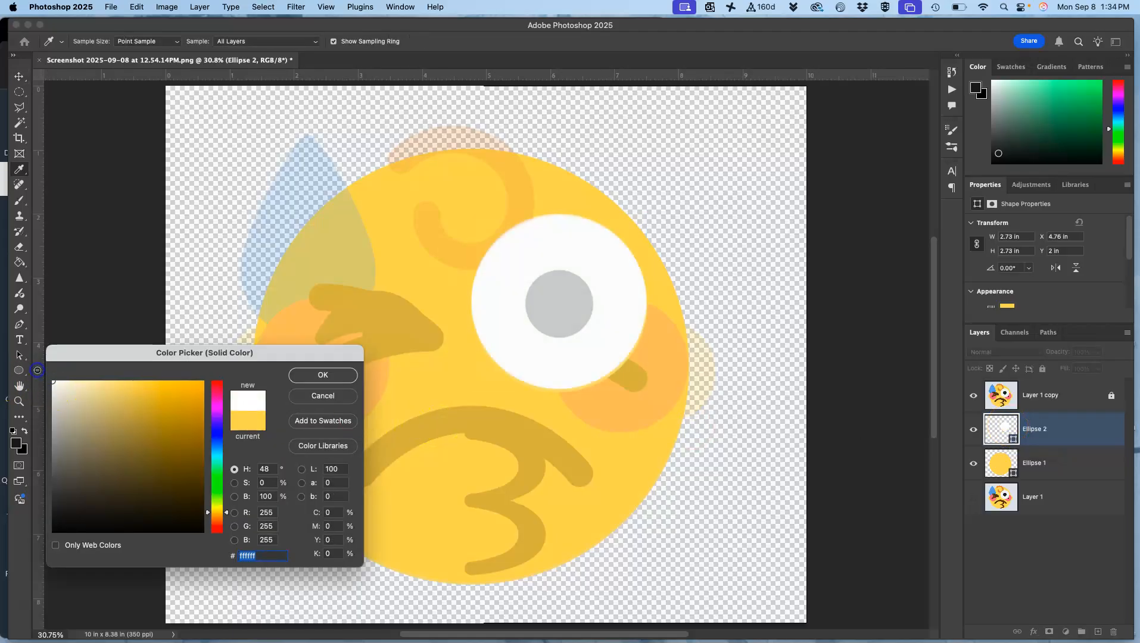
click(322, 374)
drag(502, 338, 503, 340)
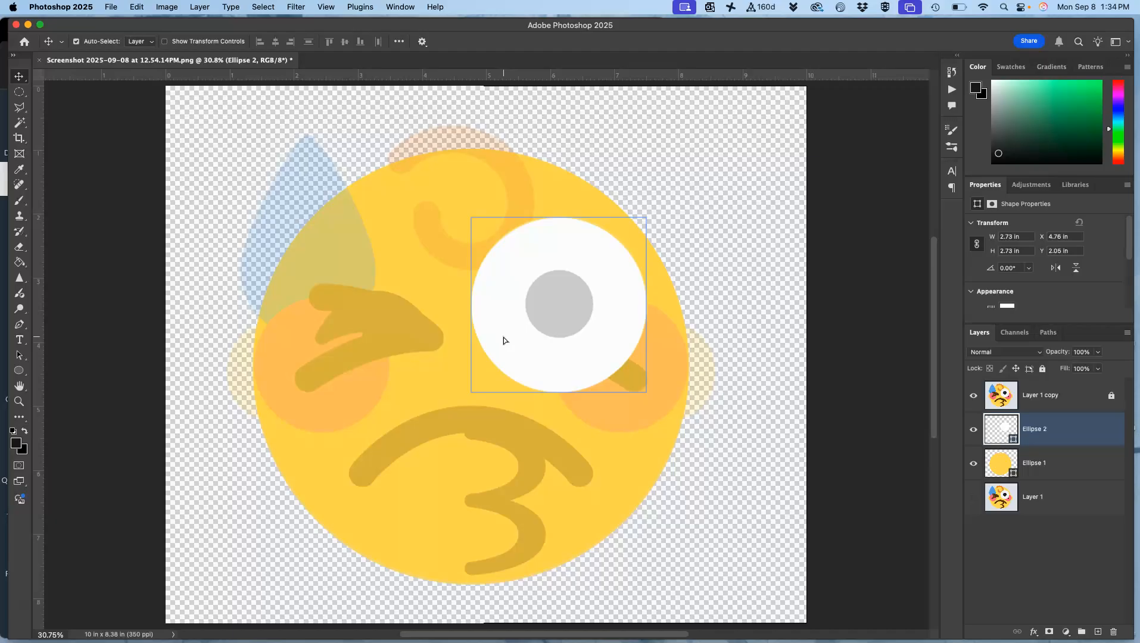
- Duplicate the white eye circle layer and fill the copy with black (000000)
click(1093, 458)
click(1086, 441)
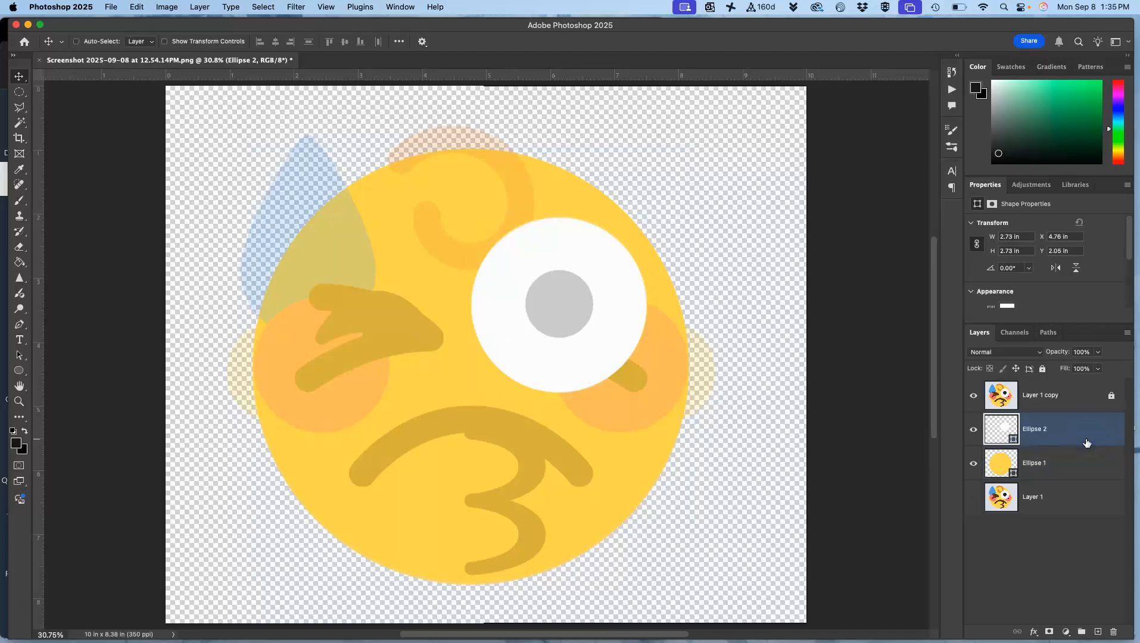
key(super+j)
click(1036, 435)
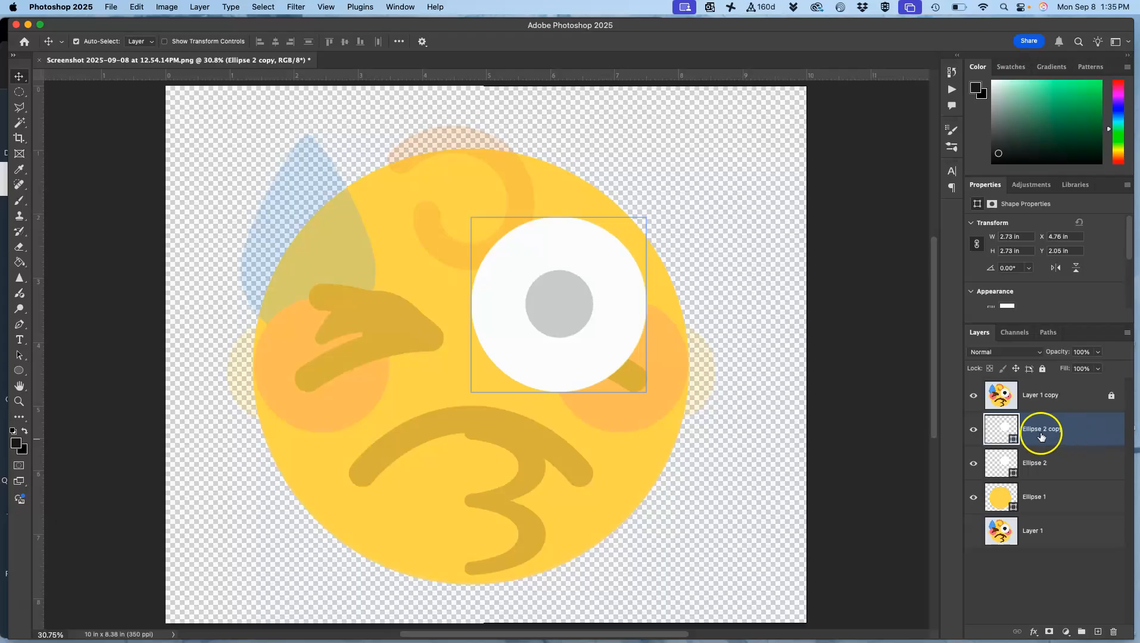
double_click(1003, 428)
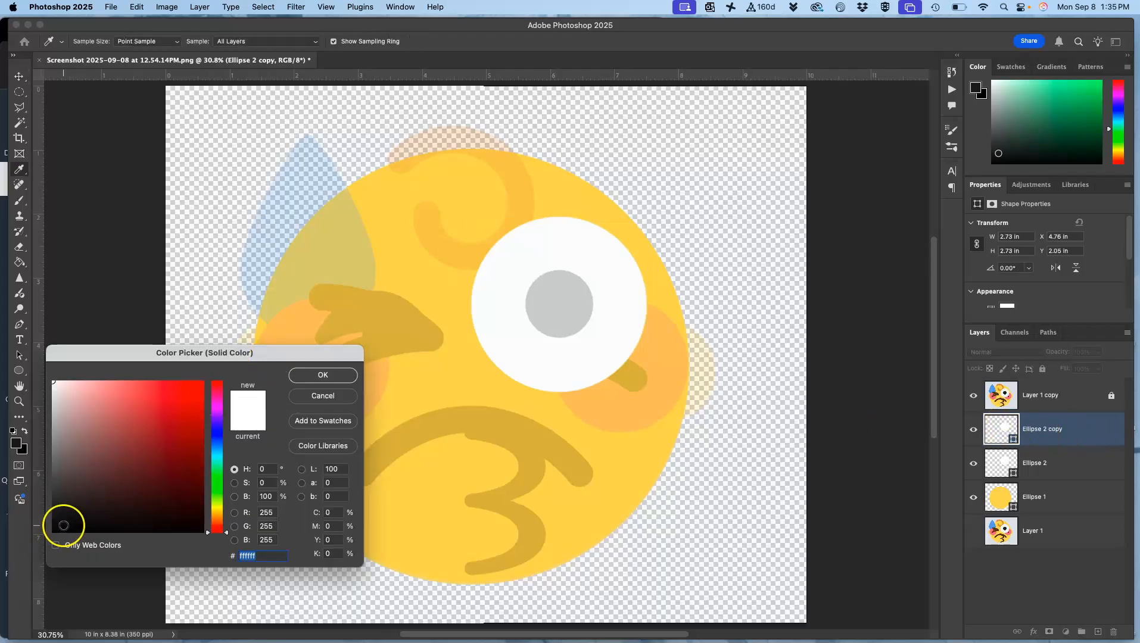
click(54, 531)
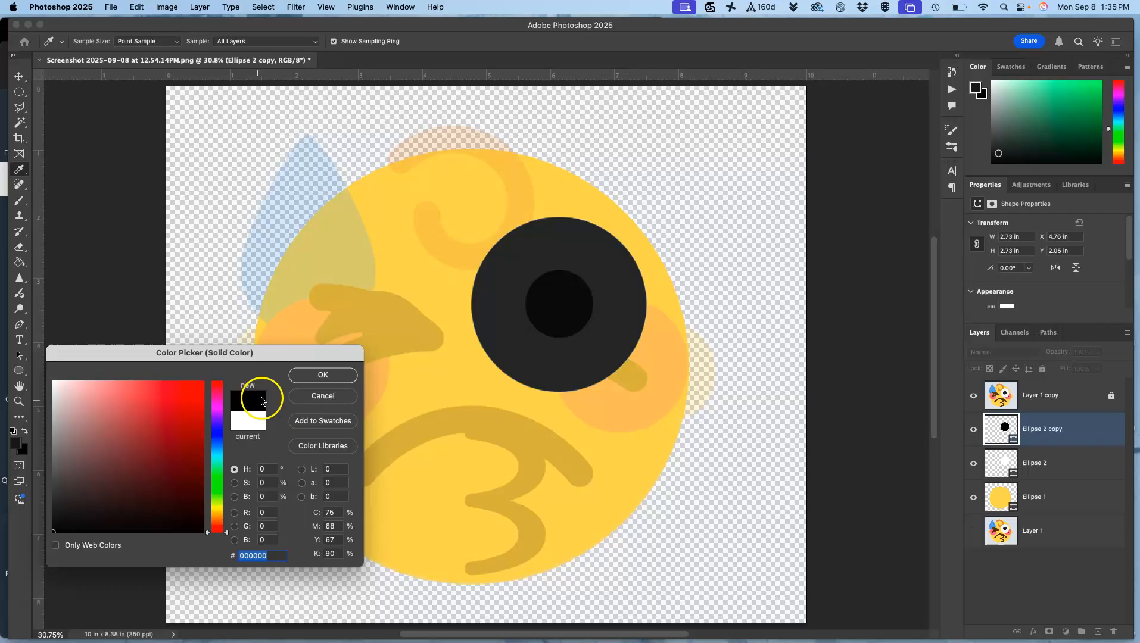
click(322, 376)
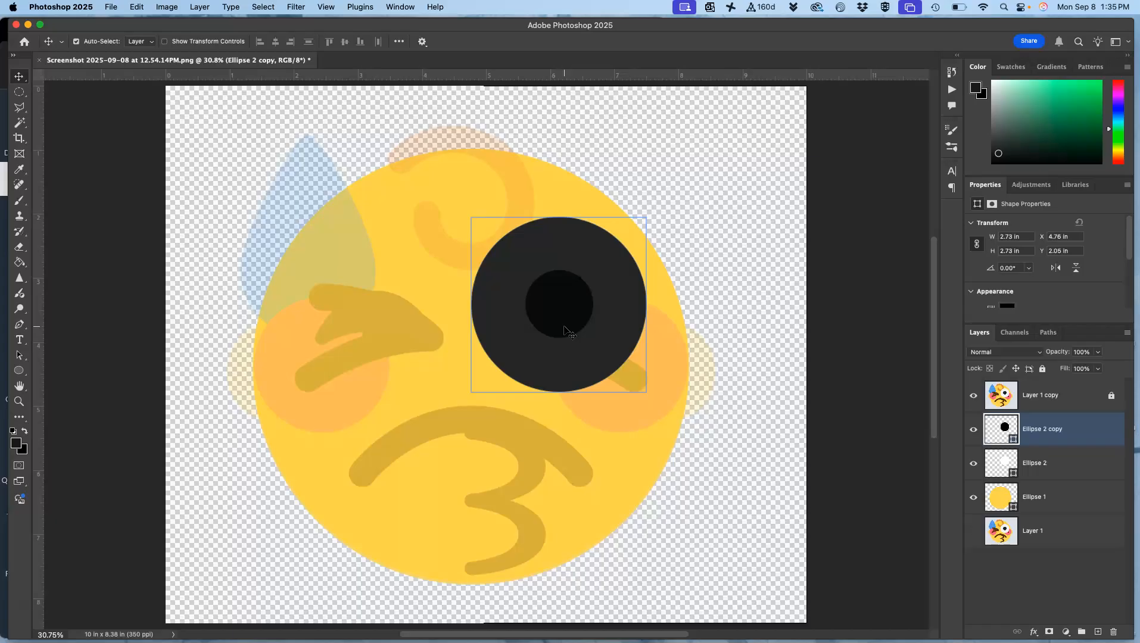
- Scale the black circle about its centre to about 1.12 in to match the reference's pupil, and check it with the reference hidden
click(137, 7)
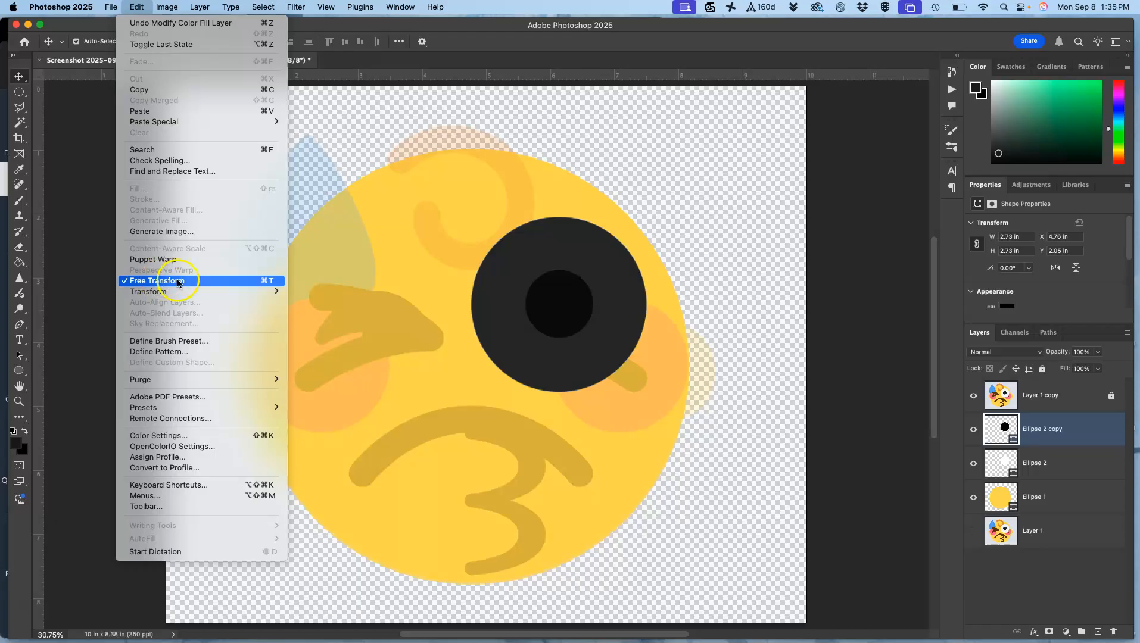
click(267, 280)
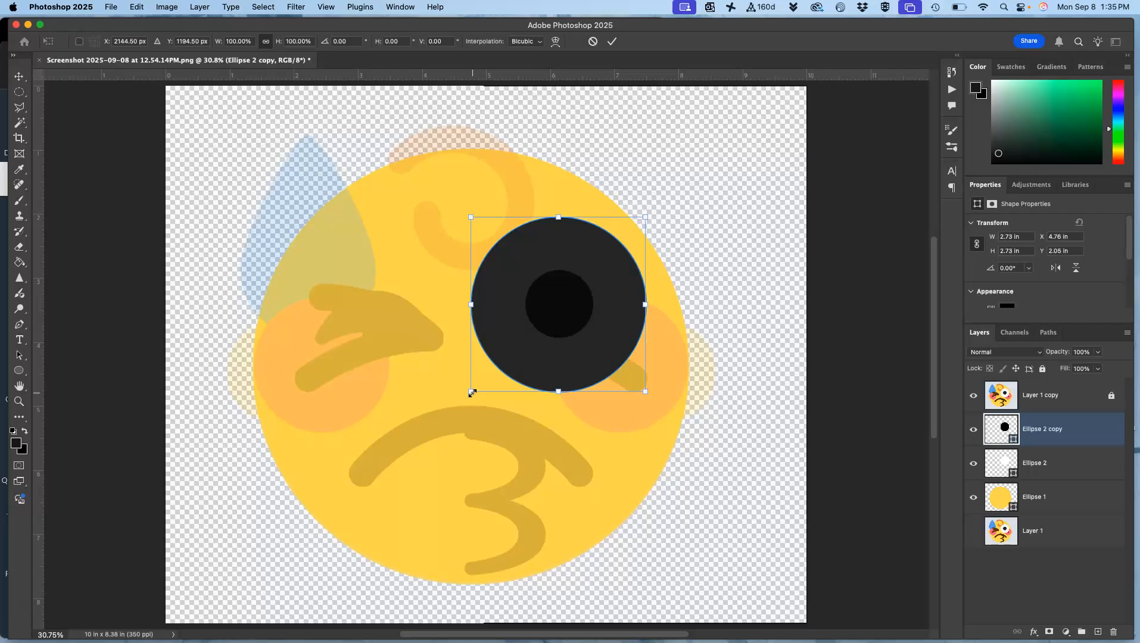
drag(472, 393, 520, 339)
key(Return)
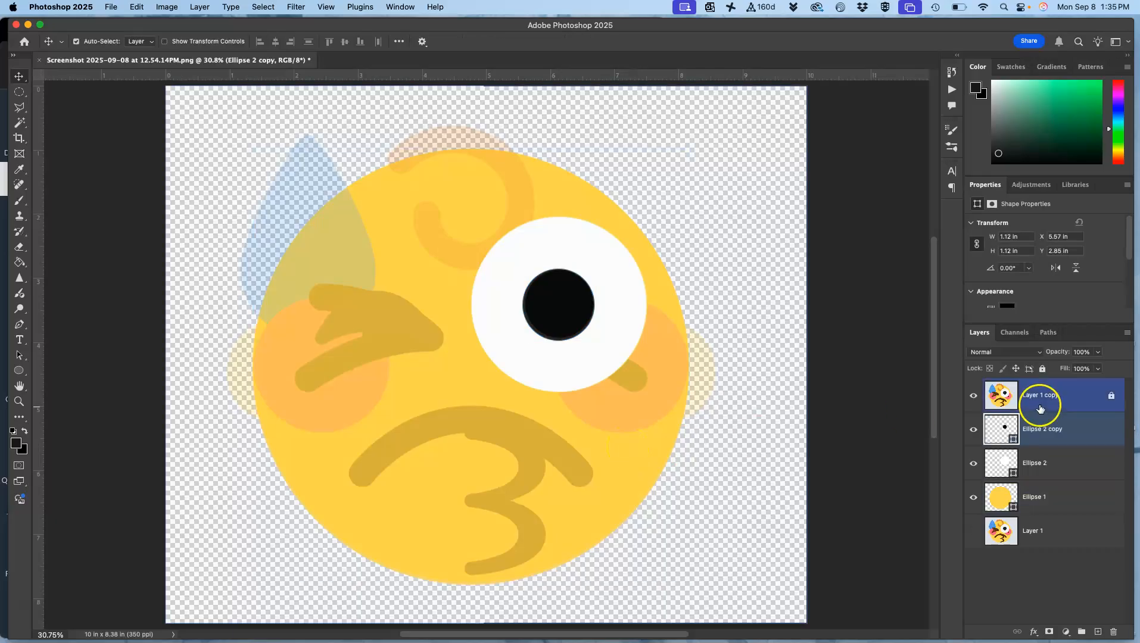
click(974, 396)
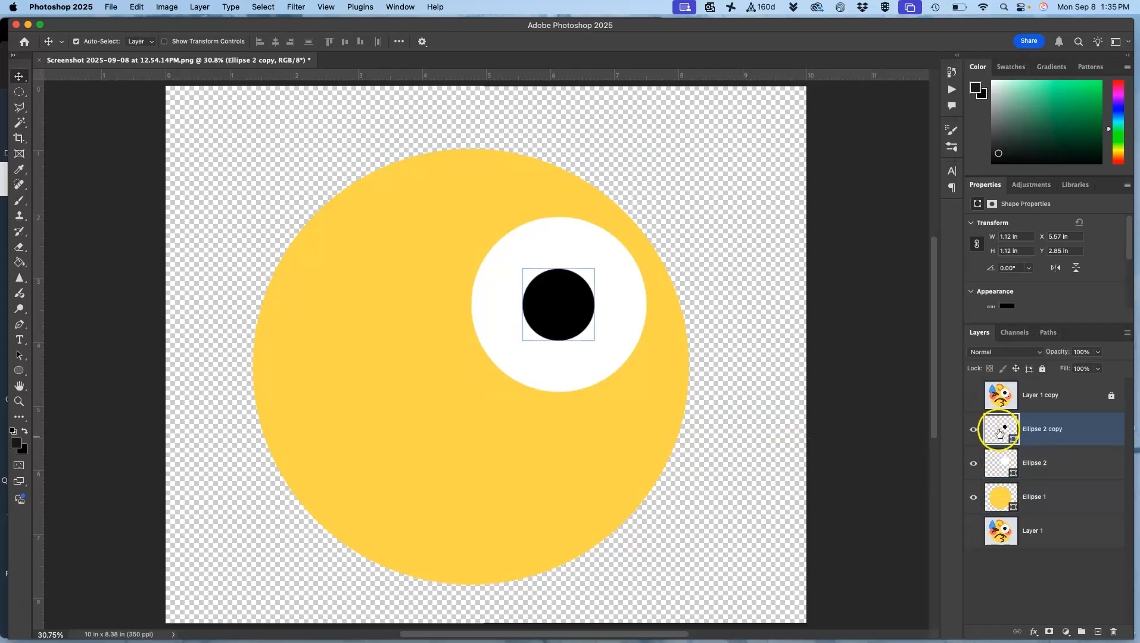
click(974, 395)
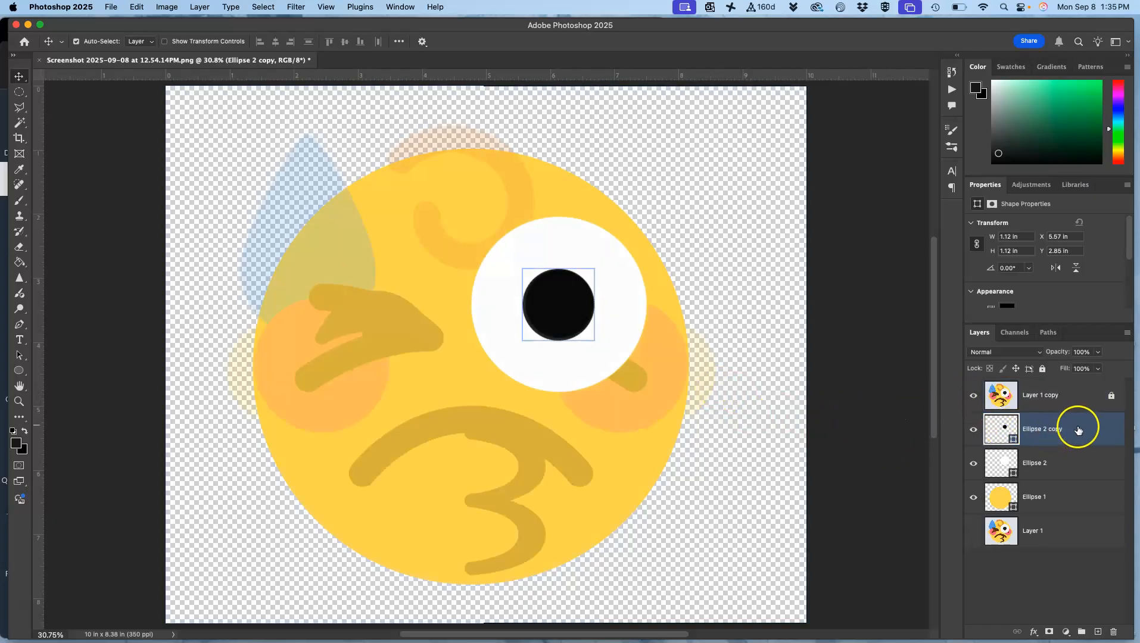
- Duplicate the black pupil layer and fill the copy with the muted red bd7979
key(super+j)
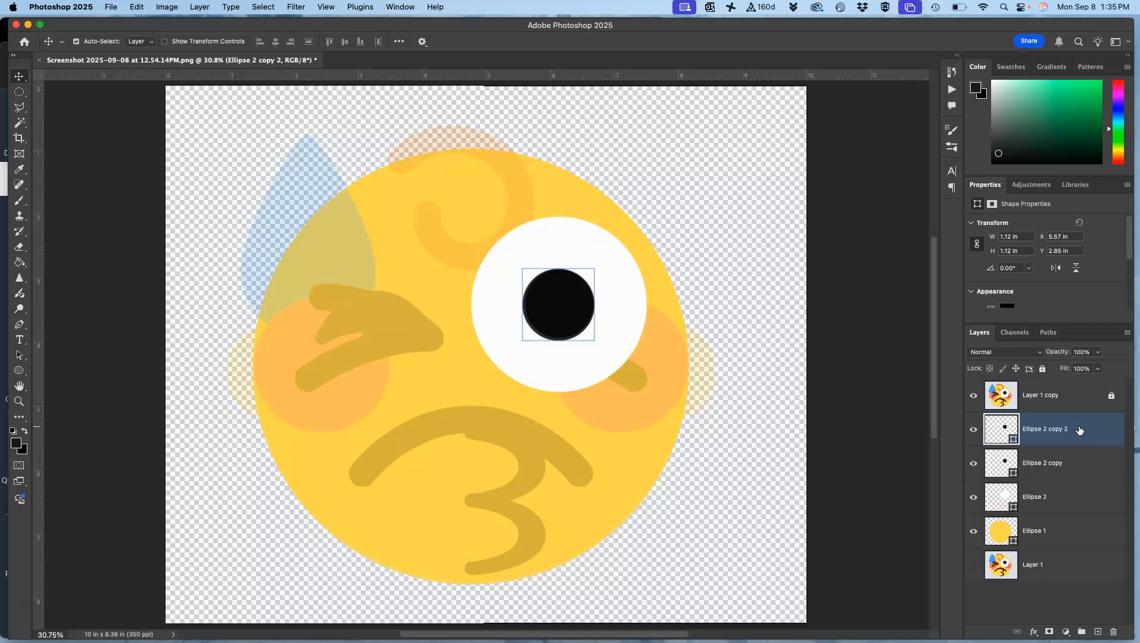
double_click(1002, 429)
click(306, 462)
drag(163, 414, 108, 422)
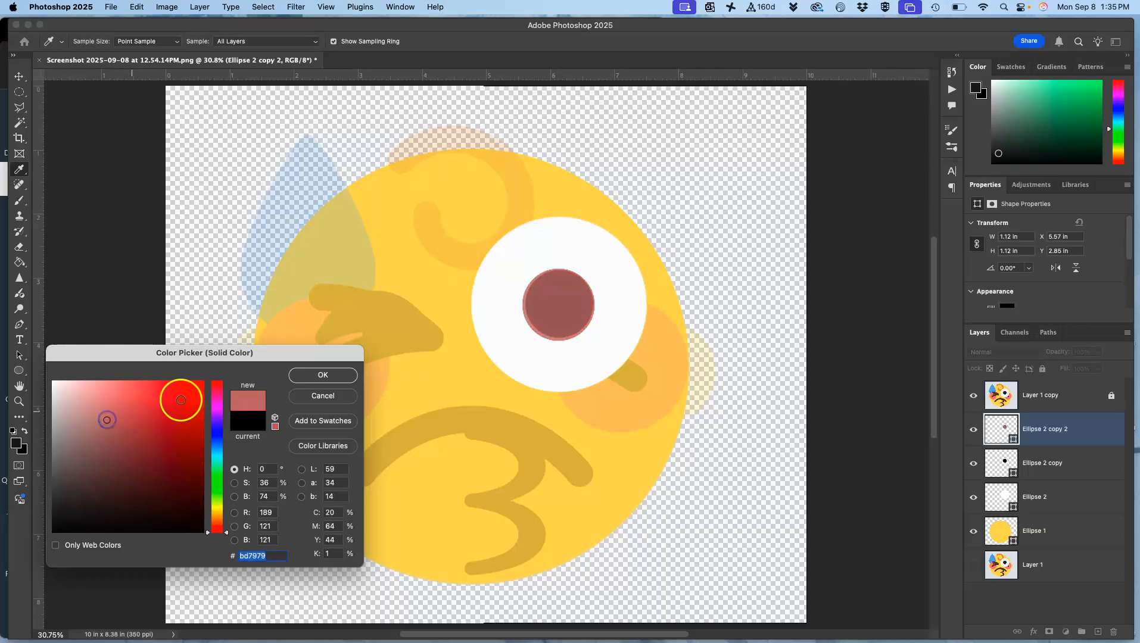
click(299, 376)
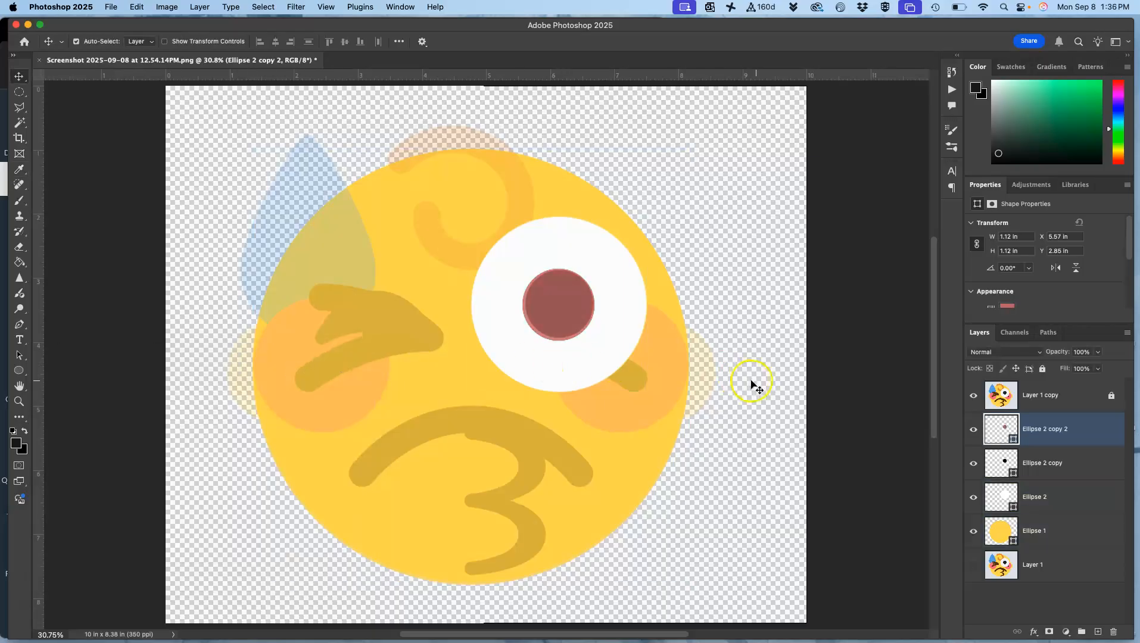
- Hide the faded Layer 1 copy and the yellow Ellipse 1, and show the original full-colour Layer 1
click(973, 397)
click(973, 565)
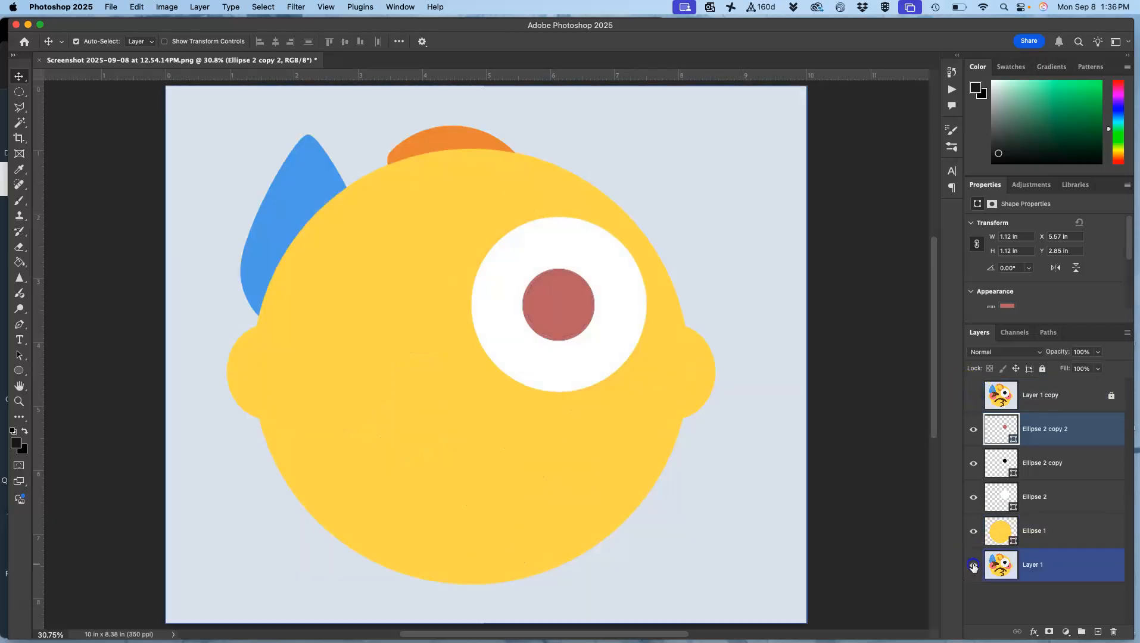
double_click(995, 441)
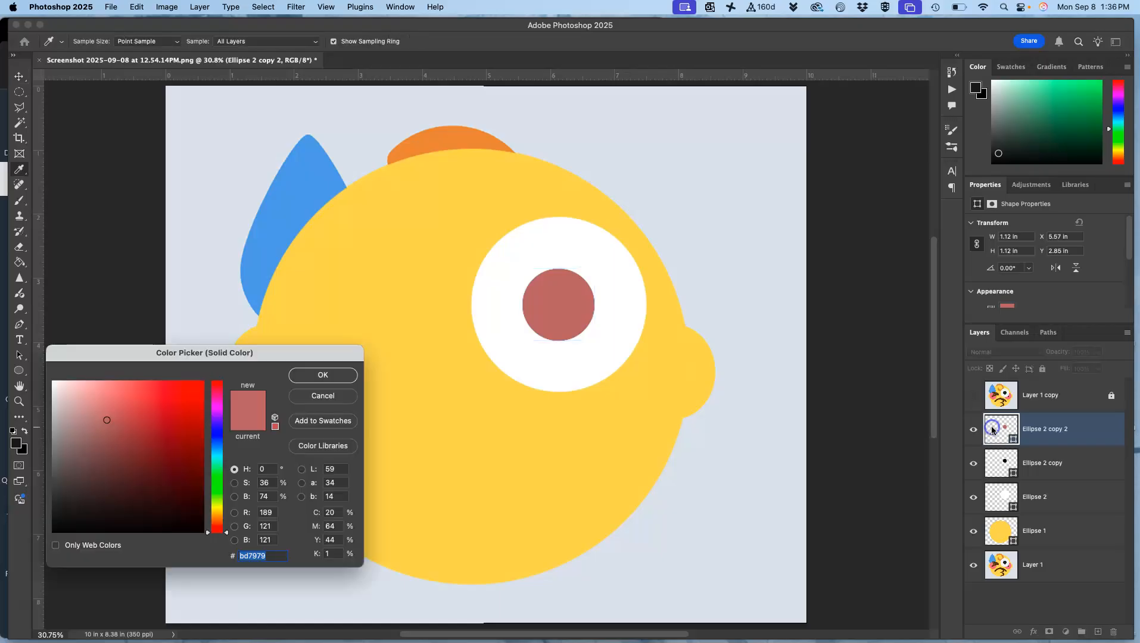
click(333, 375)
key(v)
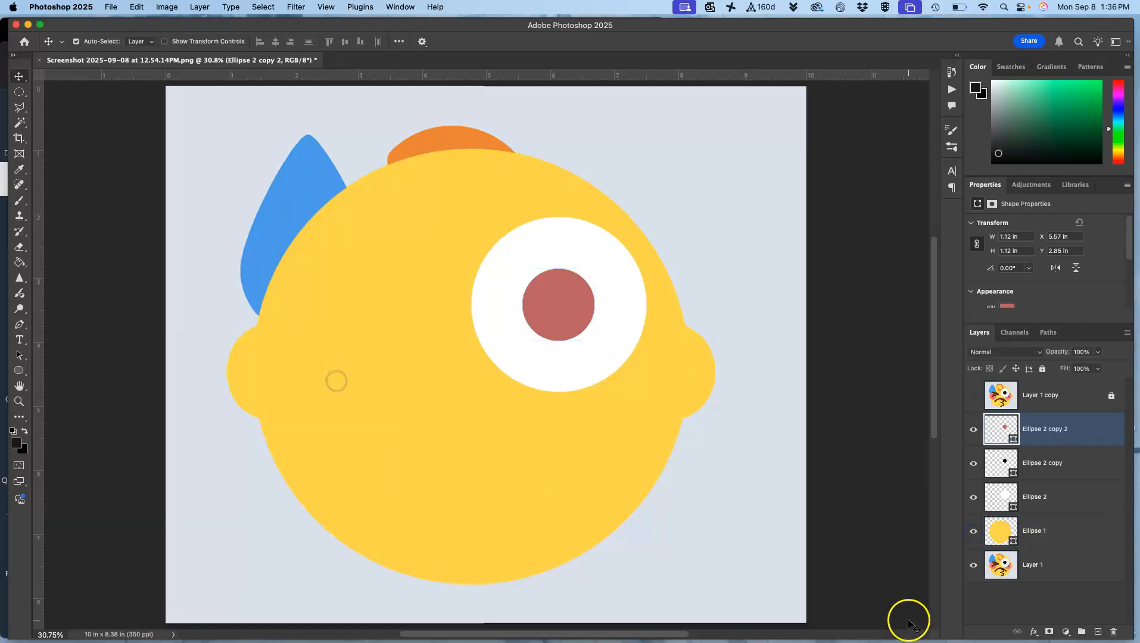
click(974, 531)
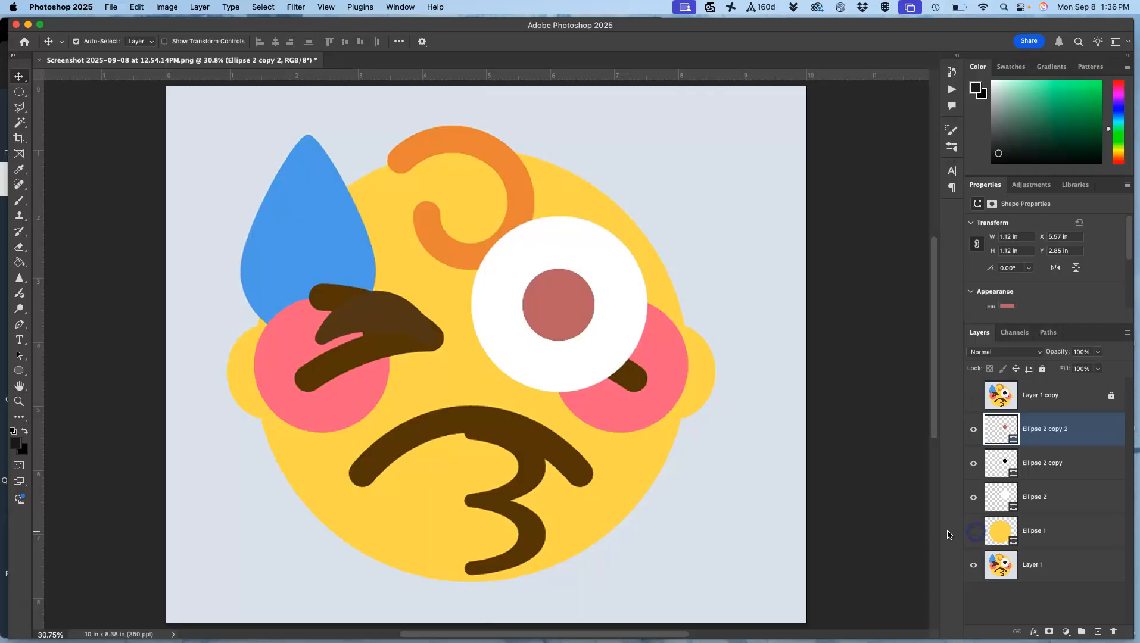
- Fill the Ellipse 2 copy 2 circle with the pink sampled from the original image's cheek
double_click(1001, 426)
click(621, 399)
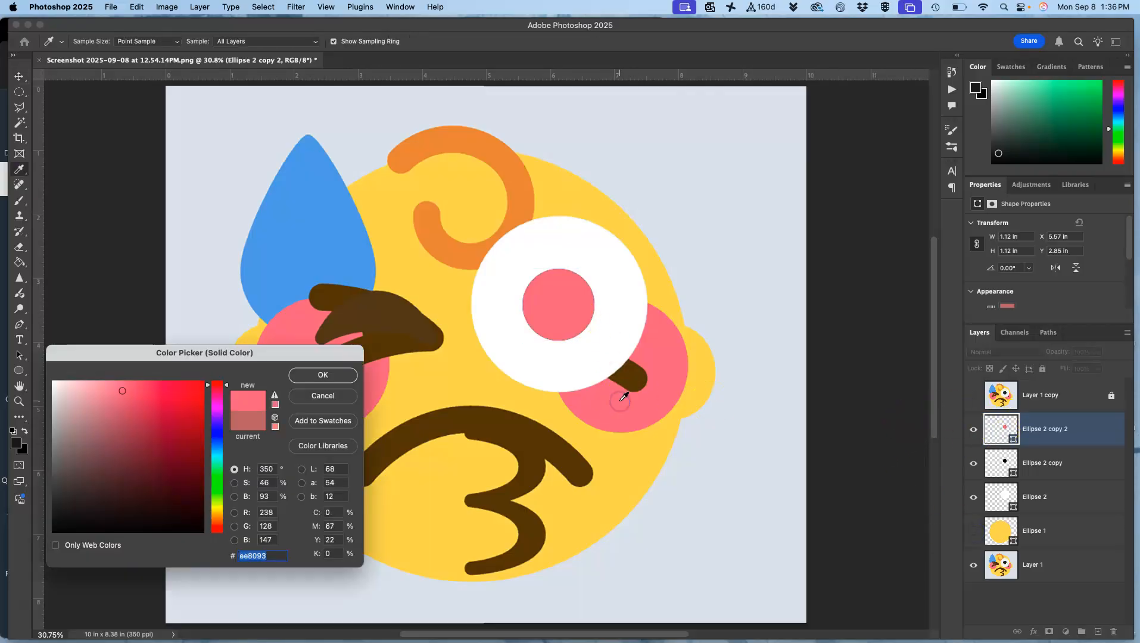
click(320, 375)
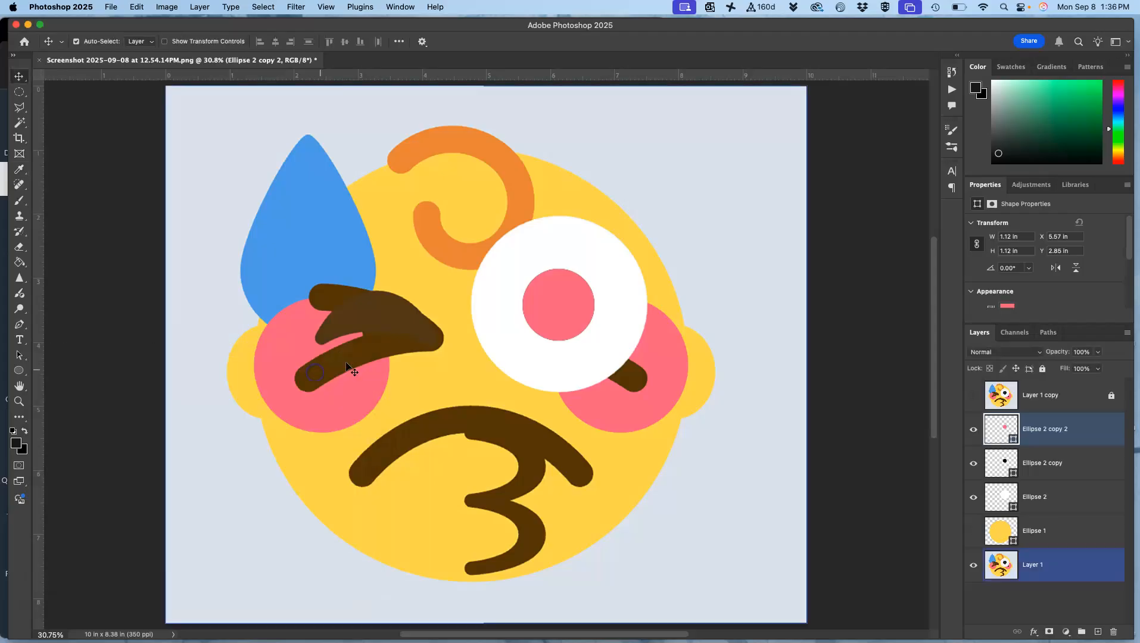
- Show the yellow Ellipse 1 and the faded Layer 1 copy, and hide the full-colour Layer 1
click(974, 533)
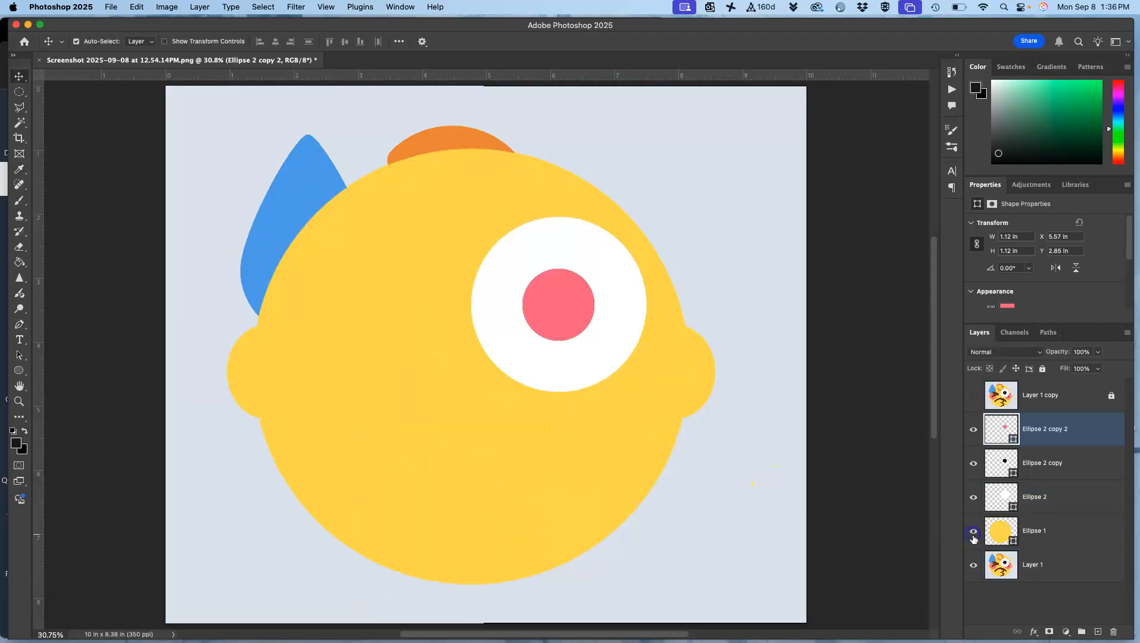
click(974, 565)
click(974, 396)
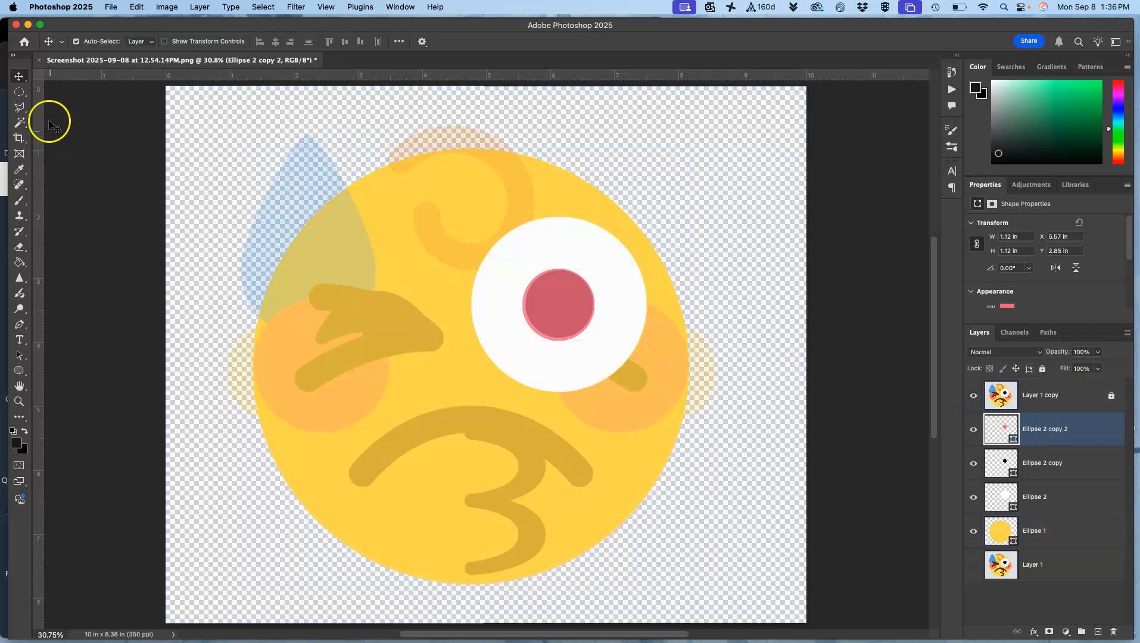
- Move the pink circle onto the reference's left cheek and scale it to about 2.11 in to match
drag(543, 294, 277, 364)
drag(302, 346, 272, 321)
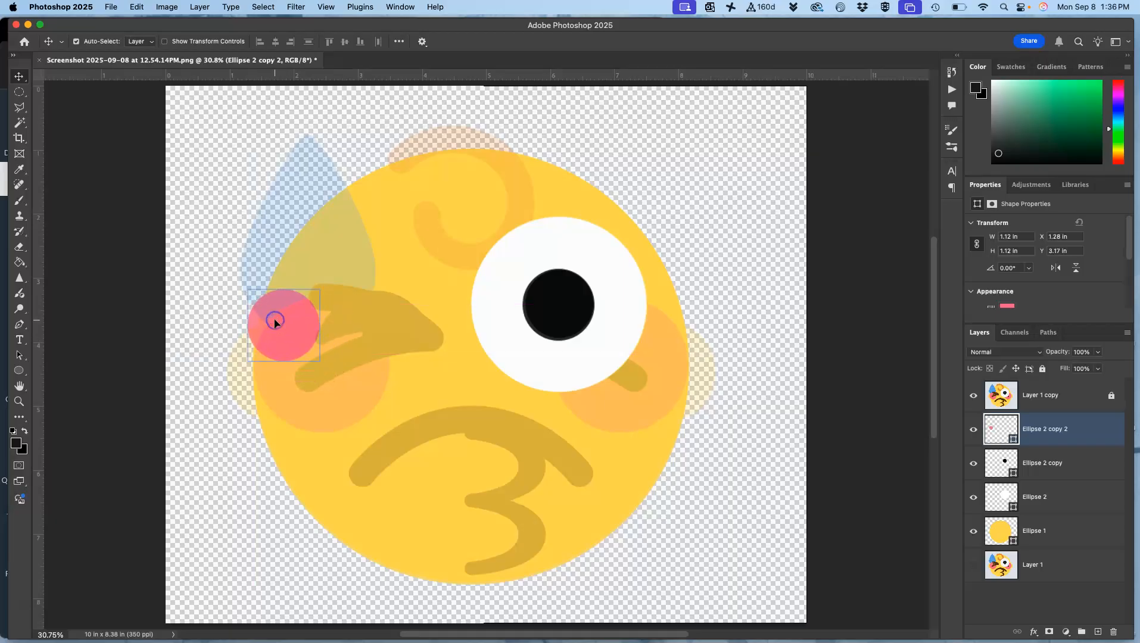
key(super+t)
drag(318, 360, 375, 434)
drag(338, 390, 344, 394)
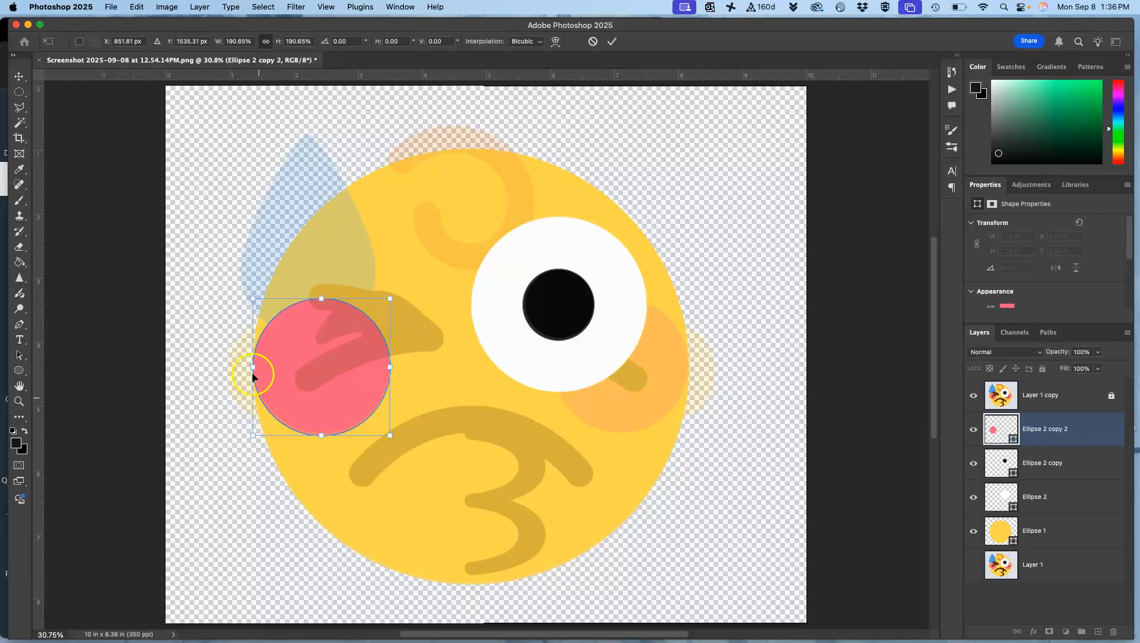
drag(254, 298, 257, 299)
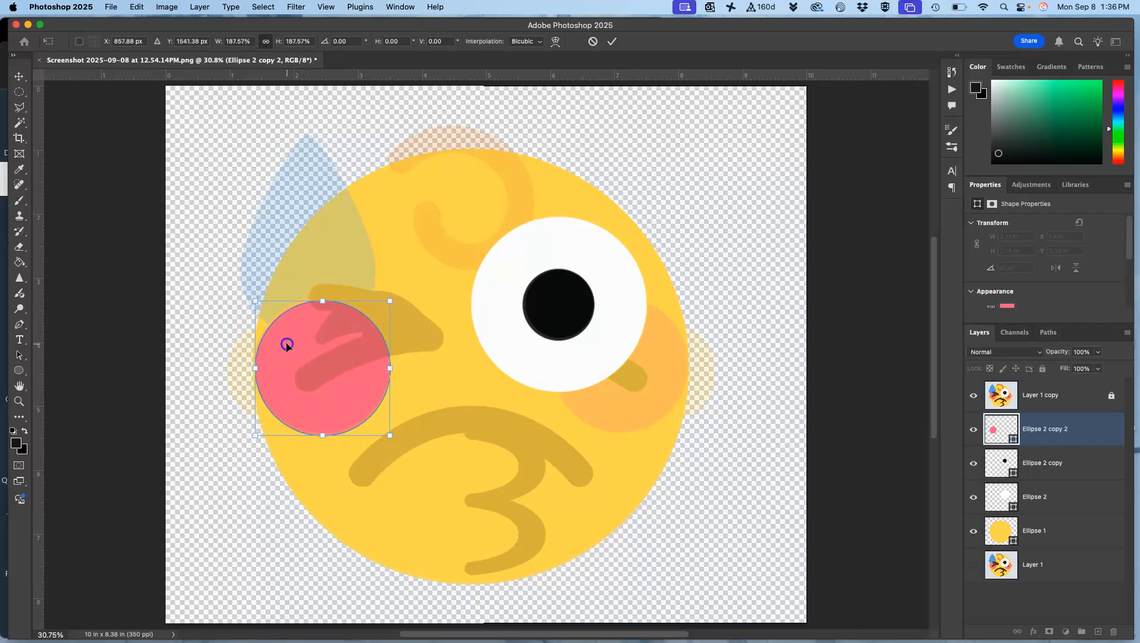
drag(287, 344, 287, 341)
key(Return)
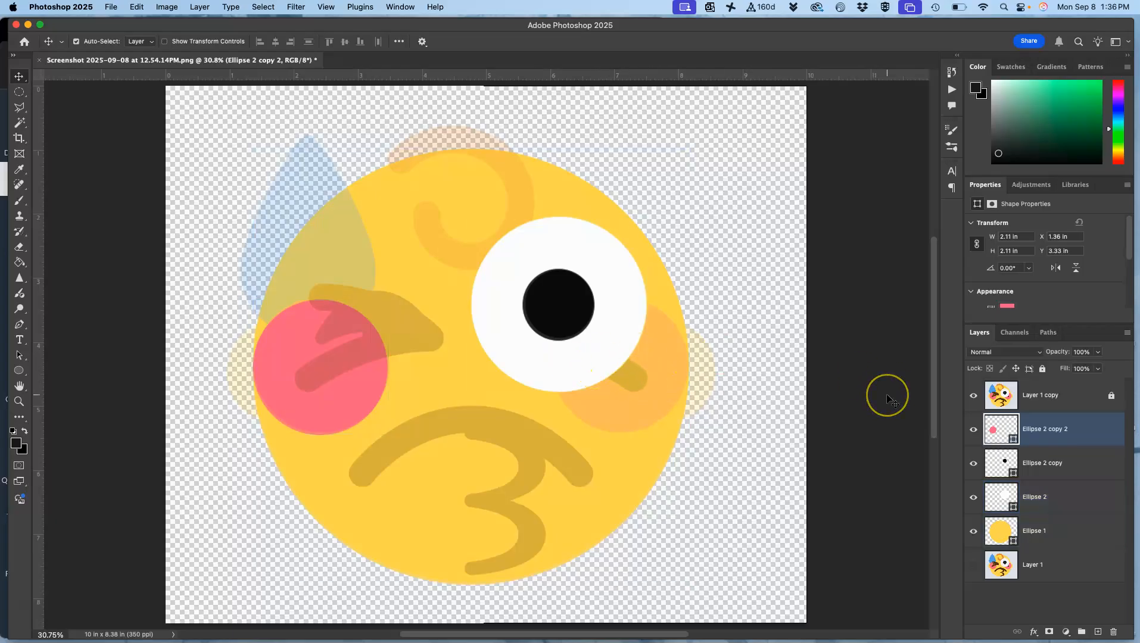
- Duplicate the pink cheek circle and place the copy level with it over the reference's right cheek
key(super+j)
super+click(322, 372)
drag(321, 372, 618, 403)
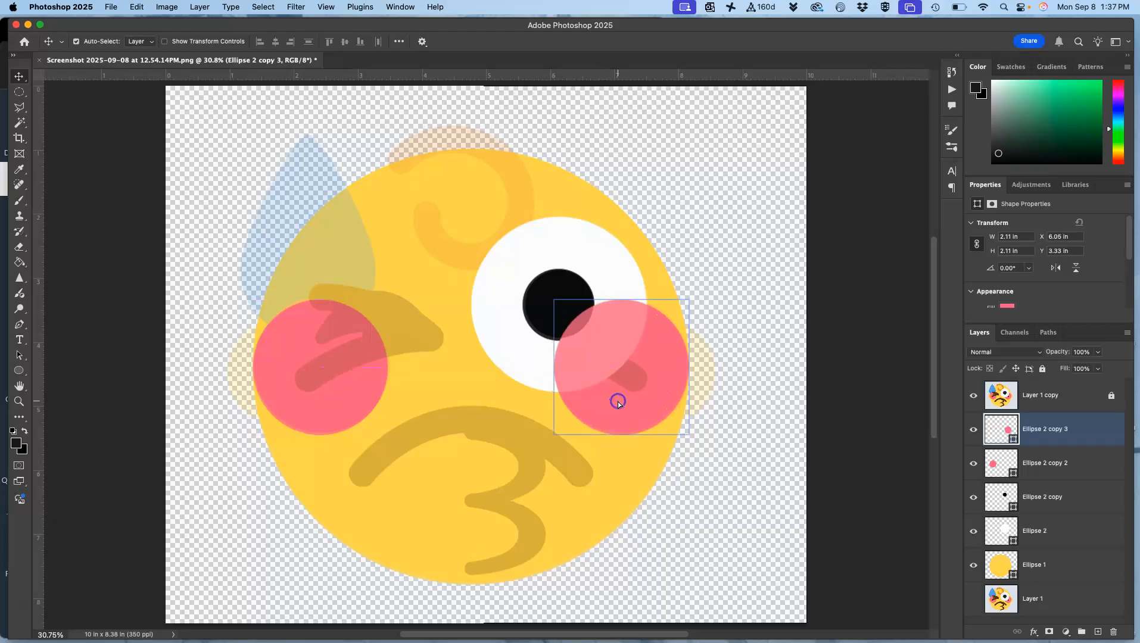
click(552, 405)
click(565, 400)
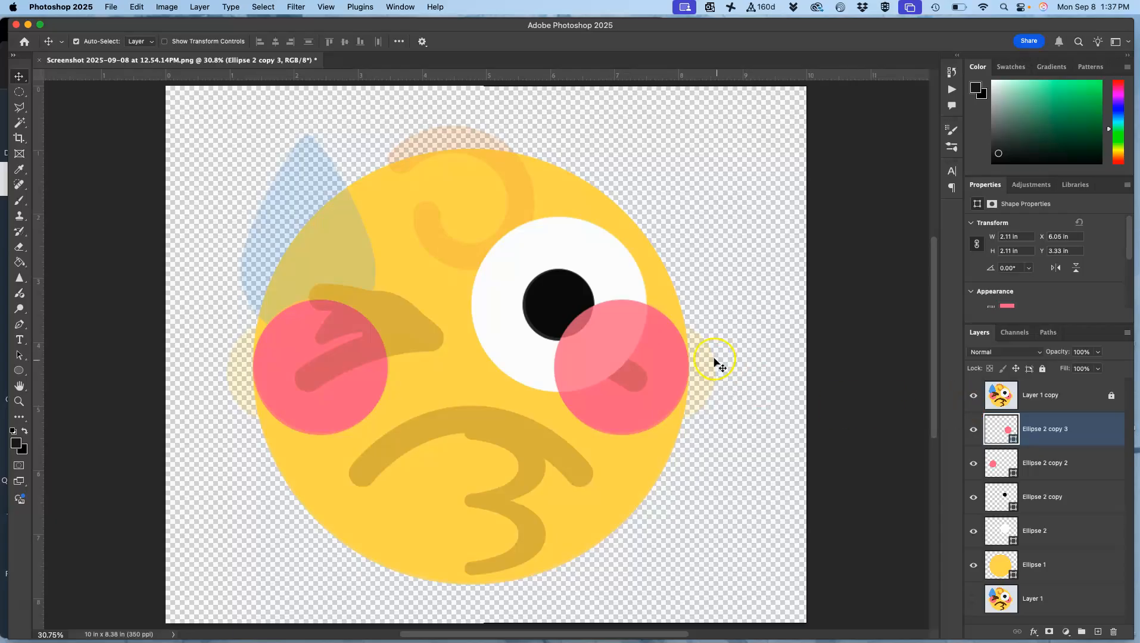
- Move both pink cheek layers below the white eye layer Ellipse 2 and above the yellow Ellipse 1
click(1040, 436)
drag(1041, 438, 1037, 547)
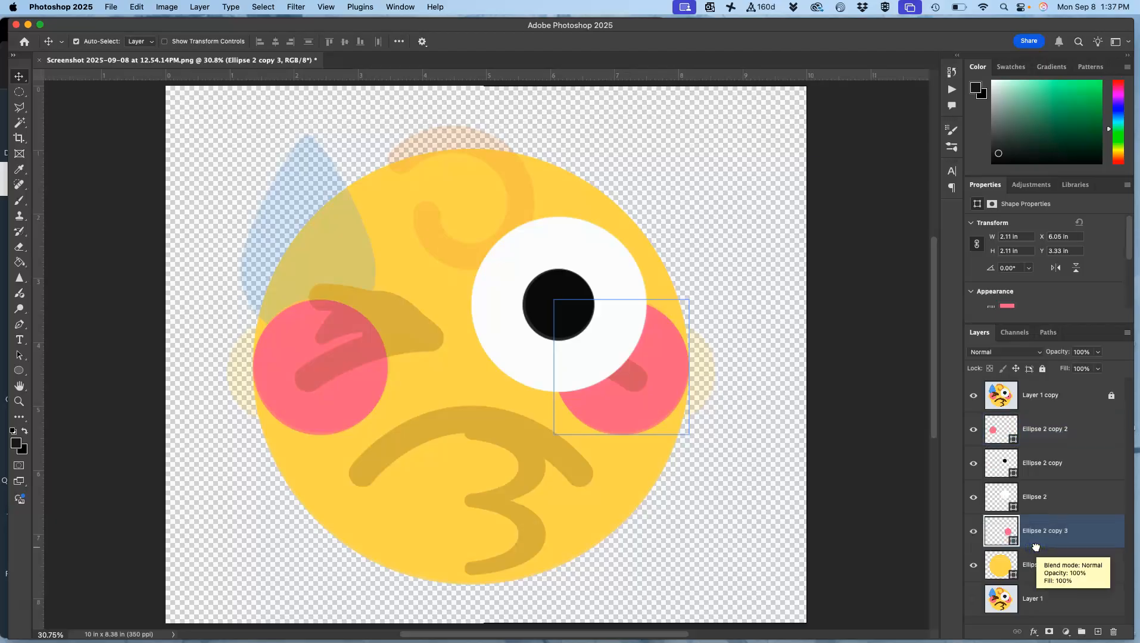
click(1026, 446)
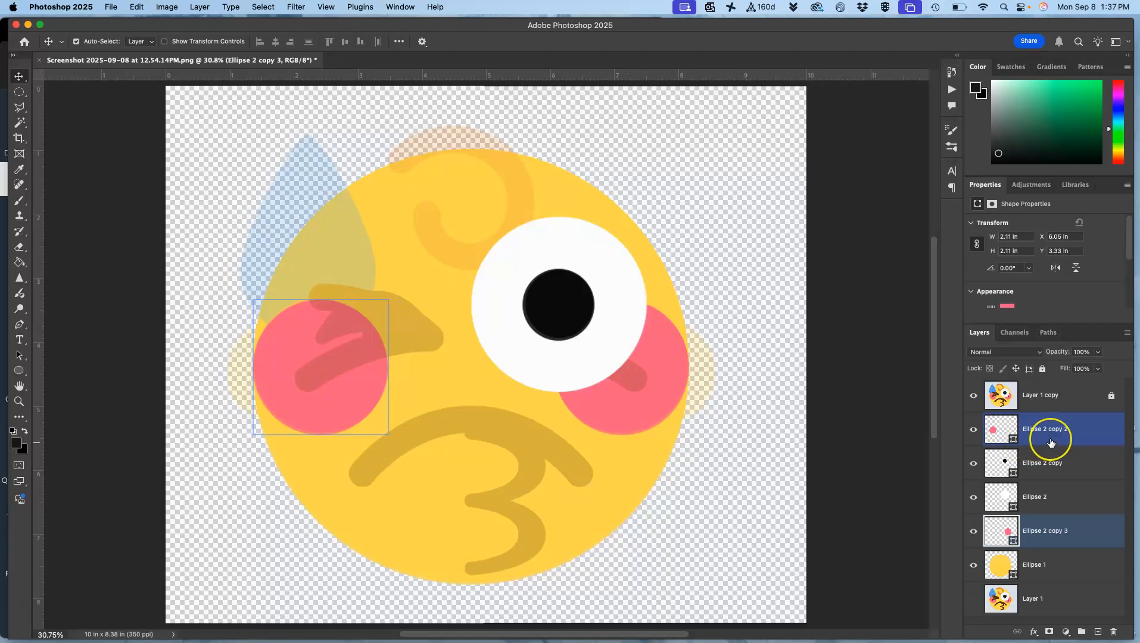
drag(1051, 442, 1040, 517)
click(855, 381)
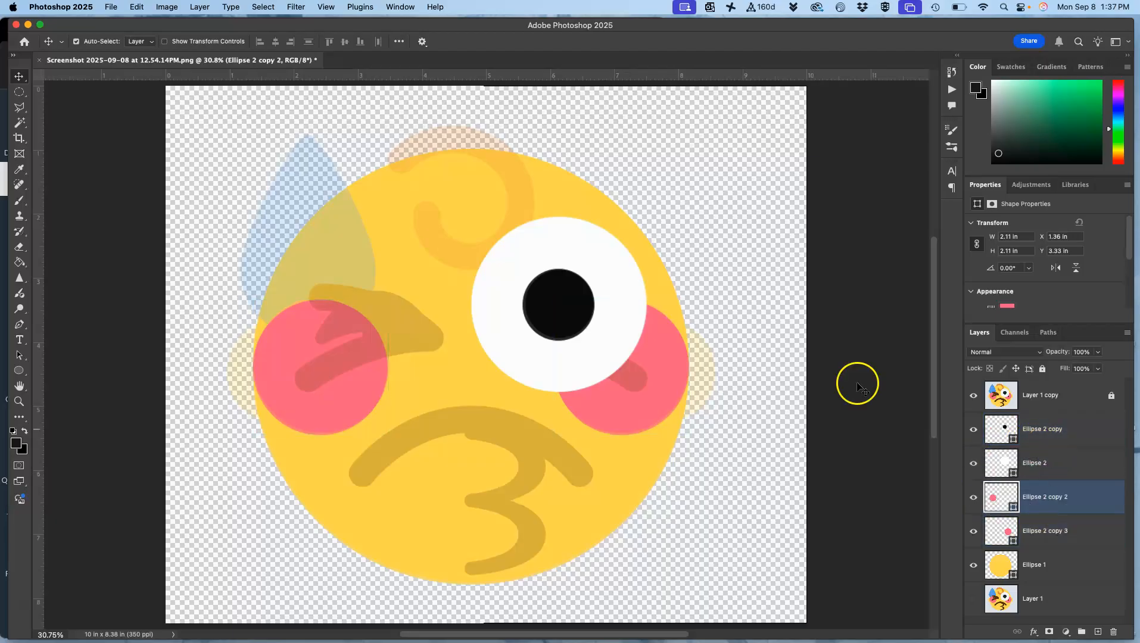
- Draw a black rectangle about 2.29 by 0.55 in over the closed eye, on a layer above the black pupil
click(356, 336)
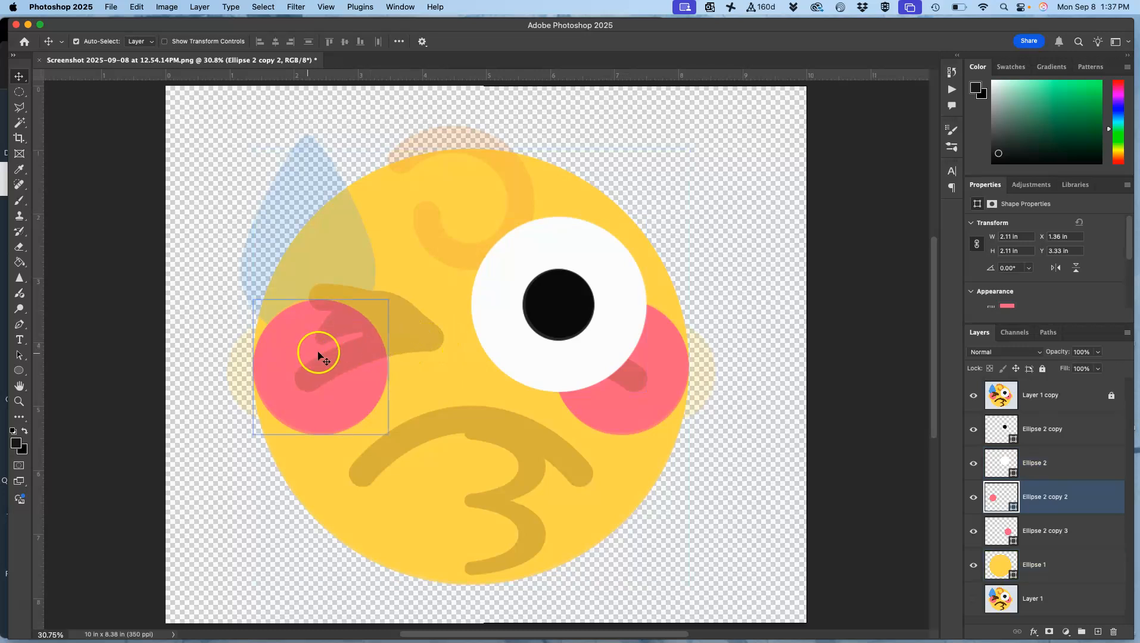
shift+click(410, 348)
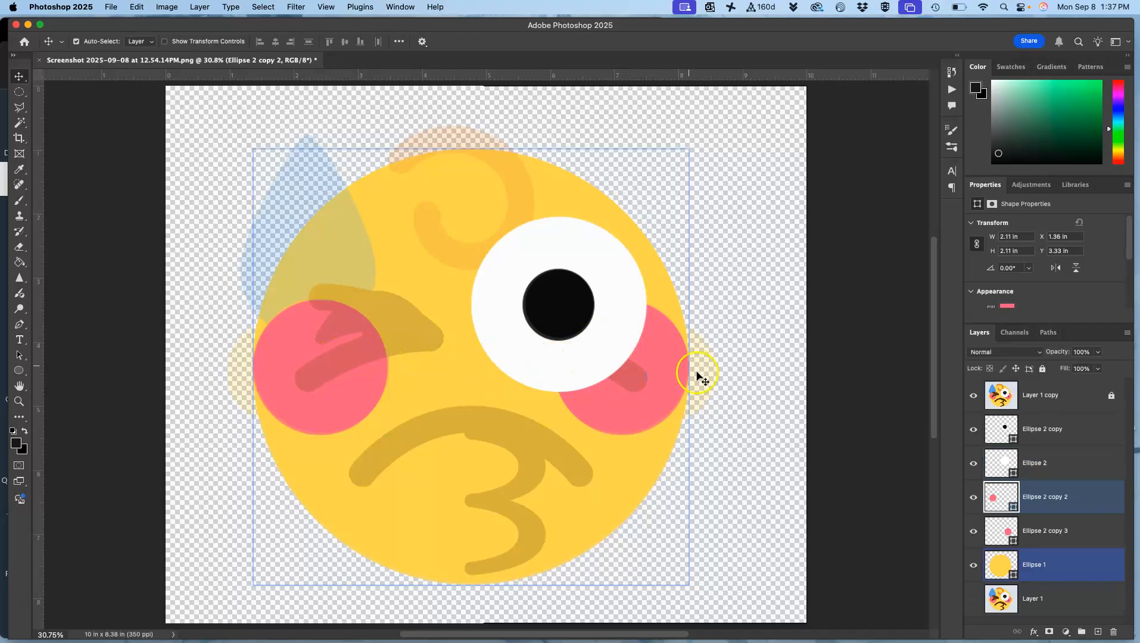
click(1042, 430)
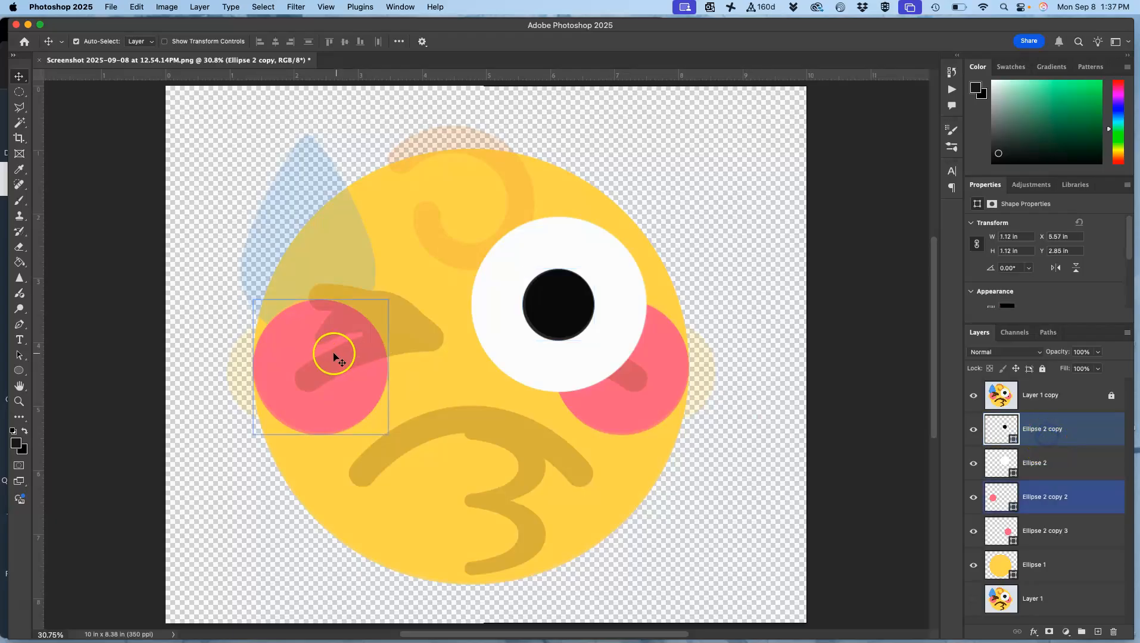
click(19, 370)
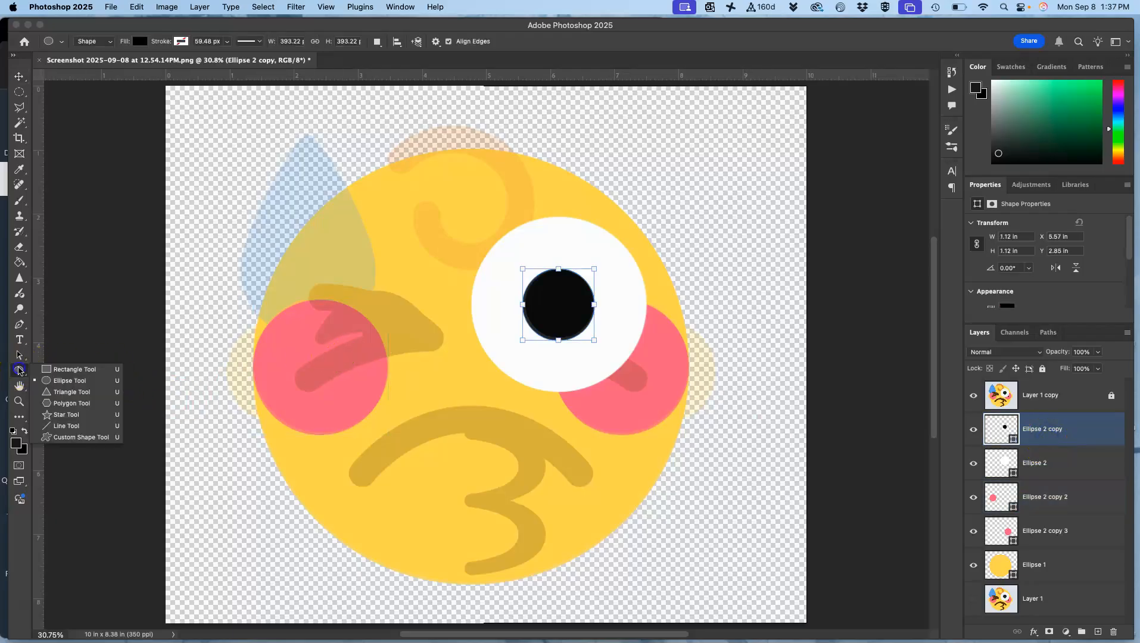
click(57, 372)
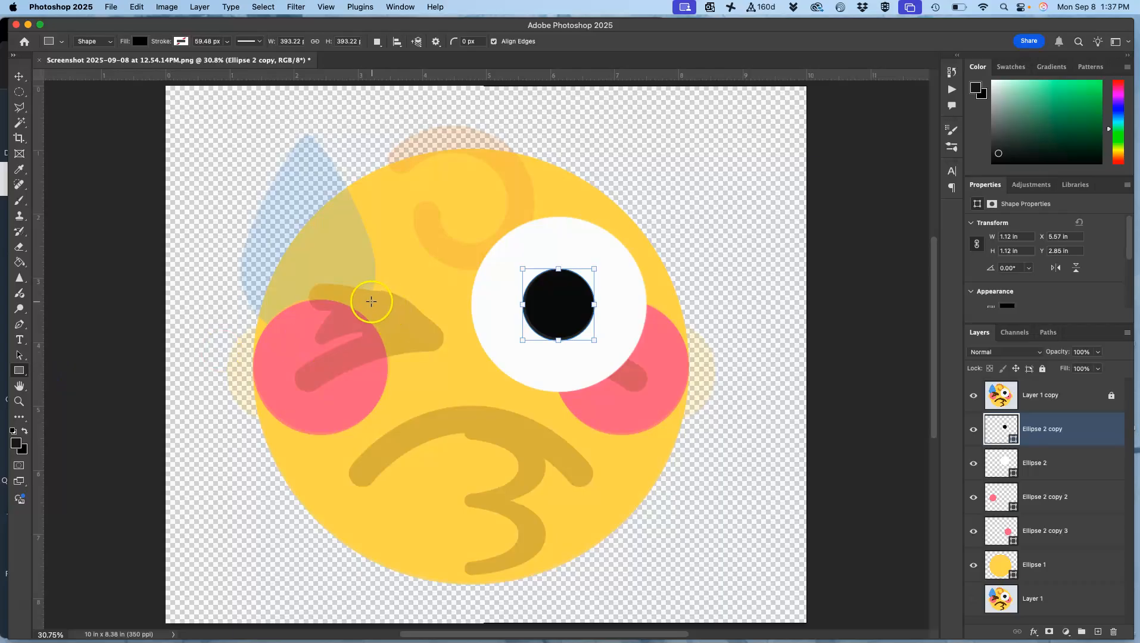
drag(313, 289, 460, 324)
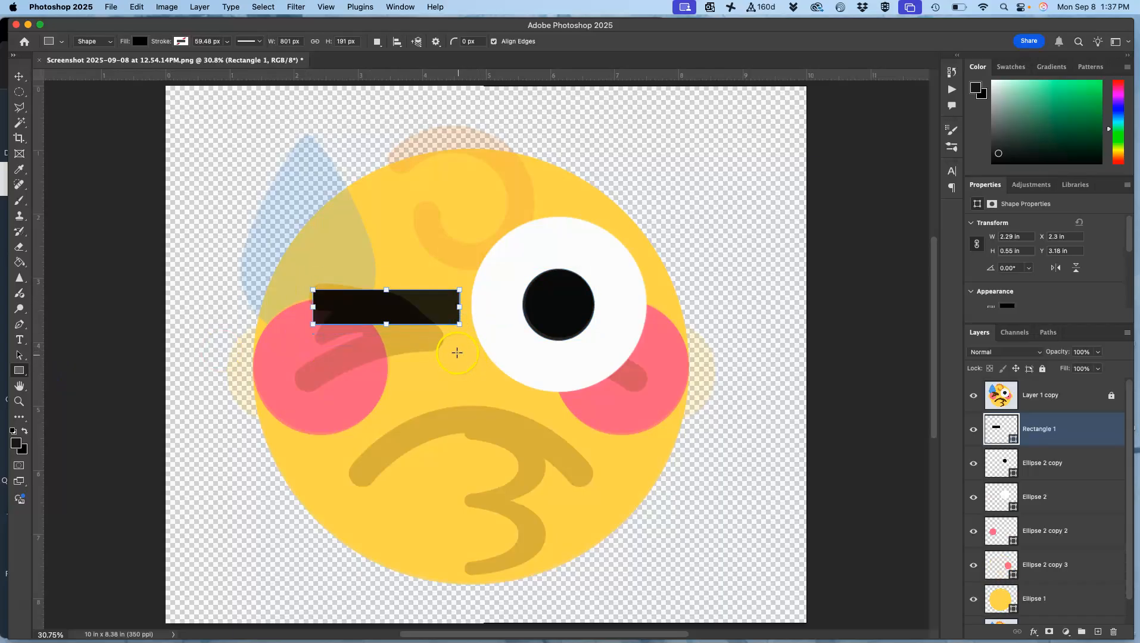
- Rotate the black rectangle to about -15° and move it onto the lower stroke of the closed eye
drag(471, 283, 402, 317)
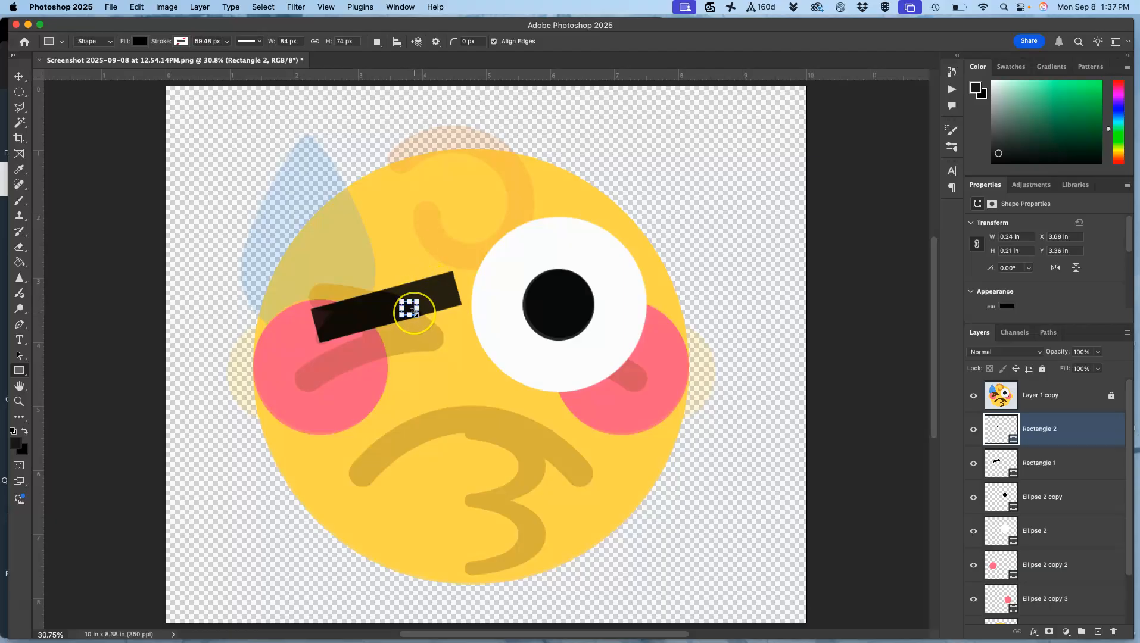
key(super+z)
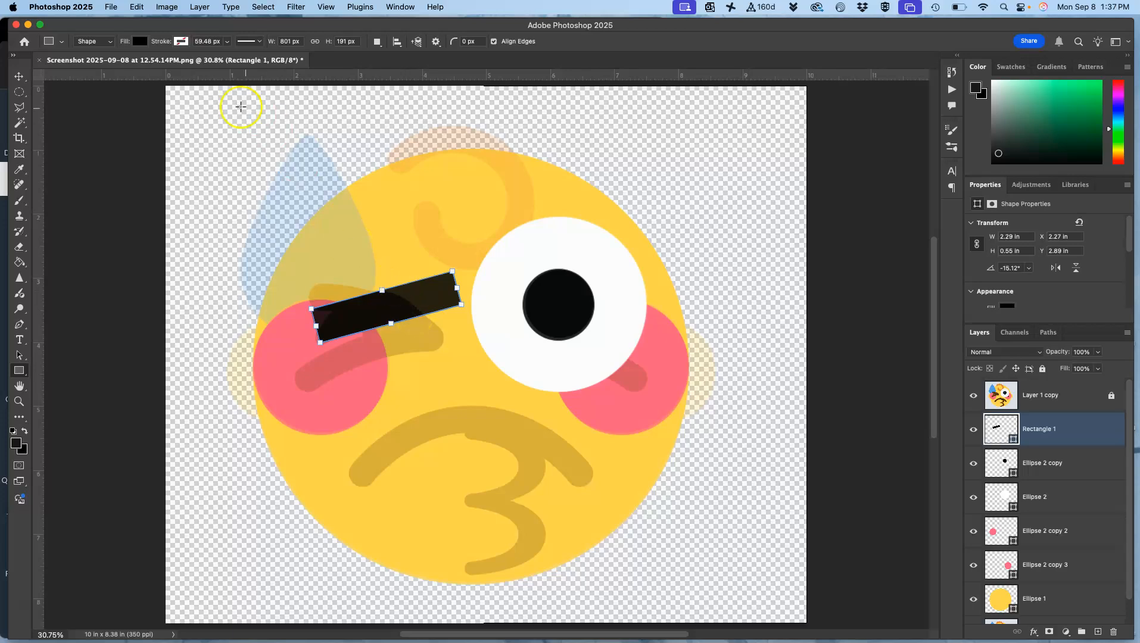
click(19, 76)
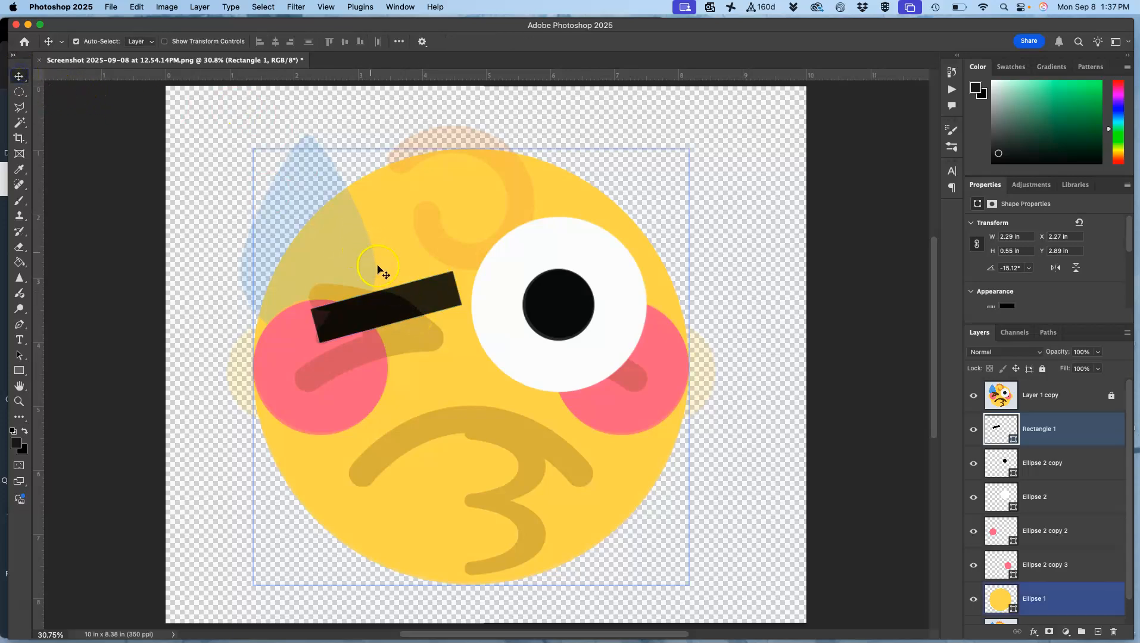
drag(383, 303, 368, 349)
click(479, 457)
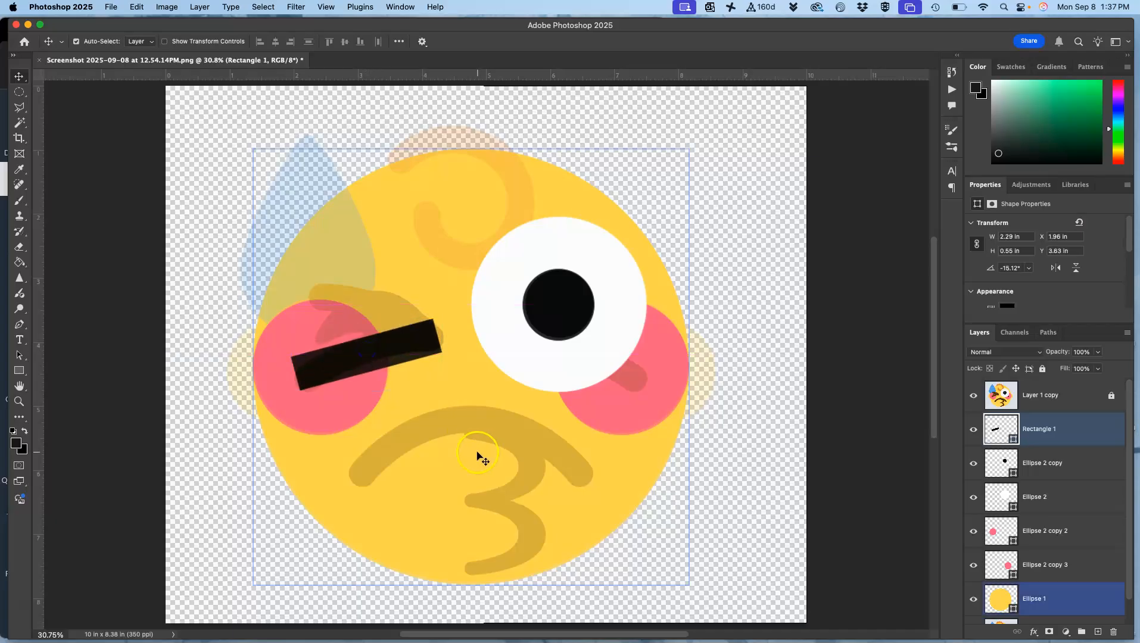
click(411, 391)
- Warp the black rectangle so that its long edges curve along the closed eye's lower stroke
key(ctrl+t)
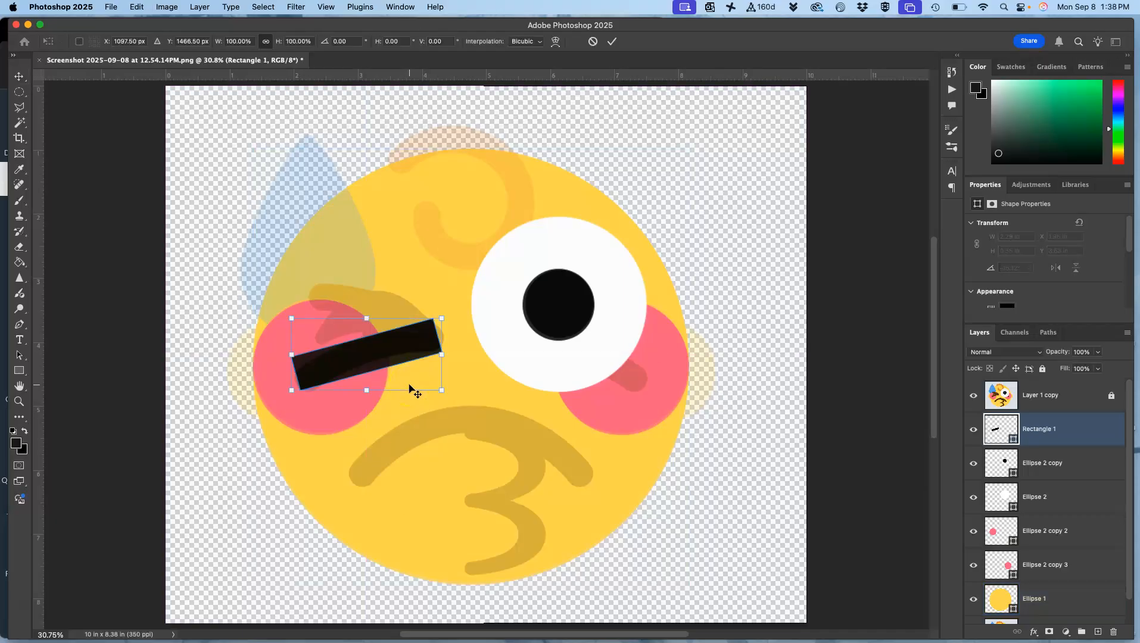
key(ctrl+plus)
key(ctrl+plus)
key(ctrl+plus)
scroll(411, 390, left, 3)
scroll(411, 390, down, 1)
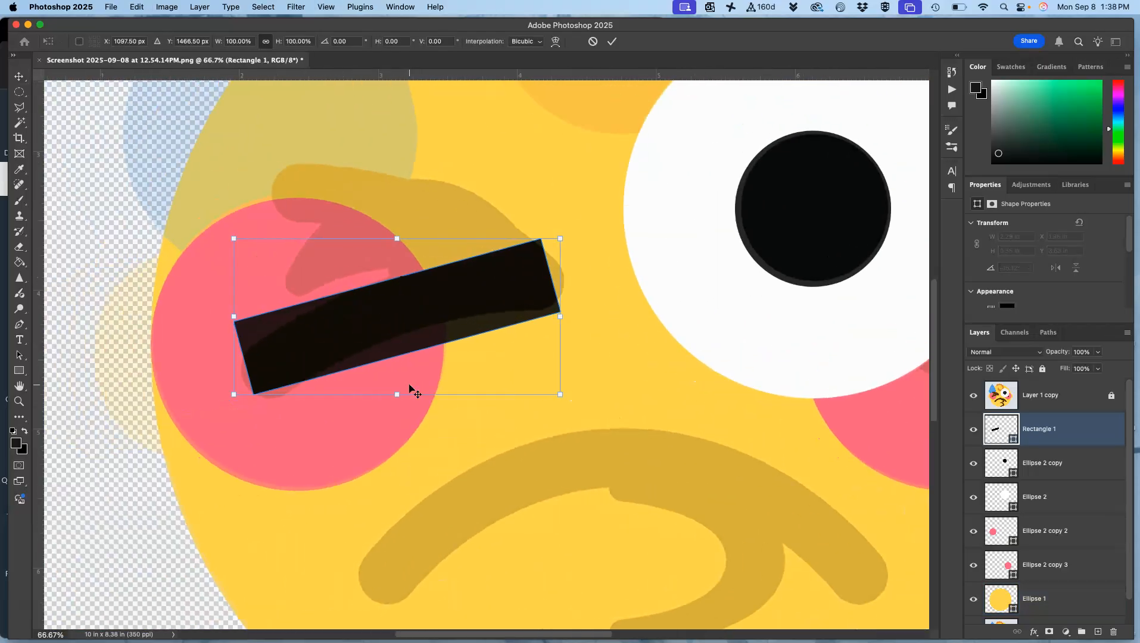
right_click(382, 335)
click(401, 427)
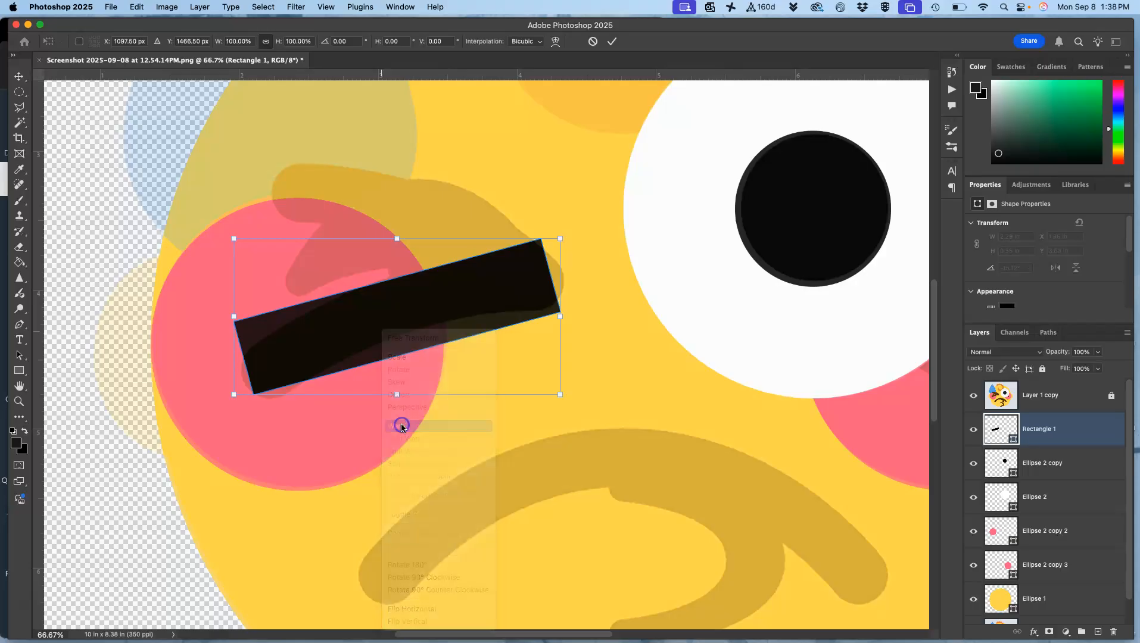
drag(438, 380, 400, 362)
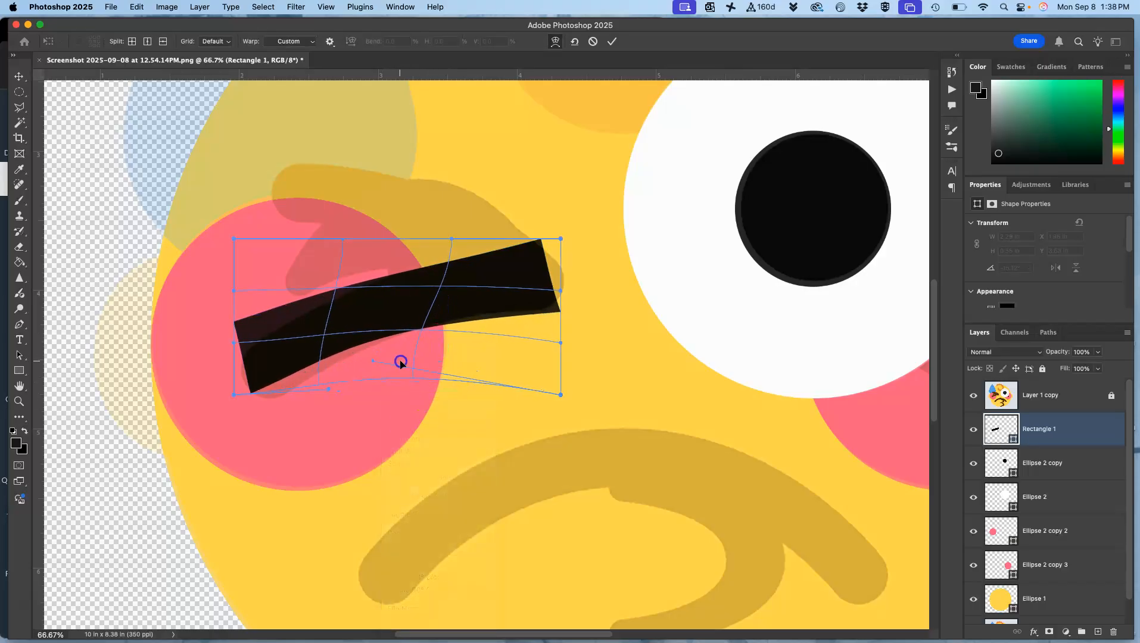
drag(258, 306, 240, 351)
drag(538, 242, 542, 271)
drag(391, 320, 386, 287)
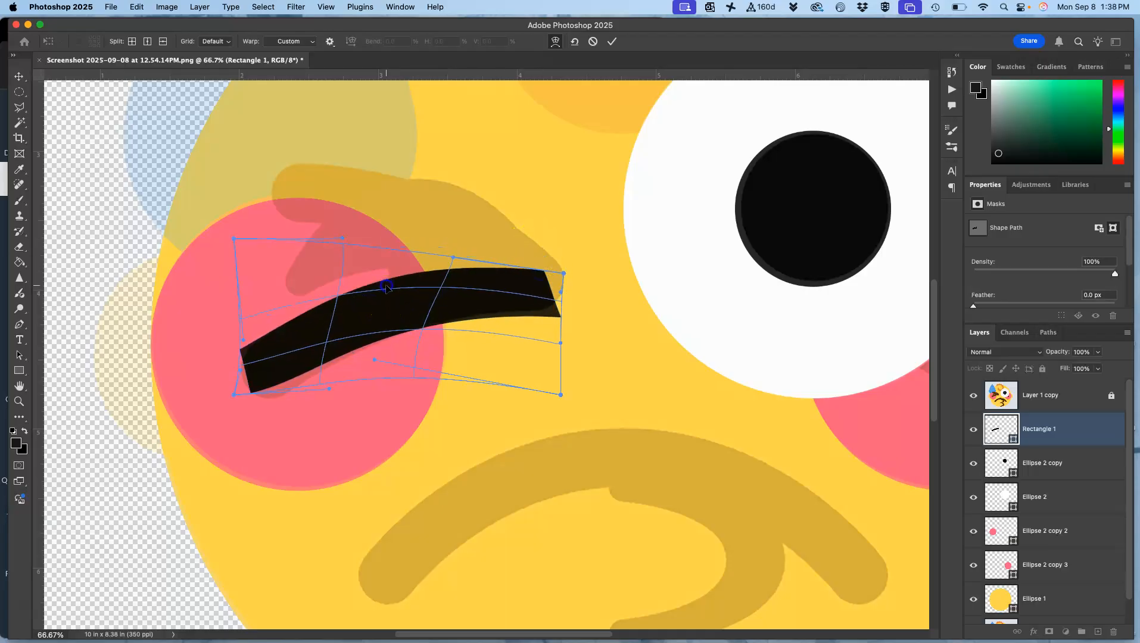
- Warp both ends of the black bar to follow the direction of the reference stroke, and apply the warp
drag(234, 396, 268, 394)
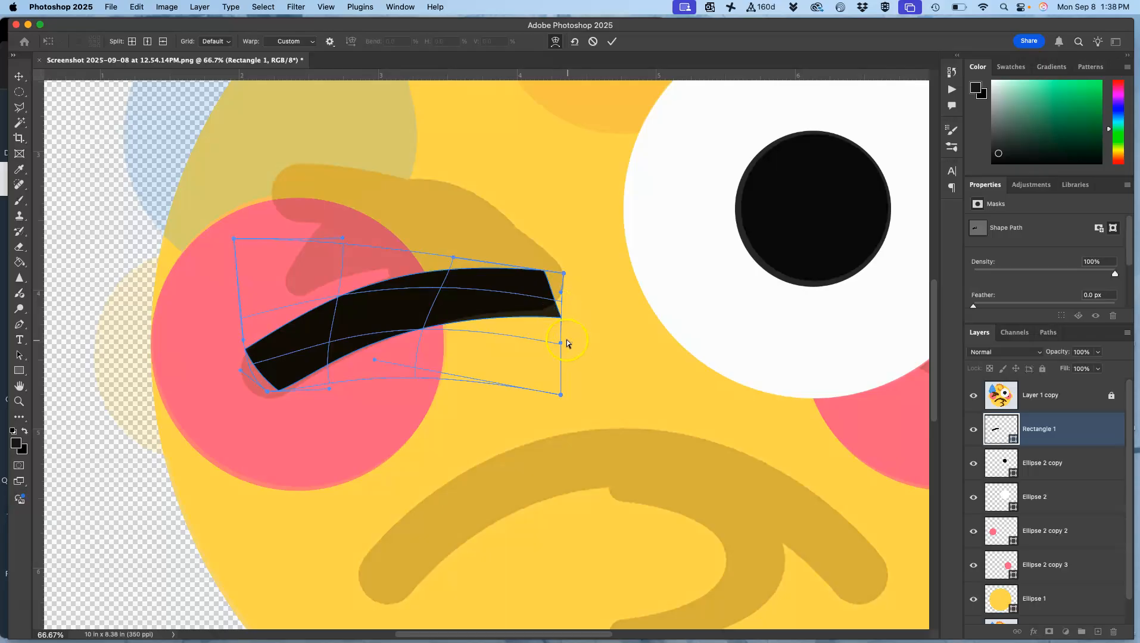
drag(560, 344, 478, 336)
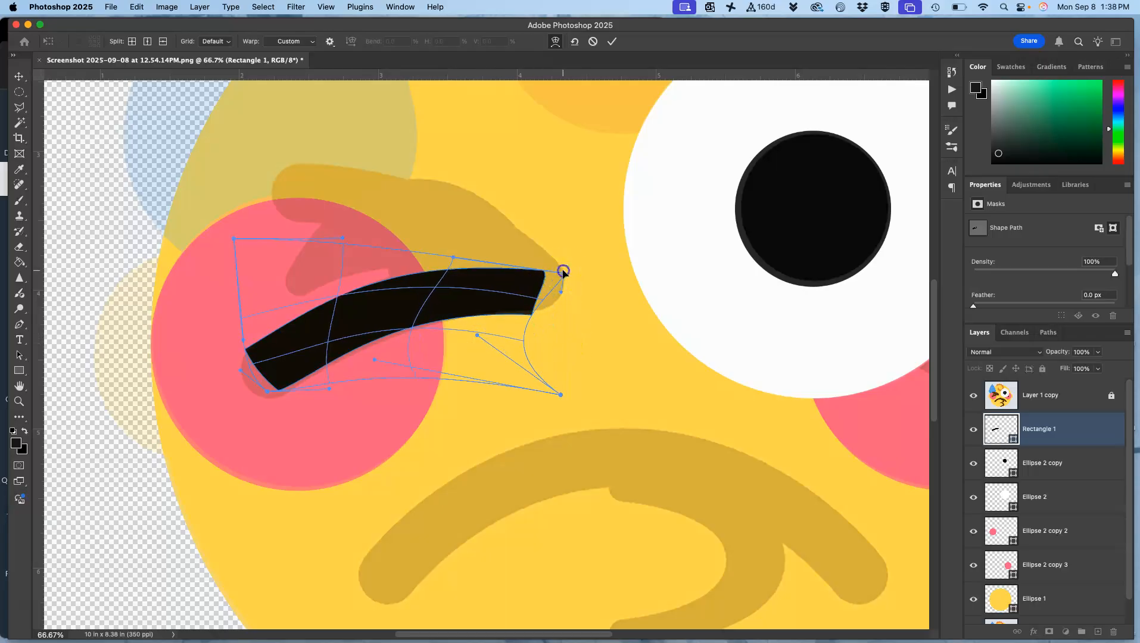
drag(567, 269, 566, 266)
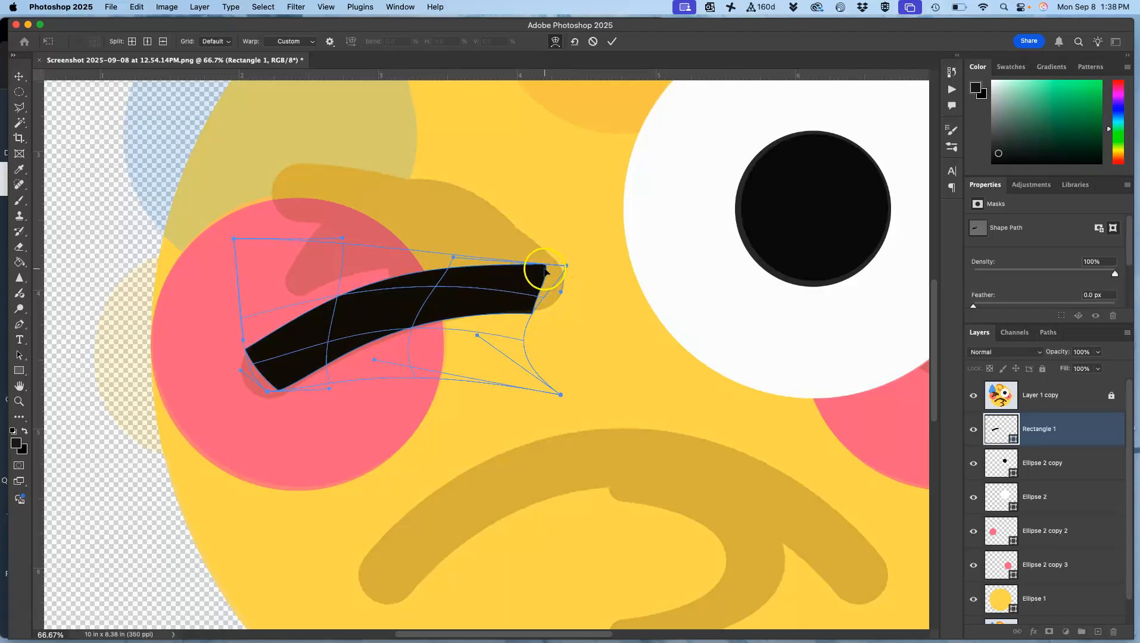
key(Return)
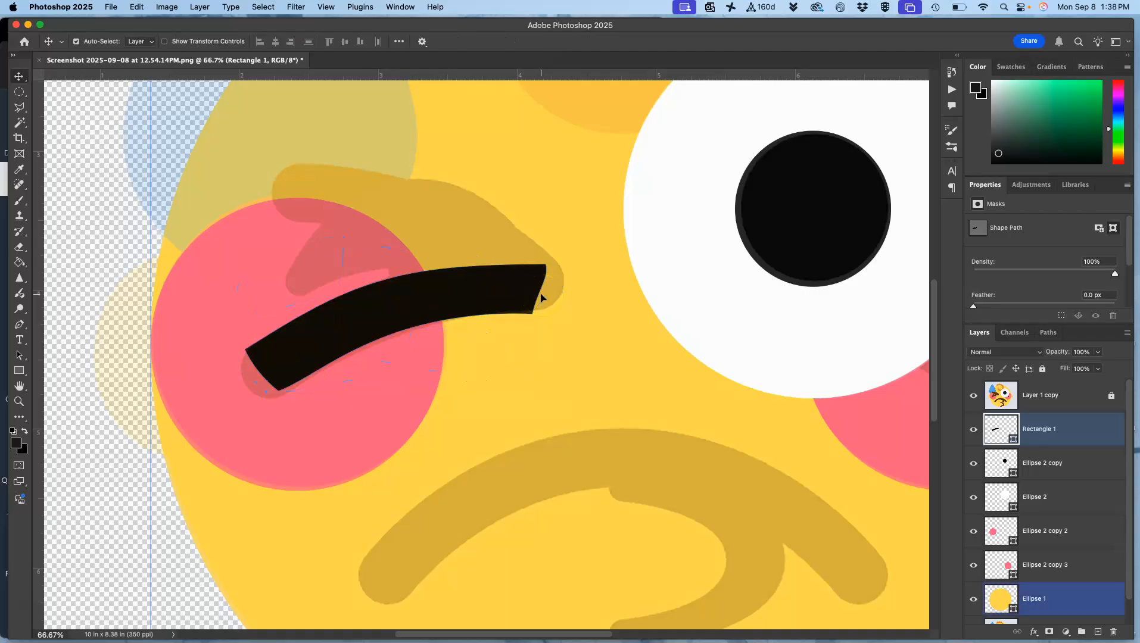
- Duplicate the black pupil, scale the copy to about 32.5%, and place it as a cap on the black bar's inner end
click(759, 234)
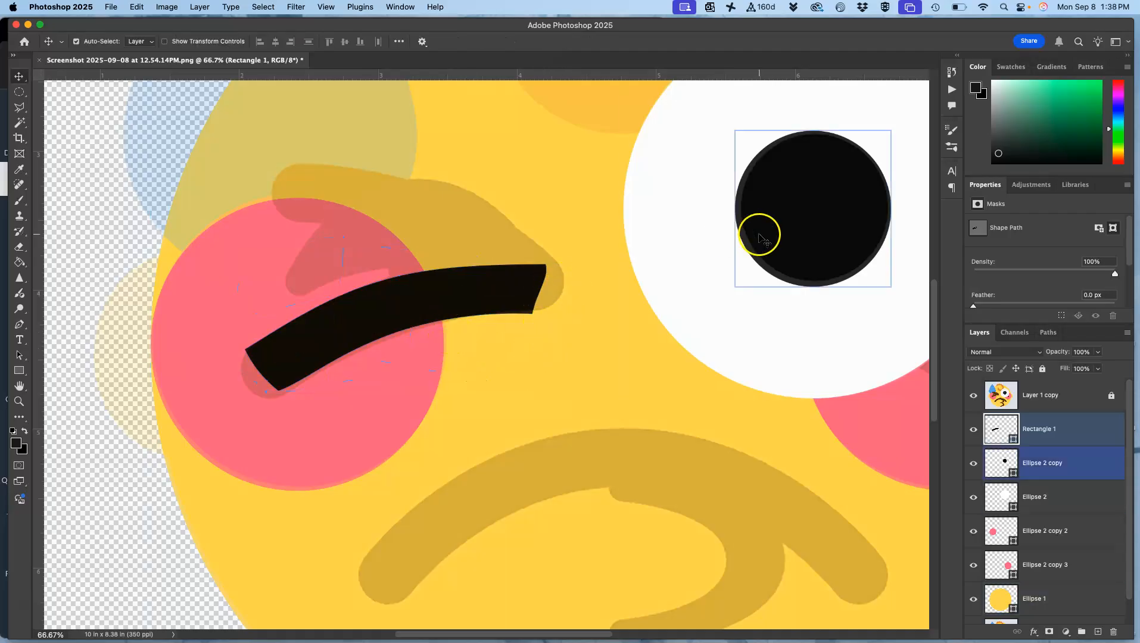
drag(809, 210, 607, 295)
key(super+t)
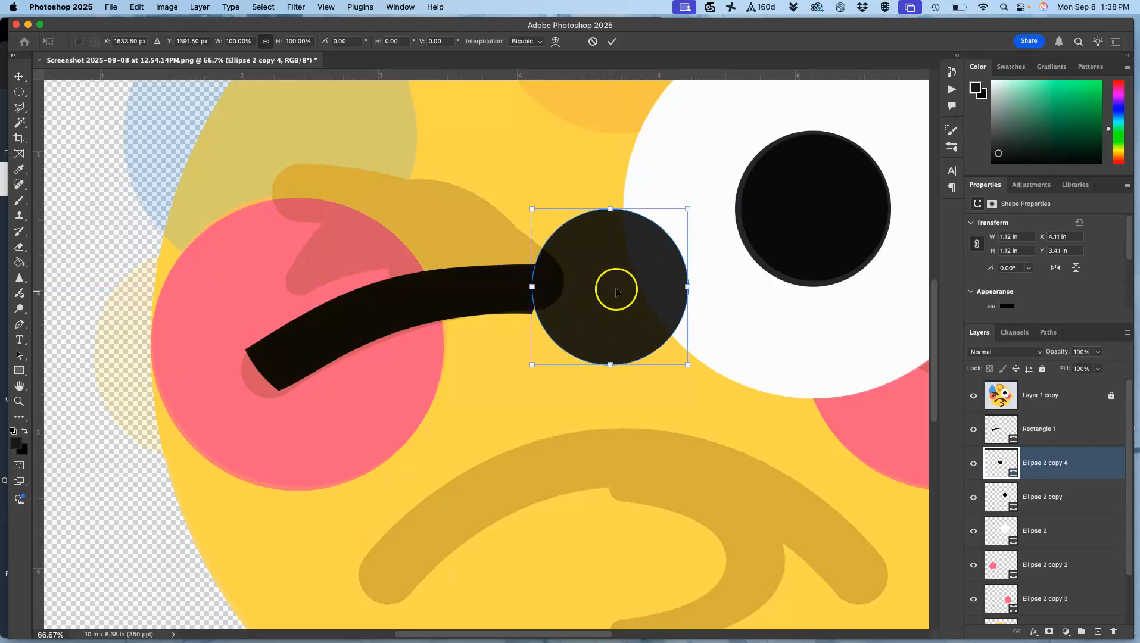
drag(690, 209, 544, 290)
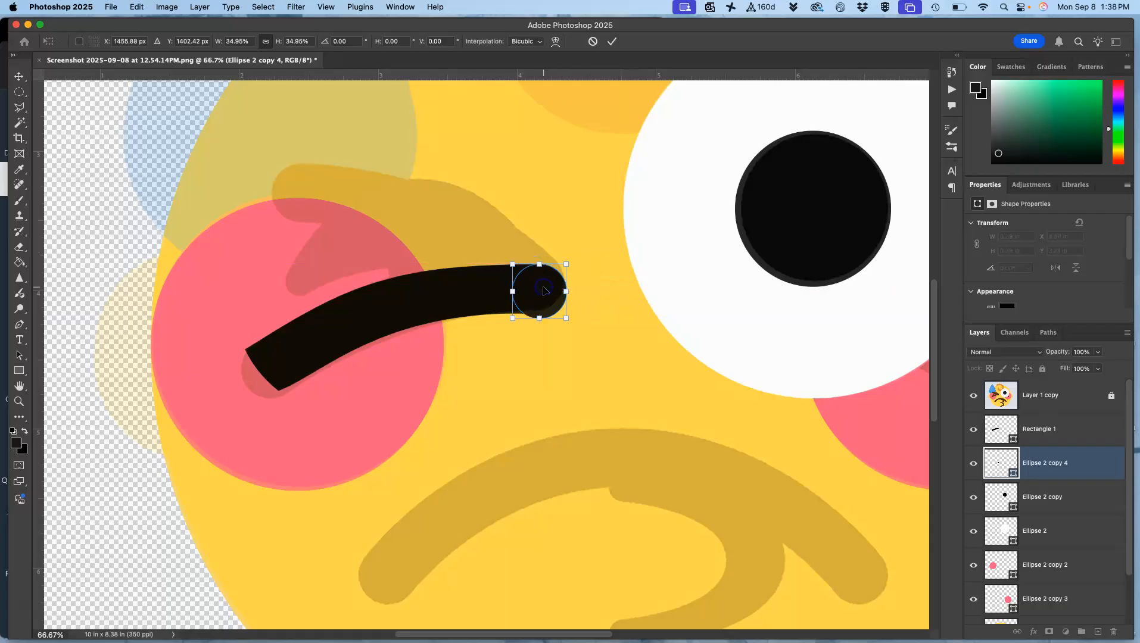
scroll(543, 290, up, 5)
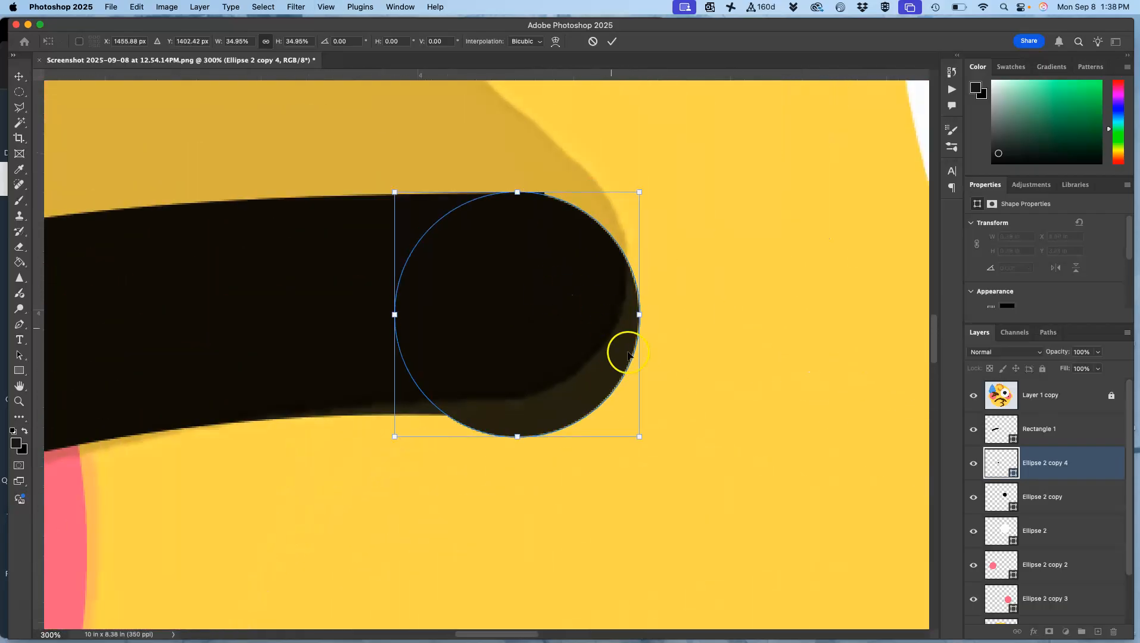
drag(578, 335, 593, 331)
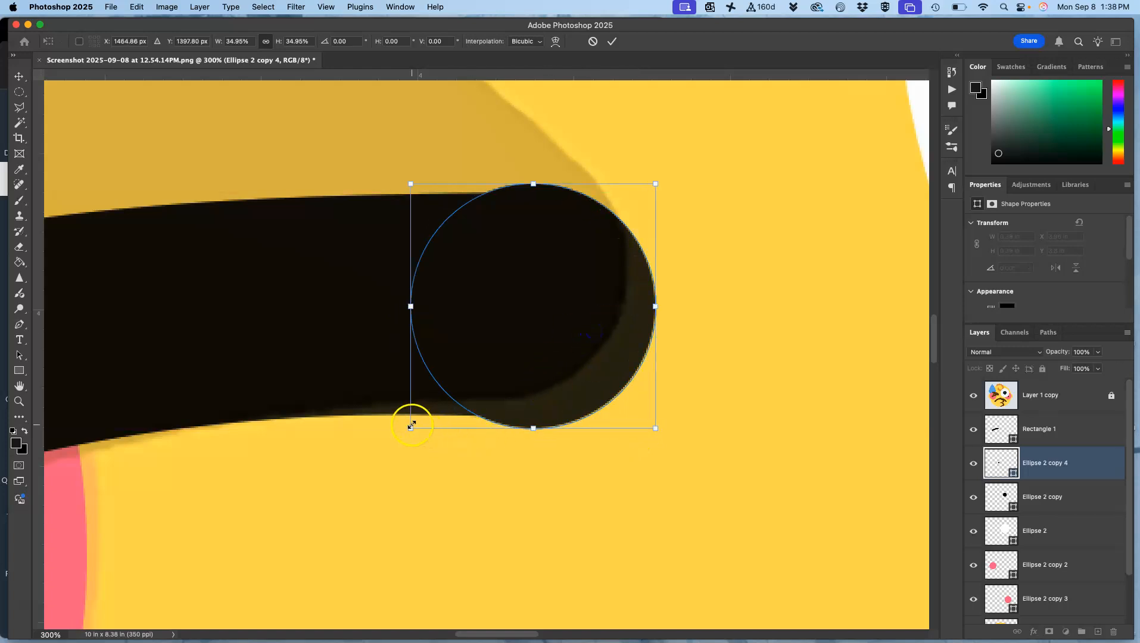
drag(416, 422, 419, 419)
drag(559, 399, 527, 394)
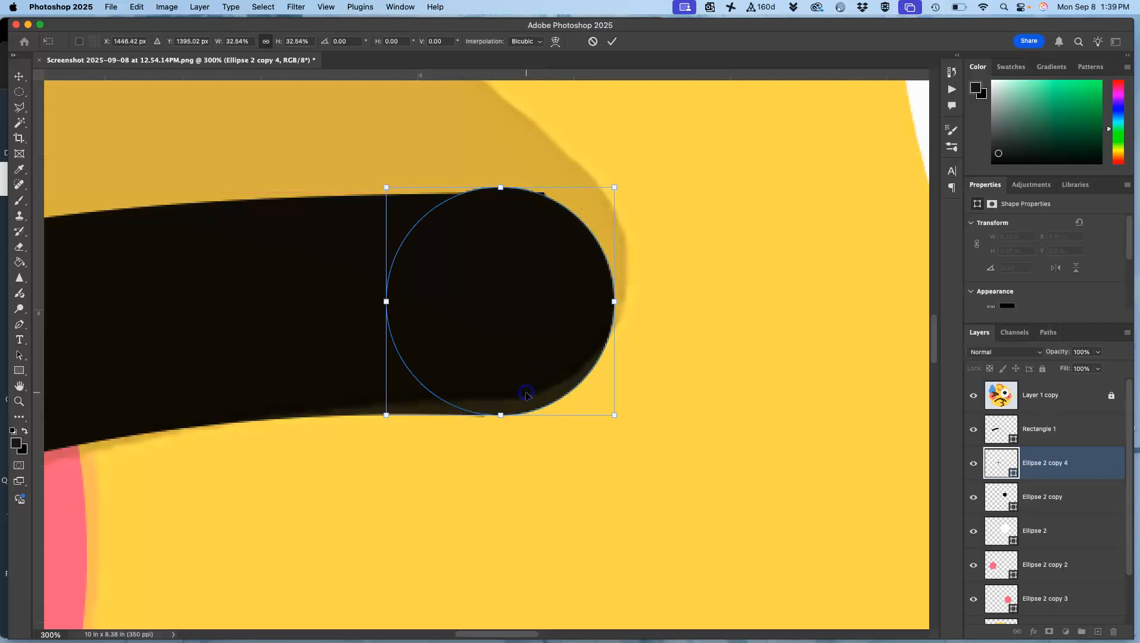
- Distort the circular cap by pulling its upper outer corner outward to match the reference stroke's rounded end, and apply the transform
right_click(559, 241)
click(580, 302)
drag(615, 185, 677, 195)
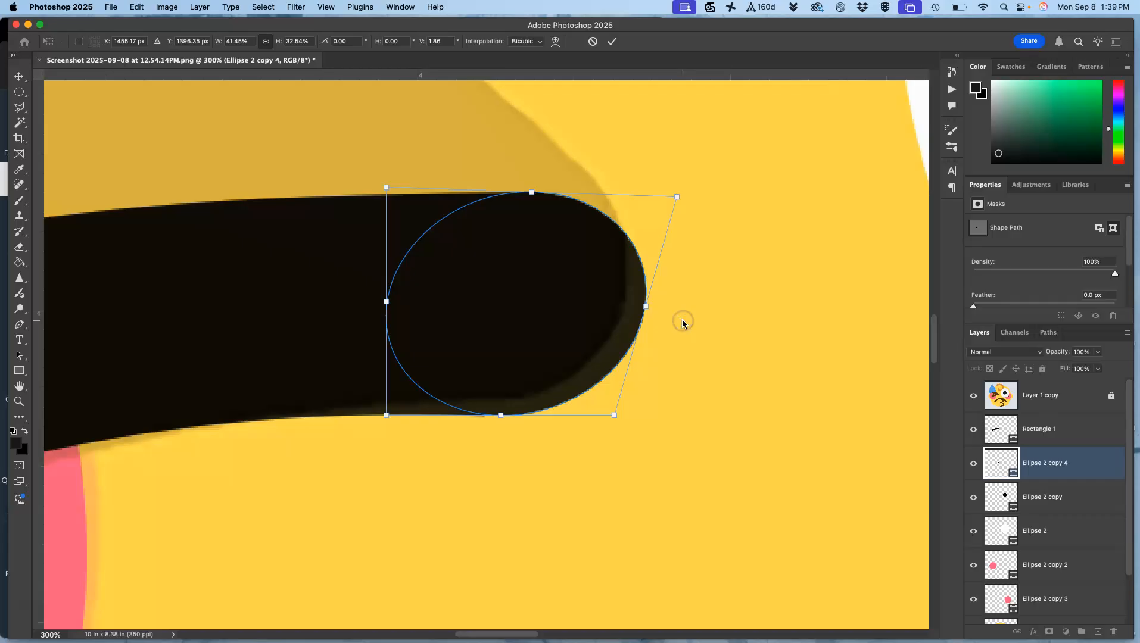
key(Return)
key(super+minus)
key(super+minus)
key(super+minus)
key(super+minus)
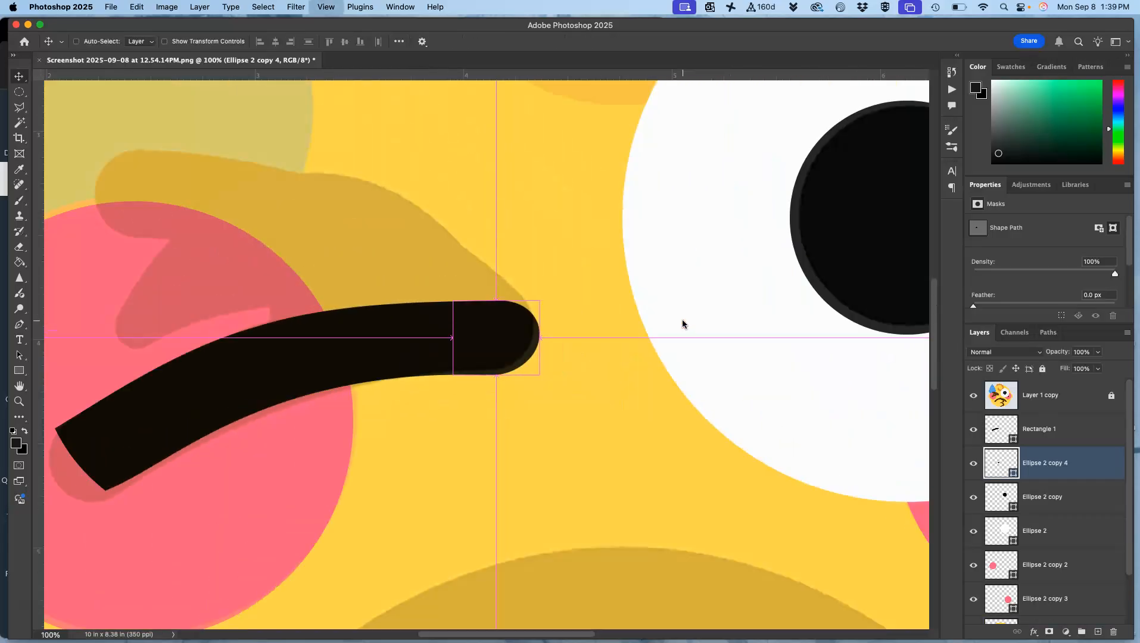
- Toggle the visibility of the cap circle and the curved bar to identify their layers
click(411, 322)
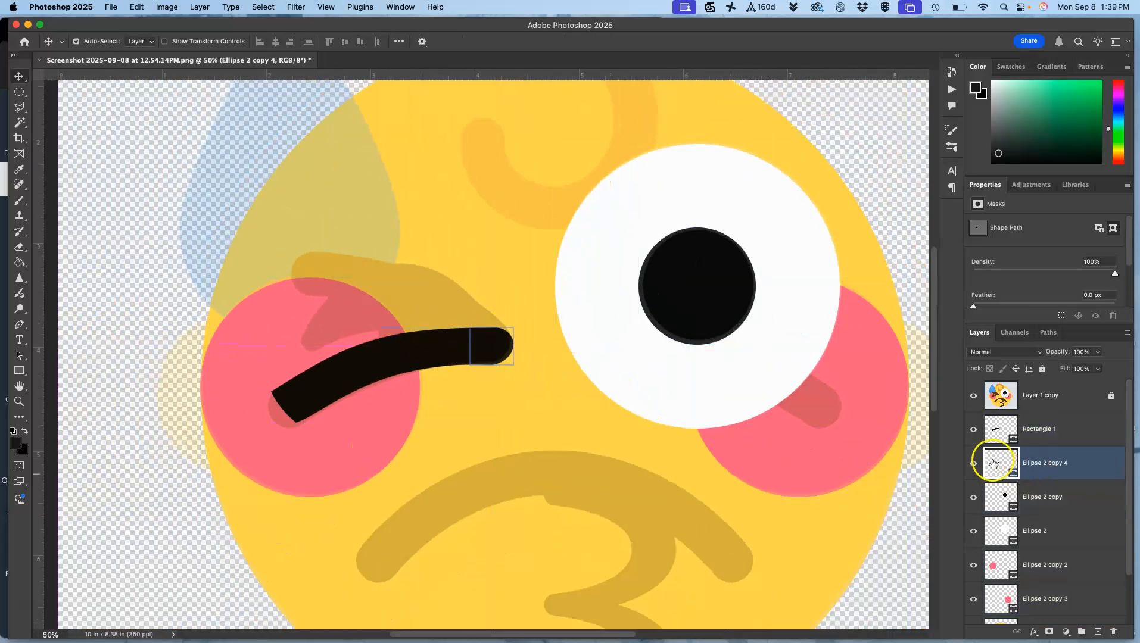
click(974, 465)
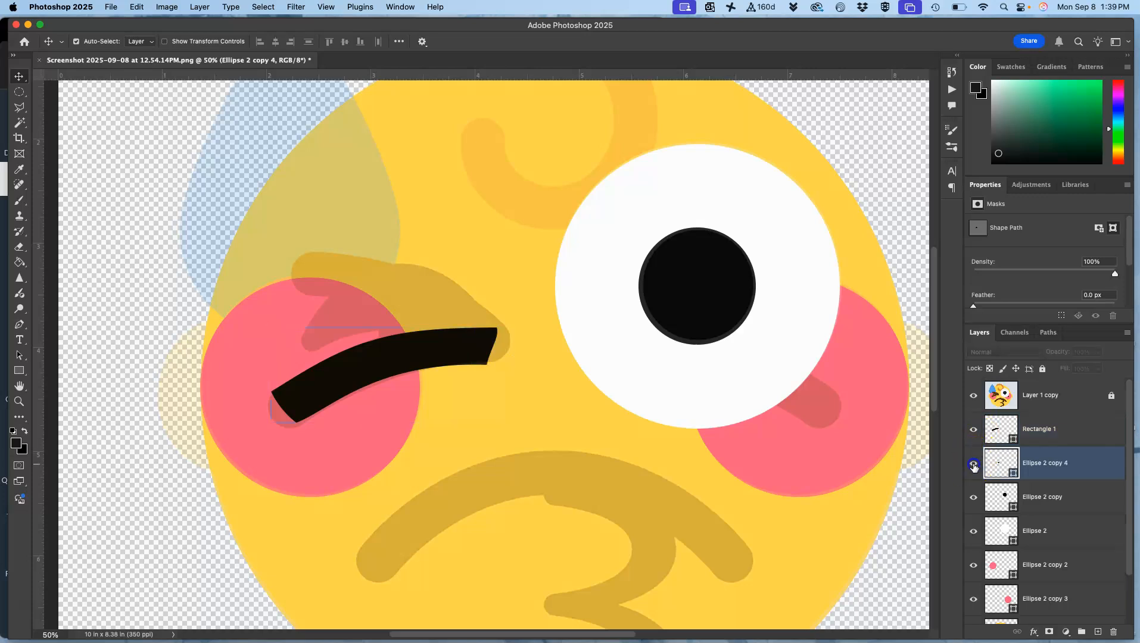
click(974, 465)
click(974, 429)
click(974, 429)
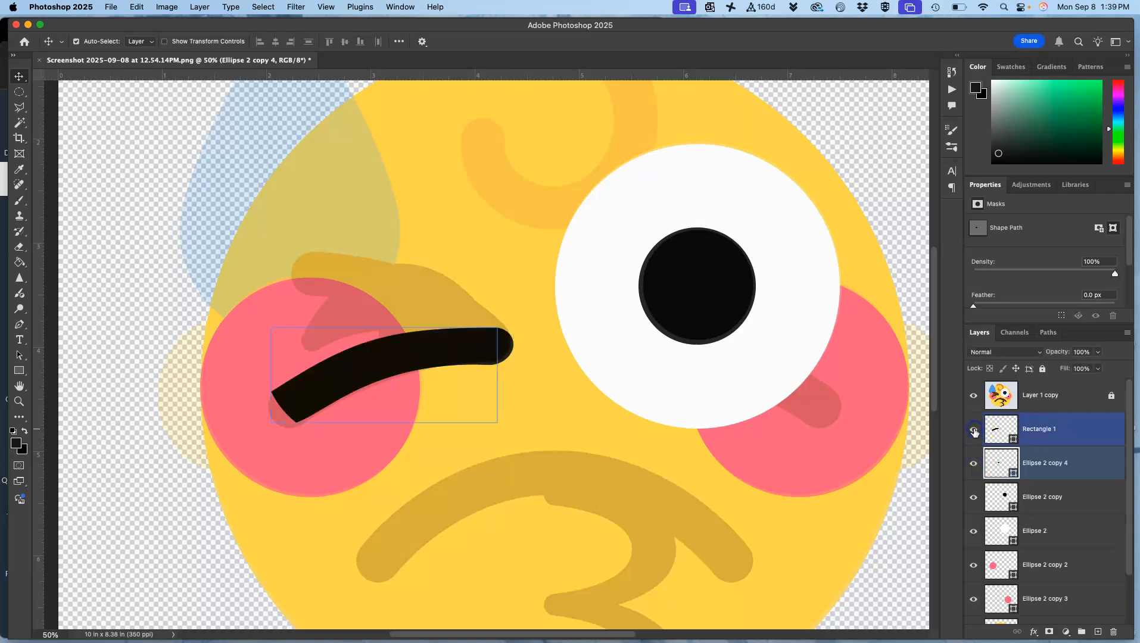
- Duplicate the distorted cap layer and move the copy onto the black bar's outer end over the pink cheek
click(1039, 469)
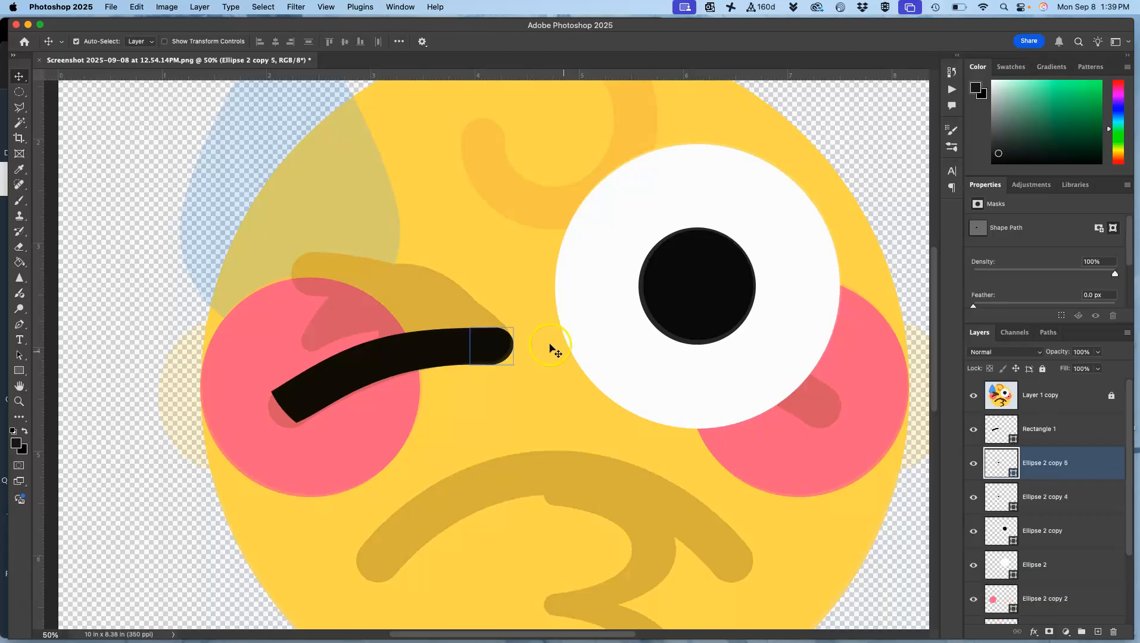
drag(490, 344, 292, 410)
key(super+equal)
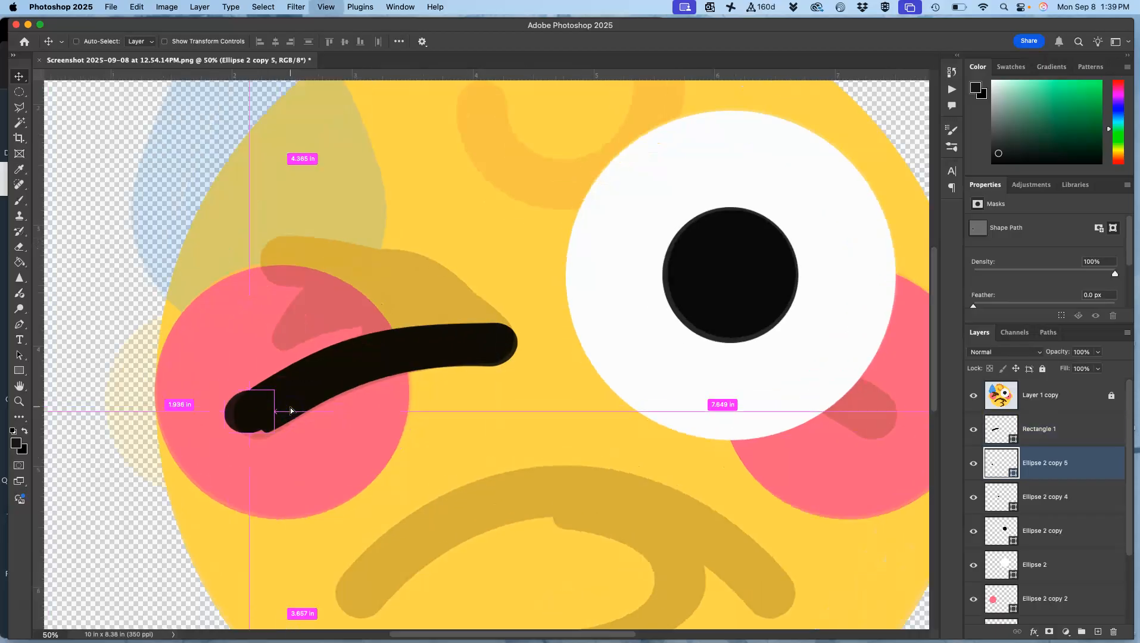
key(super+equal)
key(super+equal)
key(super+equal)
key(super+equal)
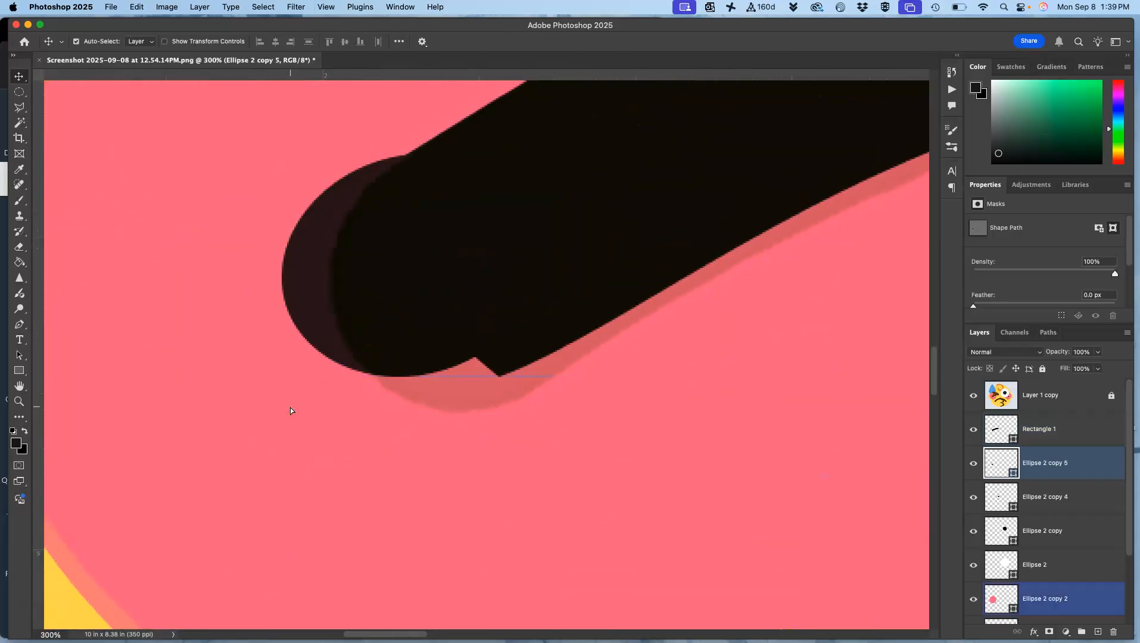
mouse_move(381, 311)
mouse_down()
mouse_move(404, 318)
mouse_move(395, 318)
mouse_up()
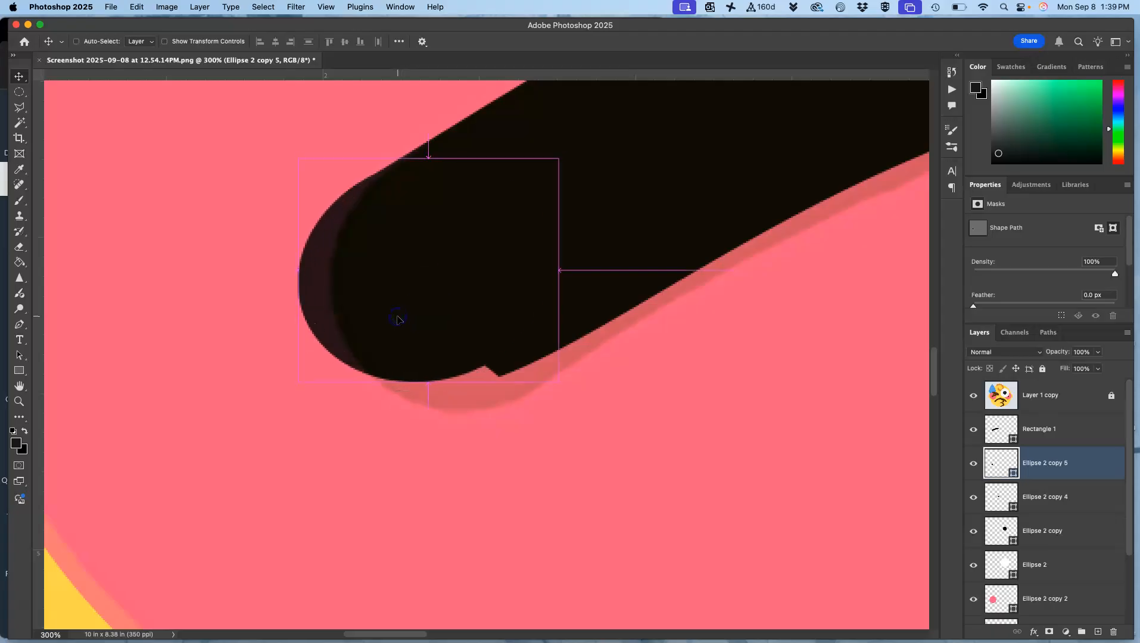
- Scale the outer cap to about 109% so that it covers the bar's square corner, and apply the transform
key(super+t)
drag(558, 385, 575, 404)
drag(299, 158, 293, 156)
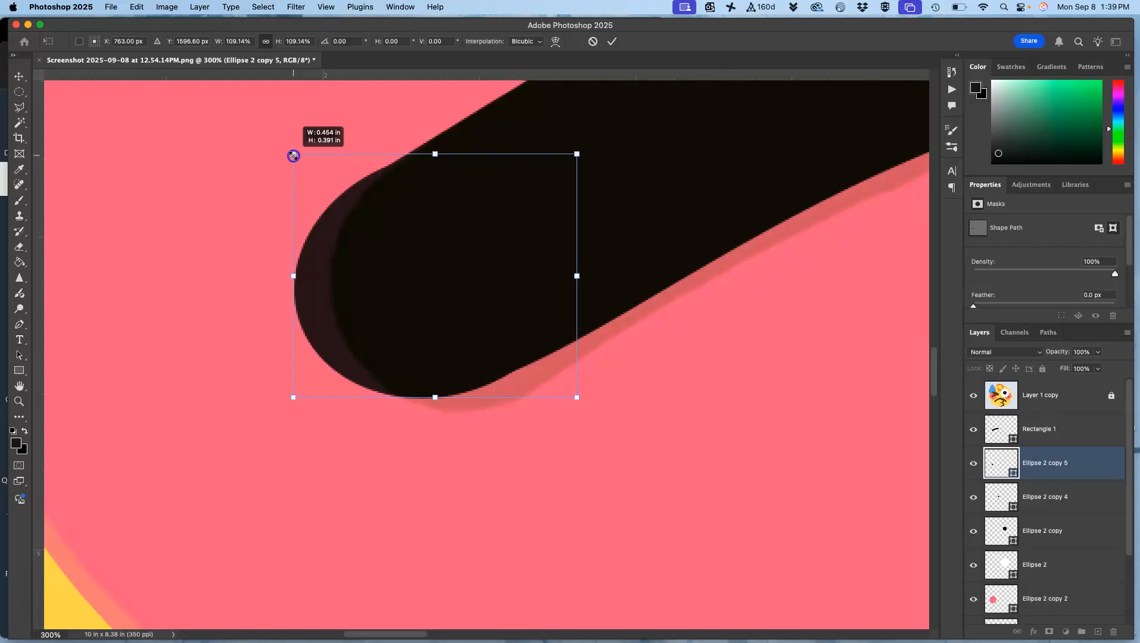
drag(293, 156, 294, 155)
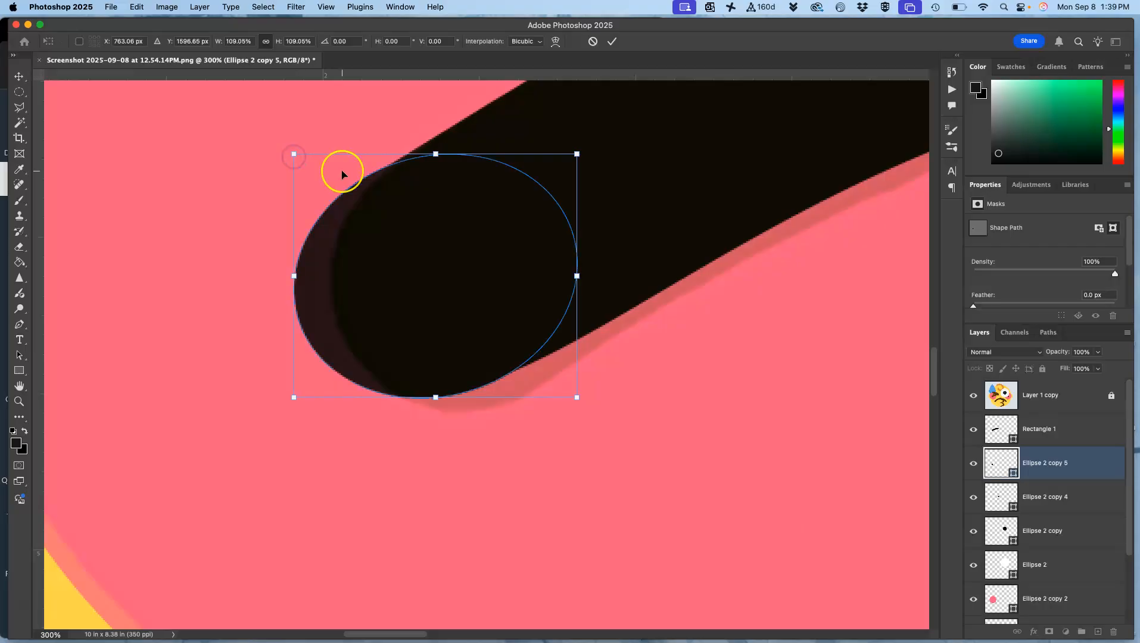
key(Return)
click(657, 230)
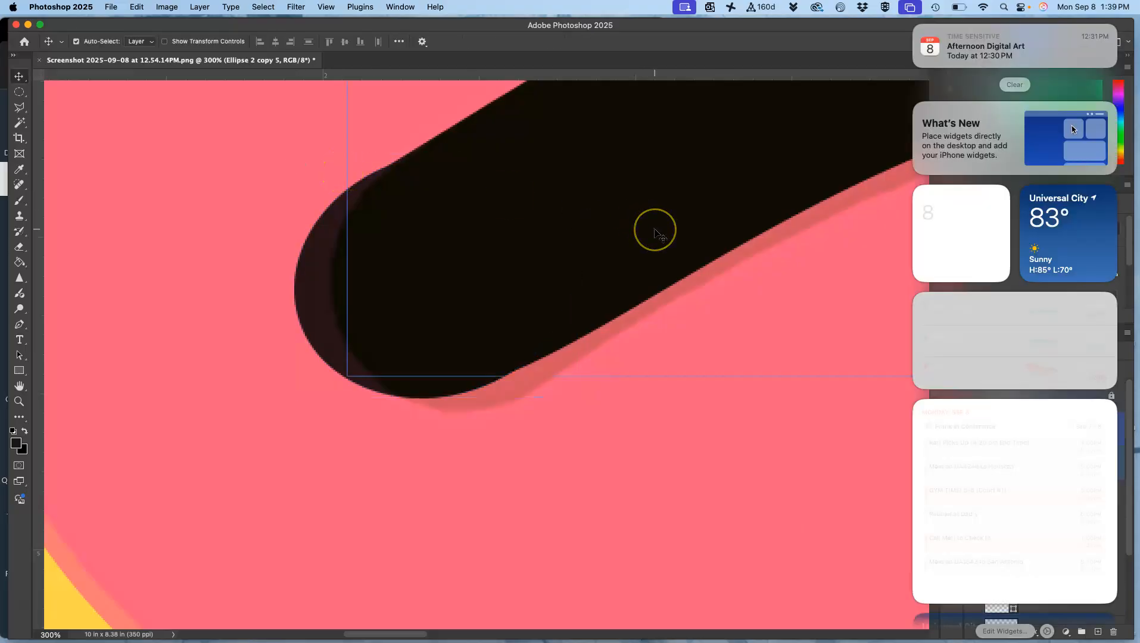
click(720, 346)
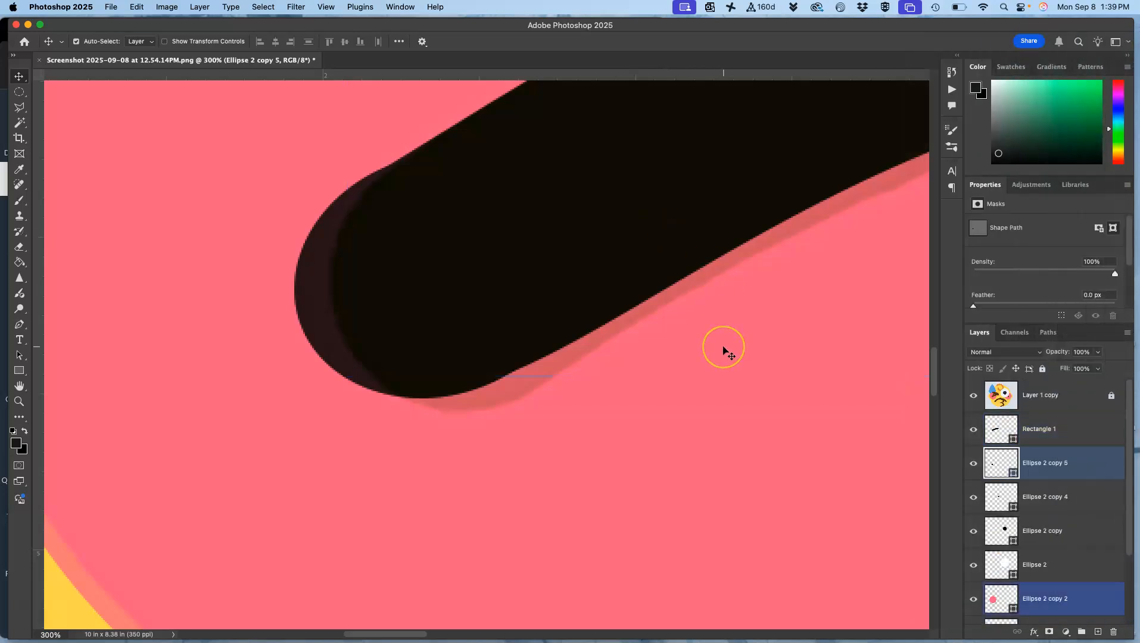
- Stretch the inner end cap to about 107% width along the bar so that it blends into the stroke, and apply the transform
scroll(726, 352, right, 5)
scroll(725, 351, right, 6)
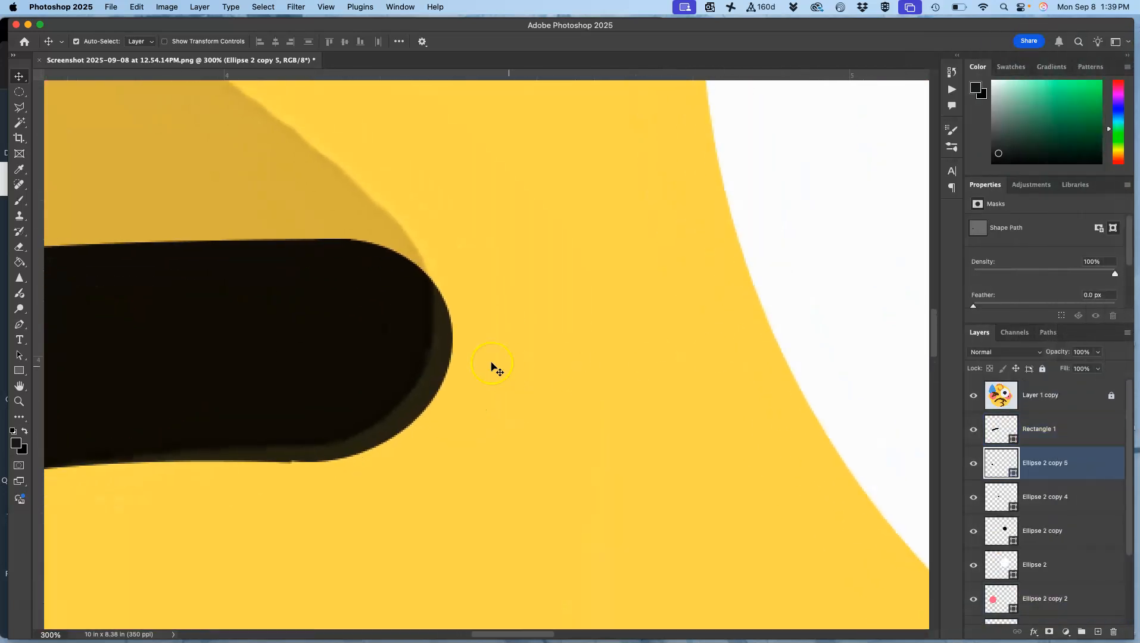
shift+click(403, 369)
key(super+minus)
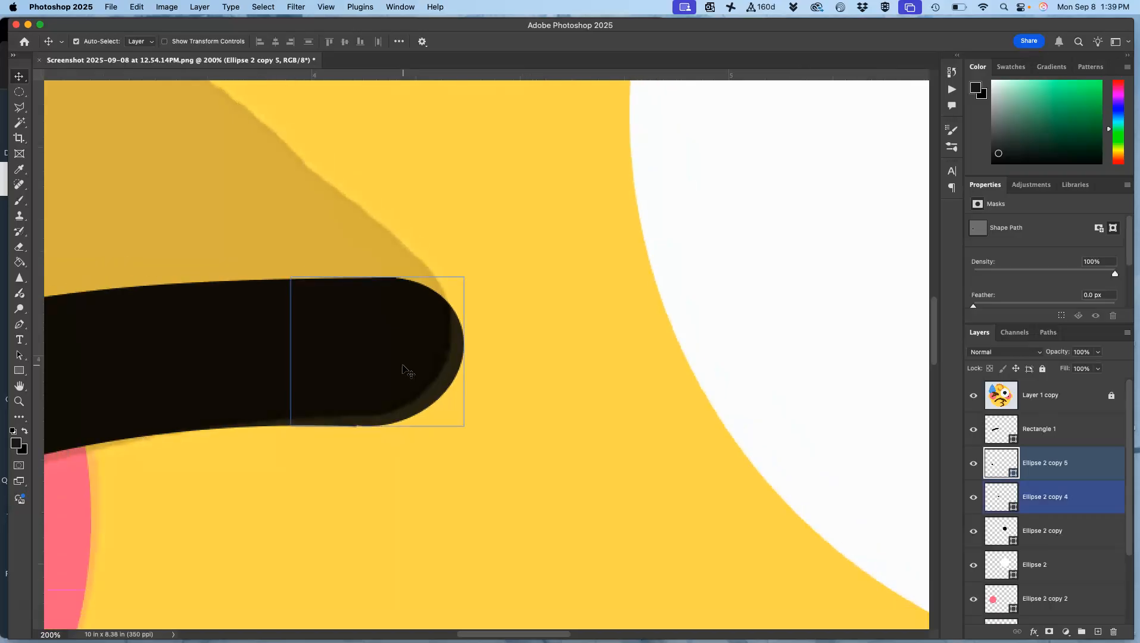
shift+click(433, 368)
key(super+plus)
key(super+plus)
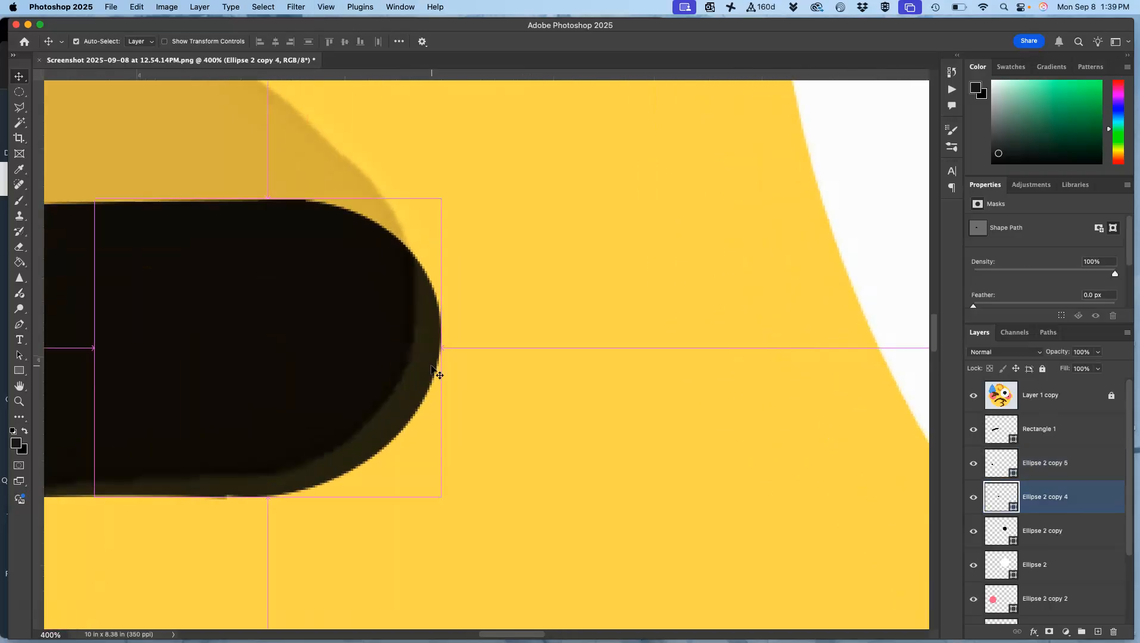
scroll(432, 367, left, 4)
scroll(431, 367, down, 1)
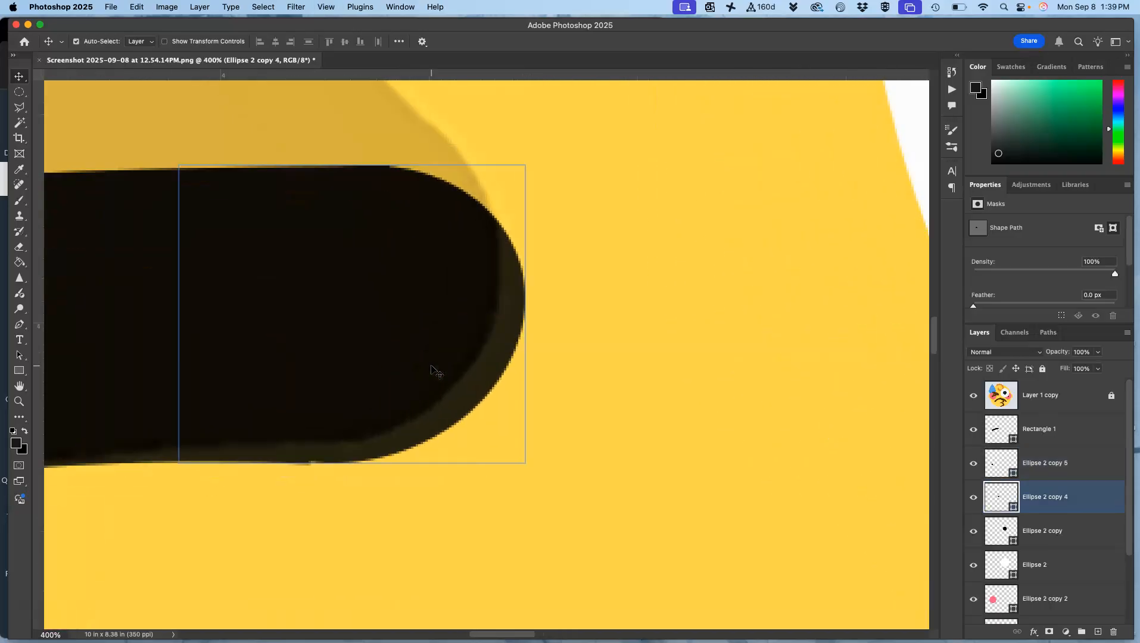
shift+click(396, 446)
shift+click(396, 446)
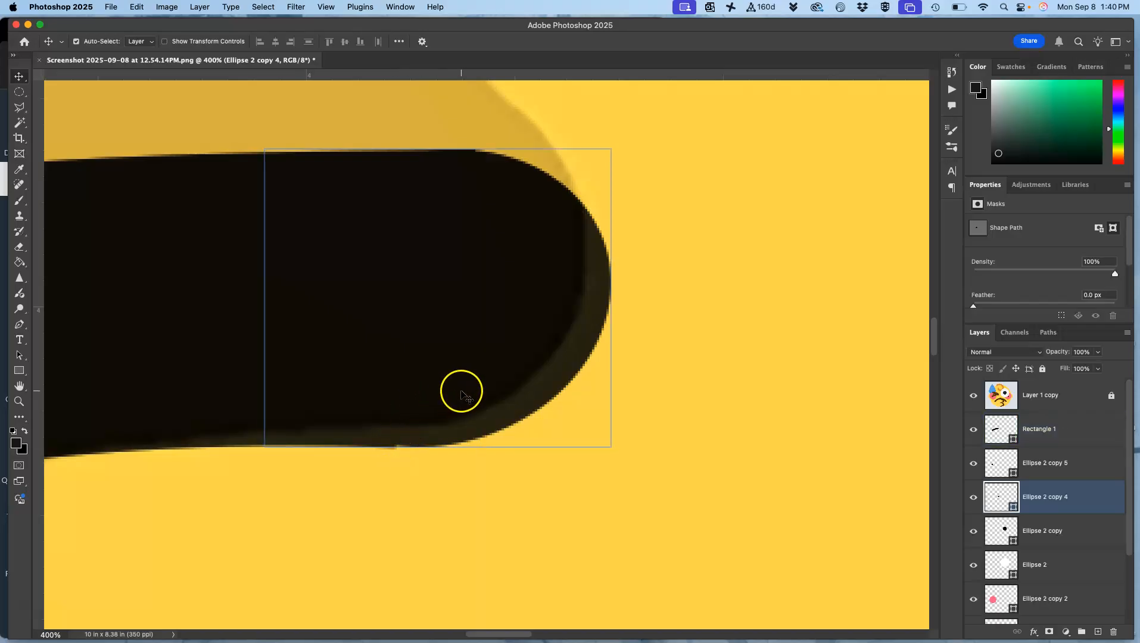
key(super+t)
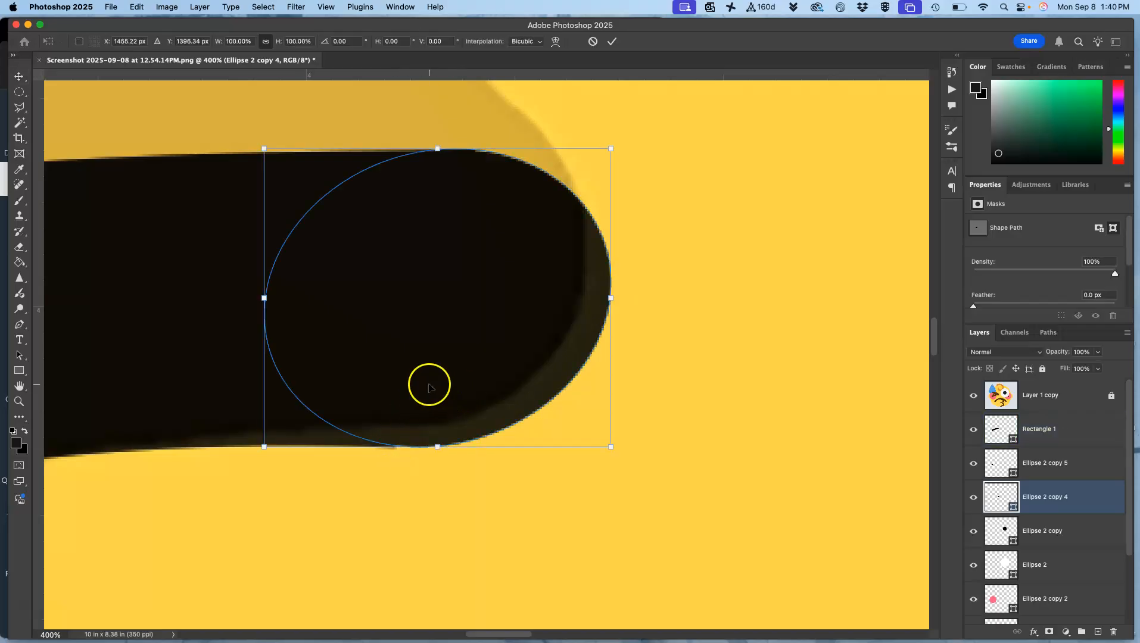
right_click(429, 385)
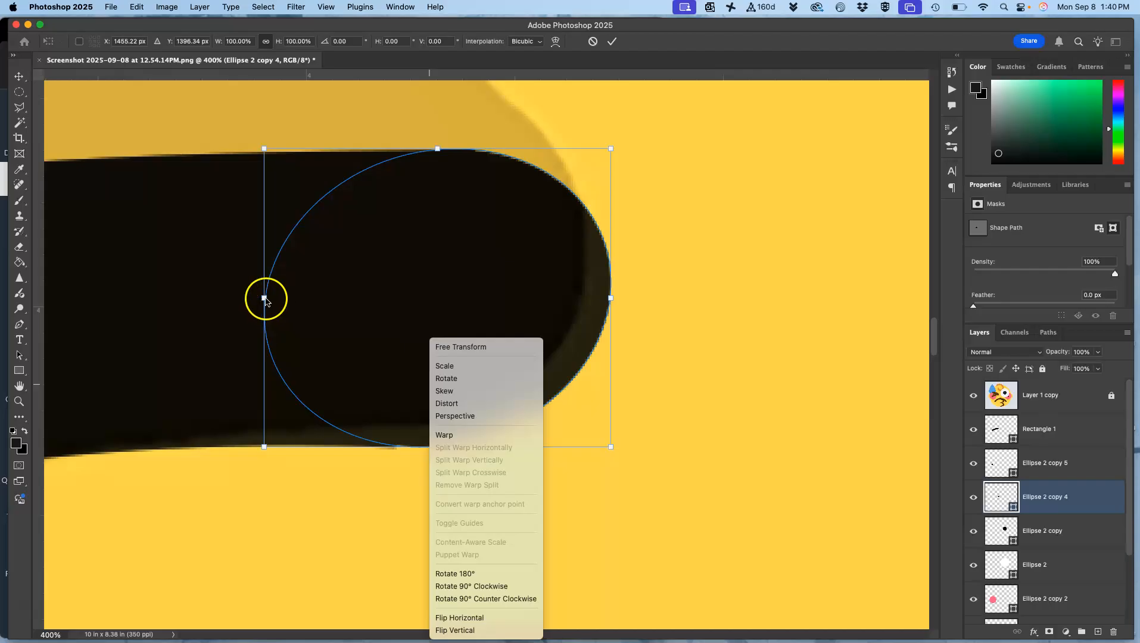
click(327, 339)
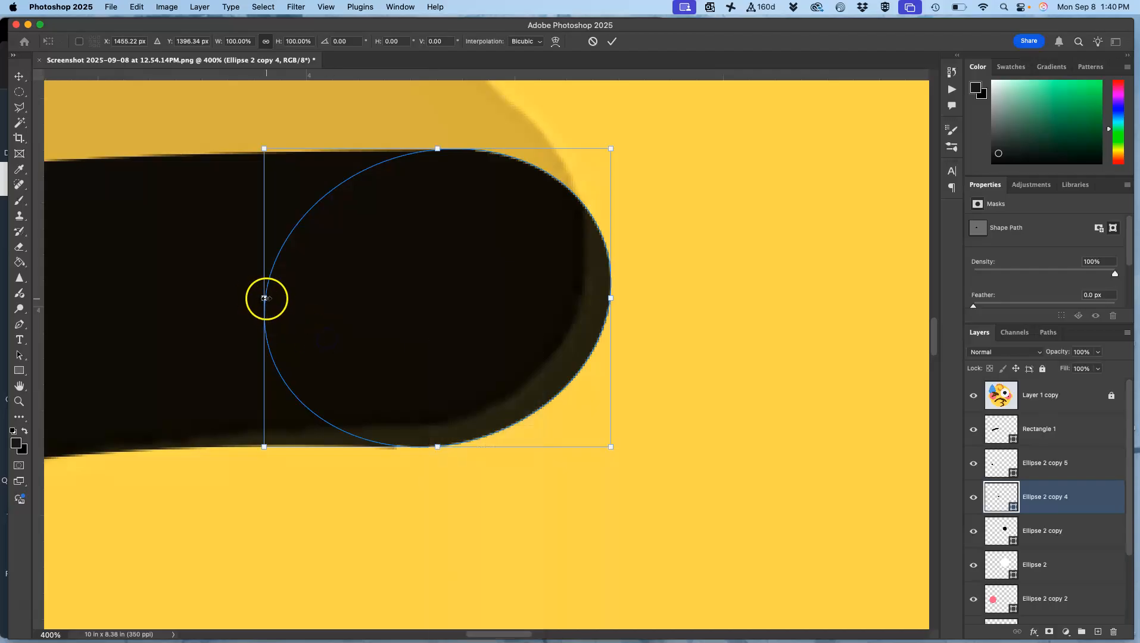
drag(263, 298, 240, 299)
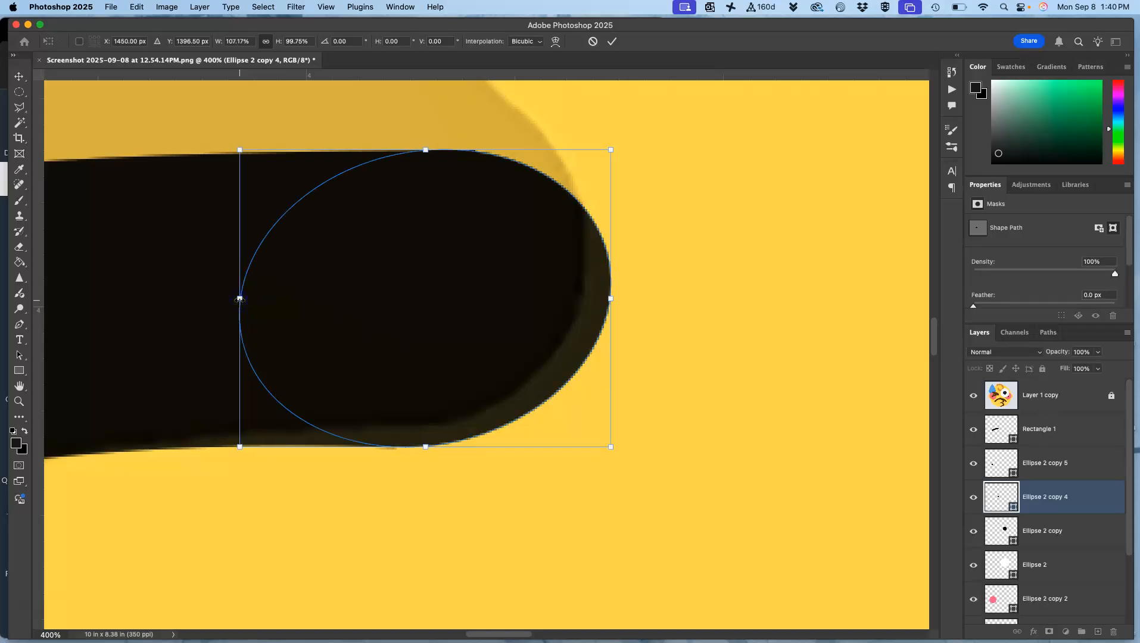
key(Return)
key(super+minus)
key(super+minus)
key(super+minus)
key(super+minus)
key(super+minus)
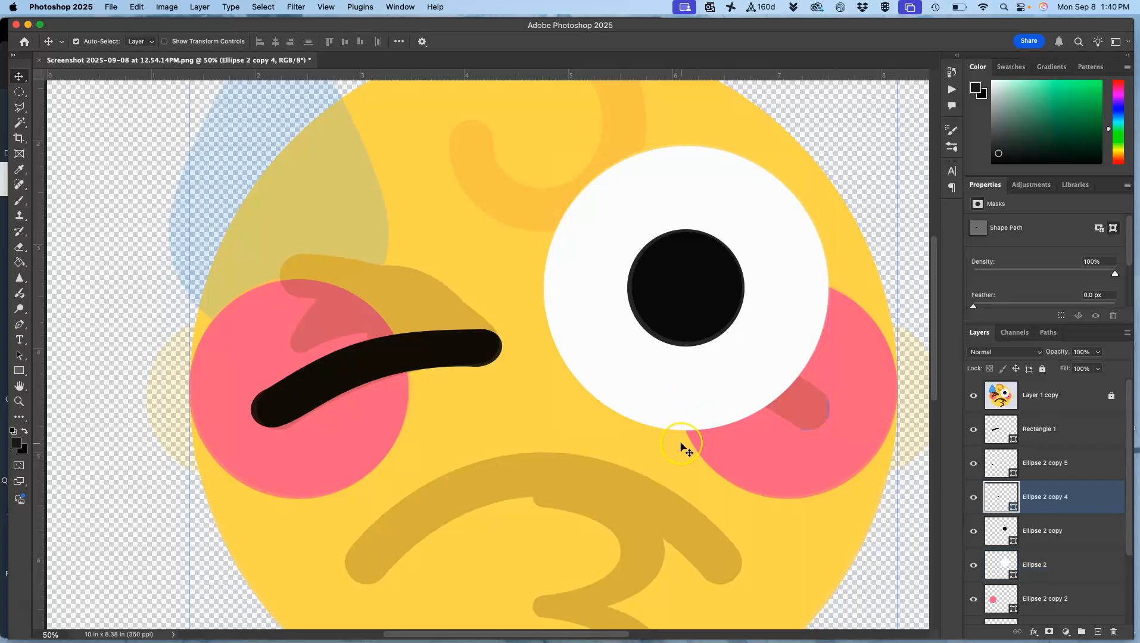
- Check which layers hold the outer cap and the curved bar by toggling their visibility
scroll(682, 445, down, 3)
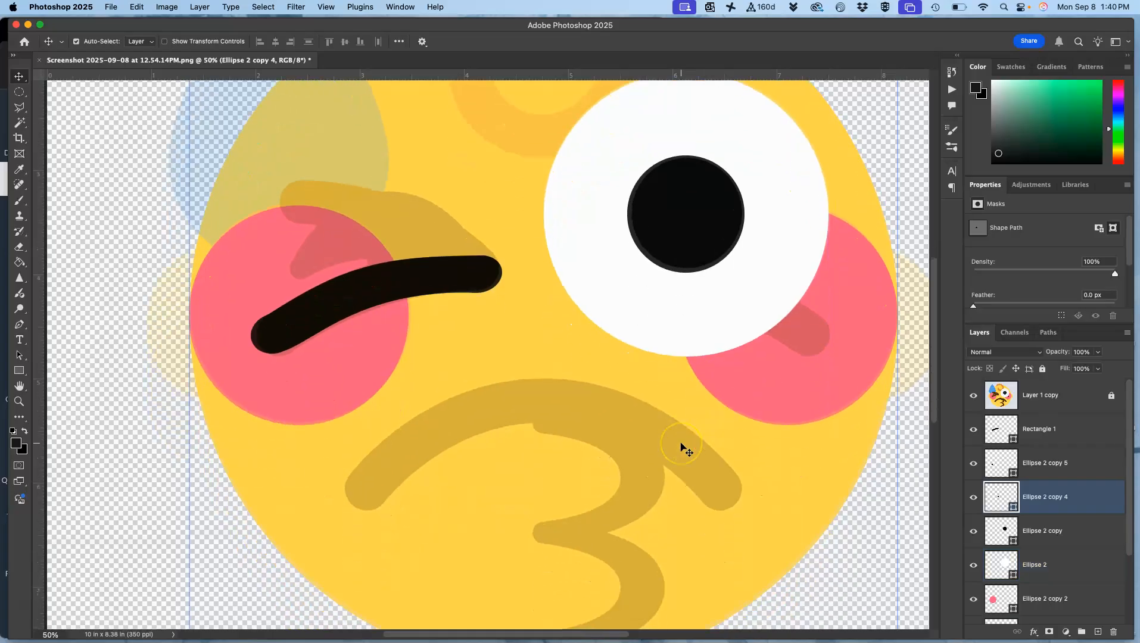
click(973, 468)
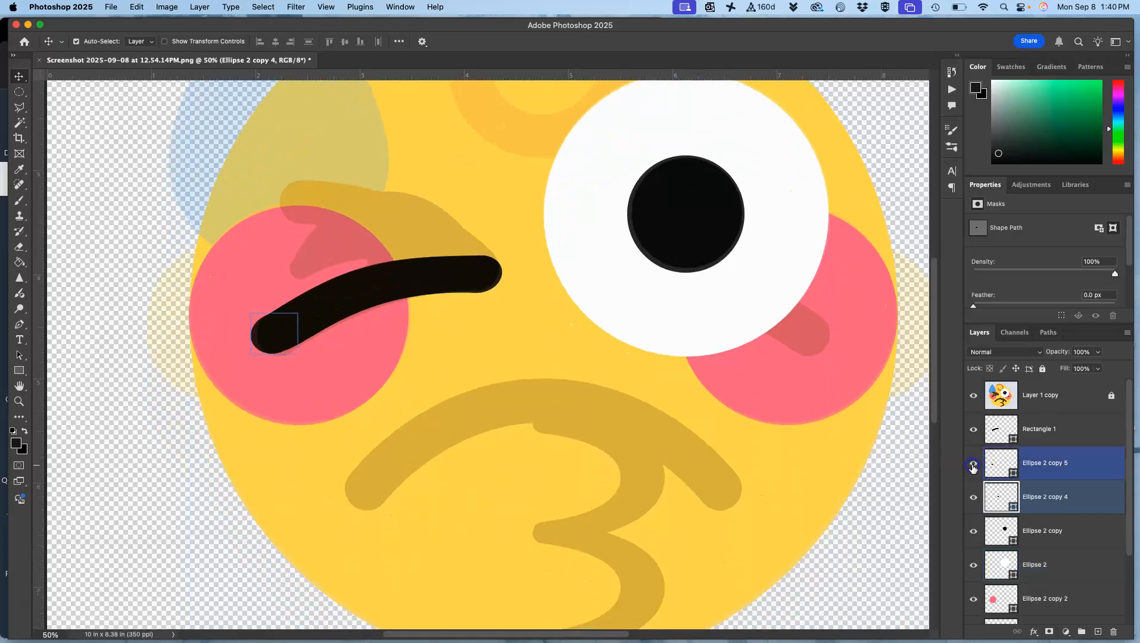
click(981, 435)
click(974, 429)
click(974, 430)
click(1002, 494)
- Draw a black rectangle about 706 × 159 px above the closed eye's lower stroke
click(1040, 429)
scroll(460, 343, up, 2)
scroll(466, 346, up, 1)
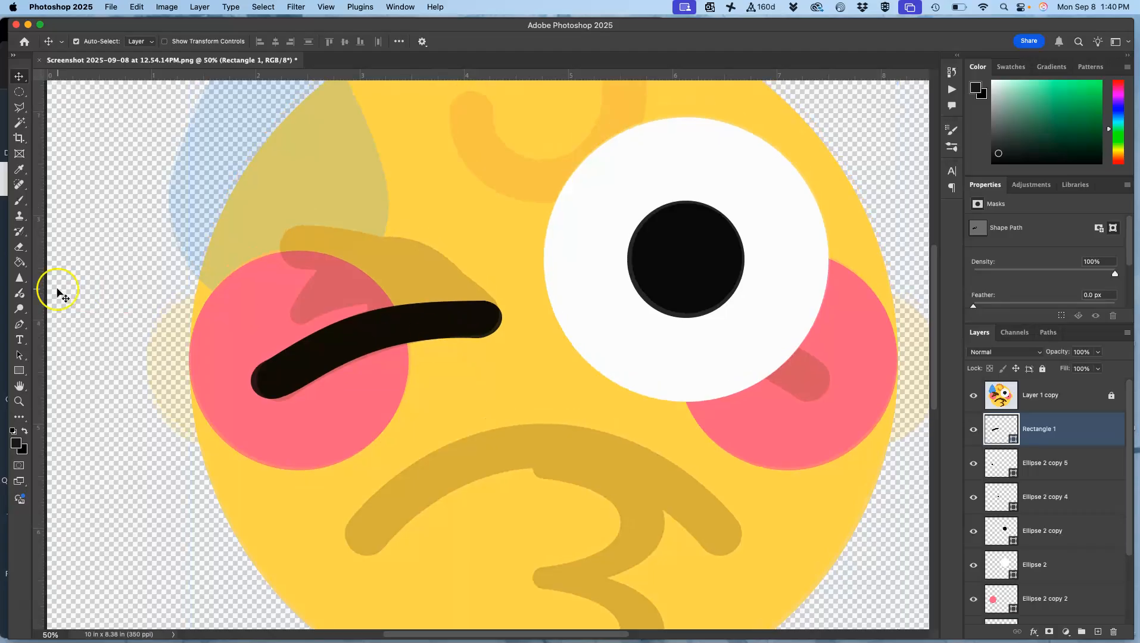
click(20, 371)
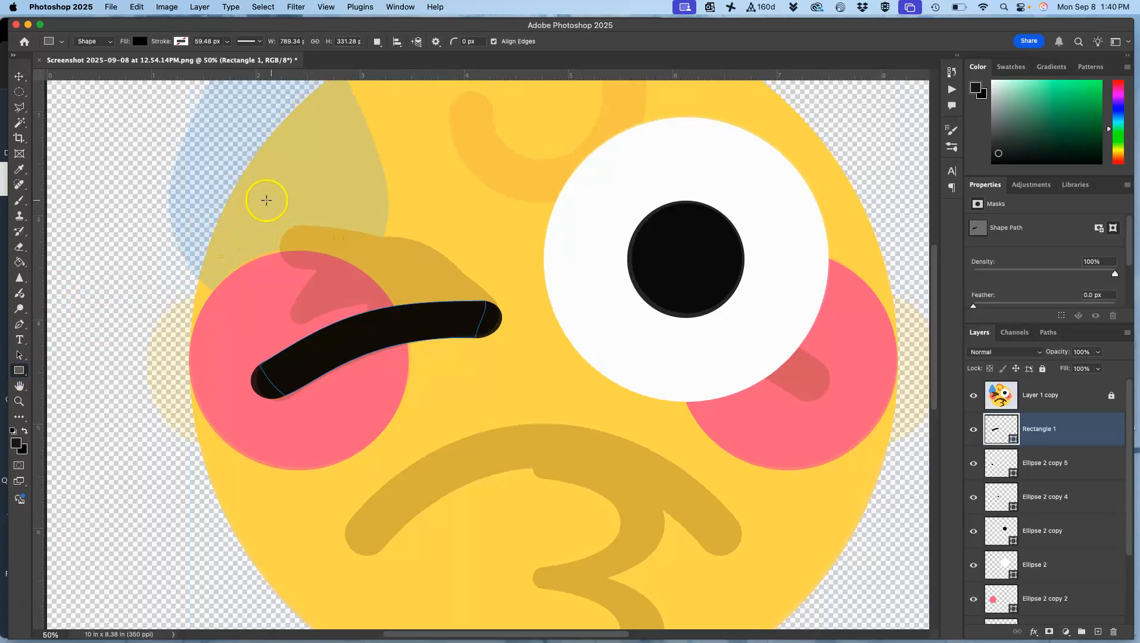
drag(360, 272, 477, 255)
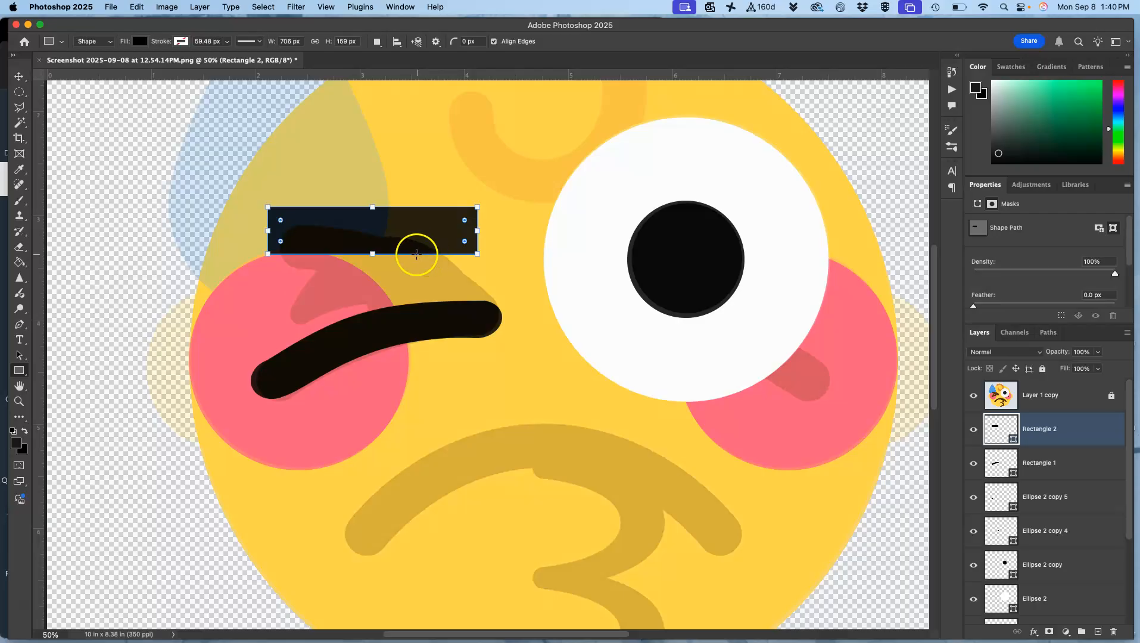
- Warp the new rectangle's long edges upward into a shallow arch and apply the transform
key(ctrl+t)
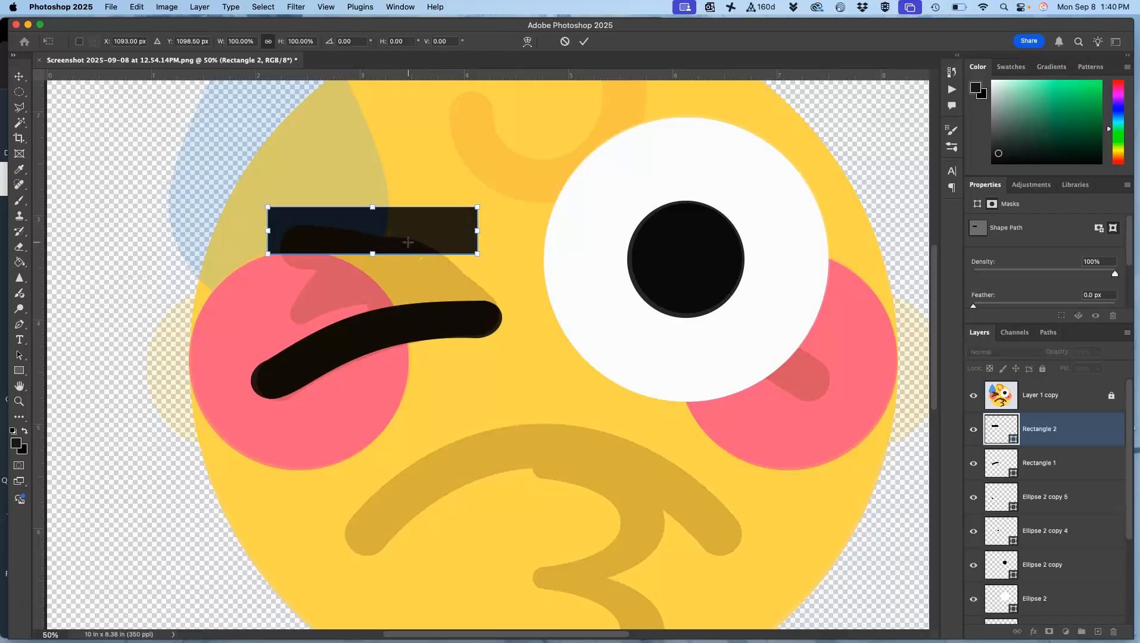
right_click(408, 240)
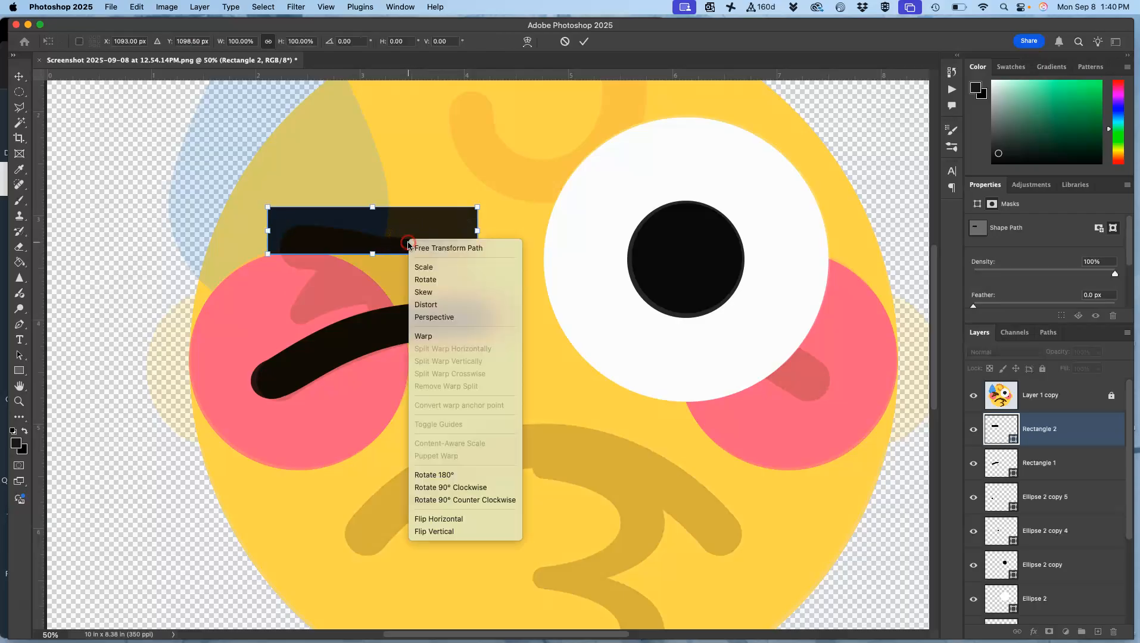
click(423, 336)
drag(370, 213, 371, 198)
drag(372, 249, 372, 232)
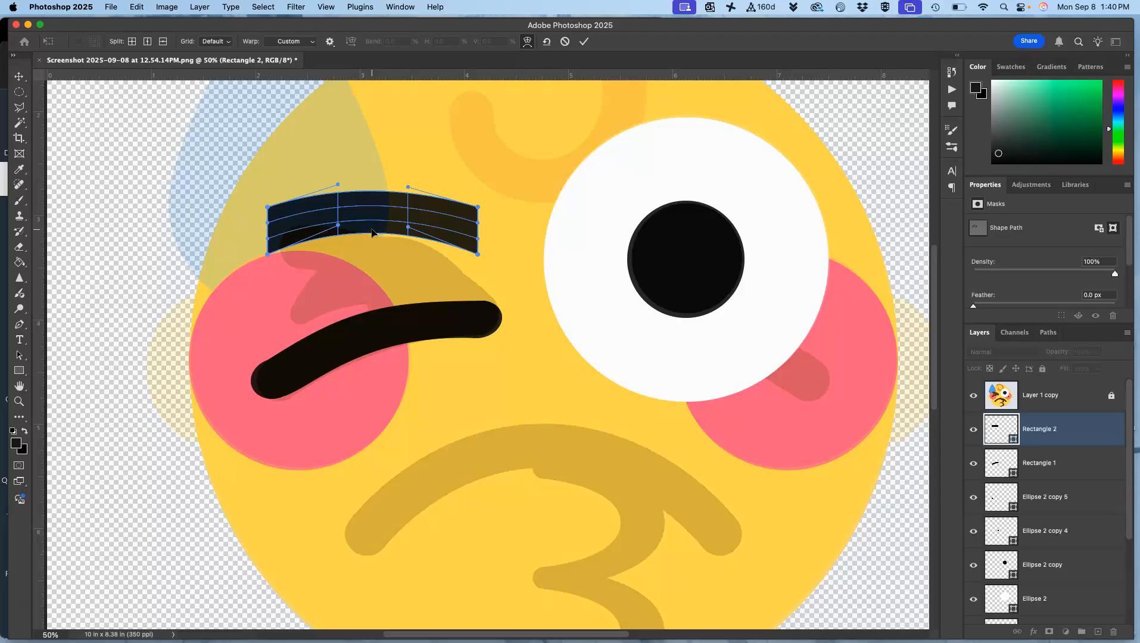
key(Return)
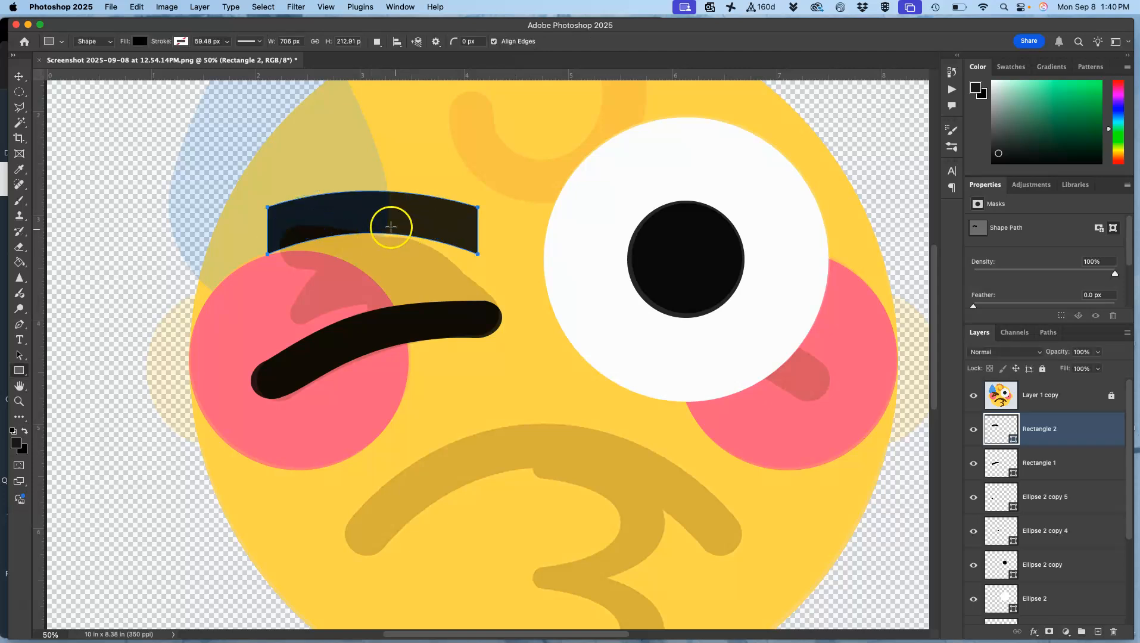
- Rotate the arched bar about 24°, place it over the faded upper stroke, and scale it to about 95% width and 84% height
key(super+t)
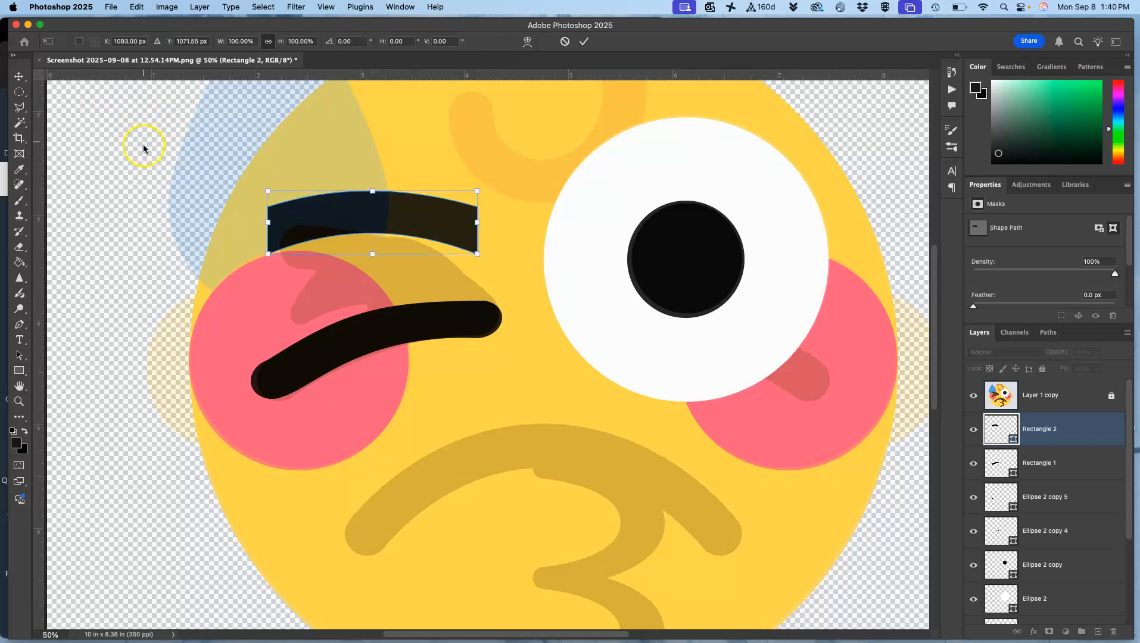
drag(490, 183, 467, 283)
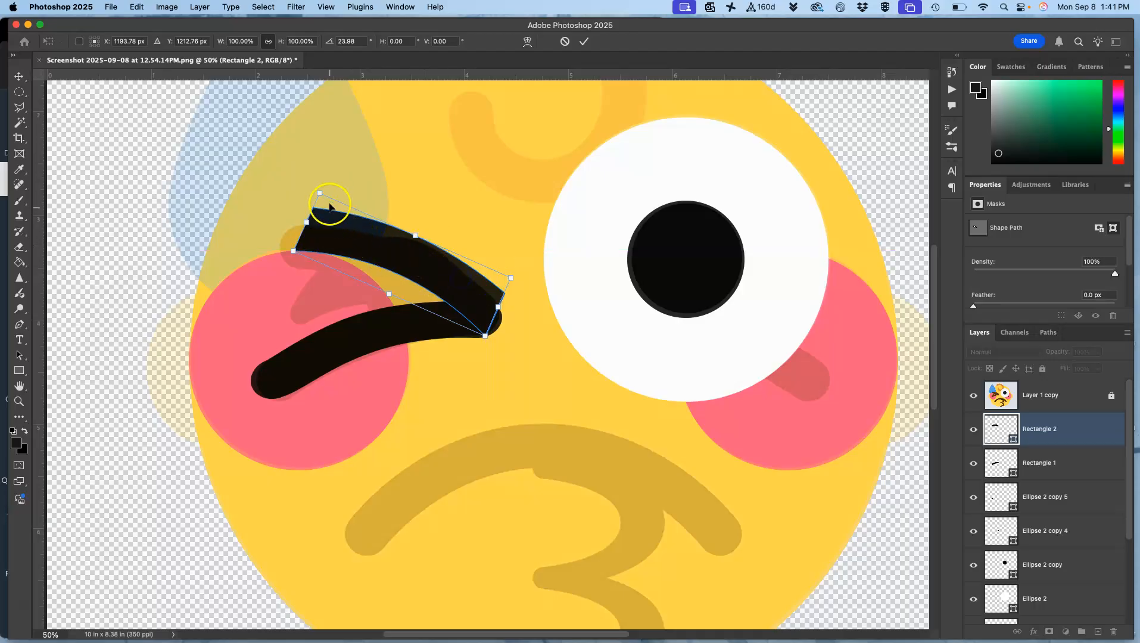
drag(319, 193, 296, 207)
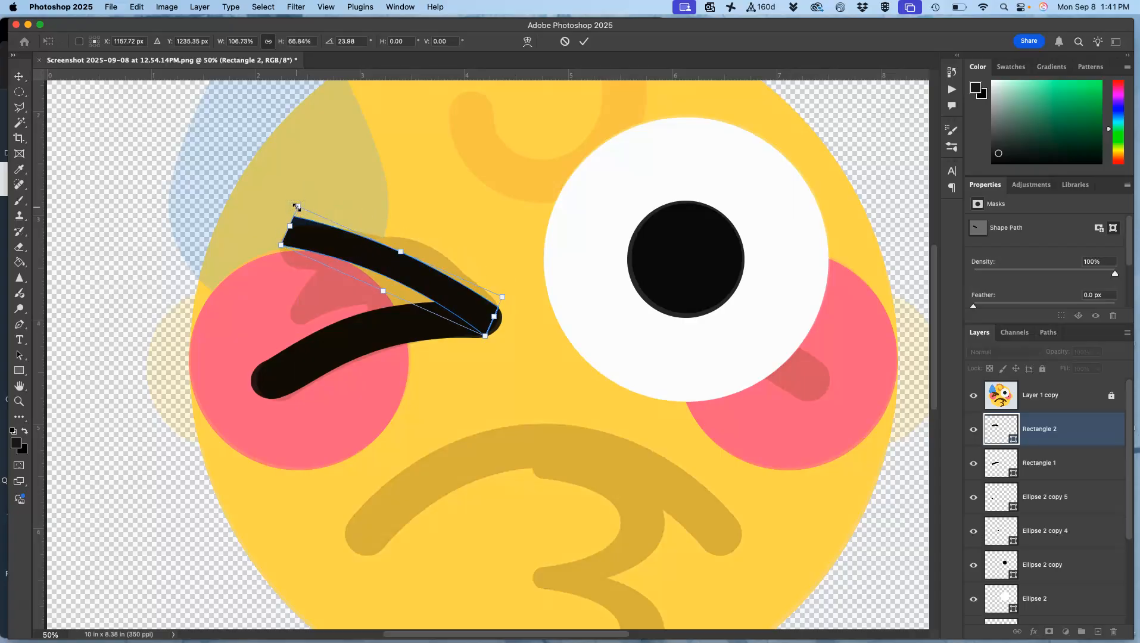
drag(299, 205, 324, 206)
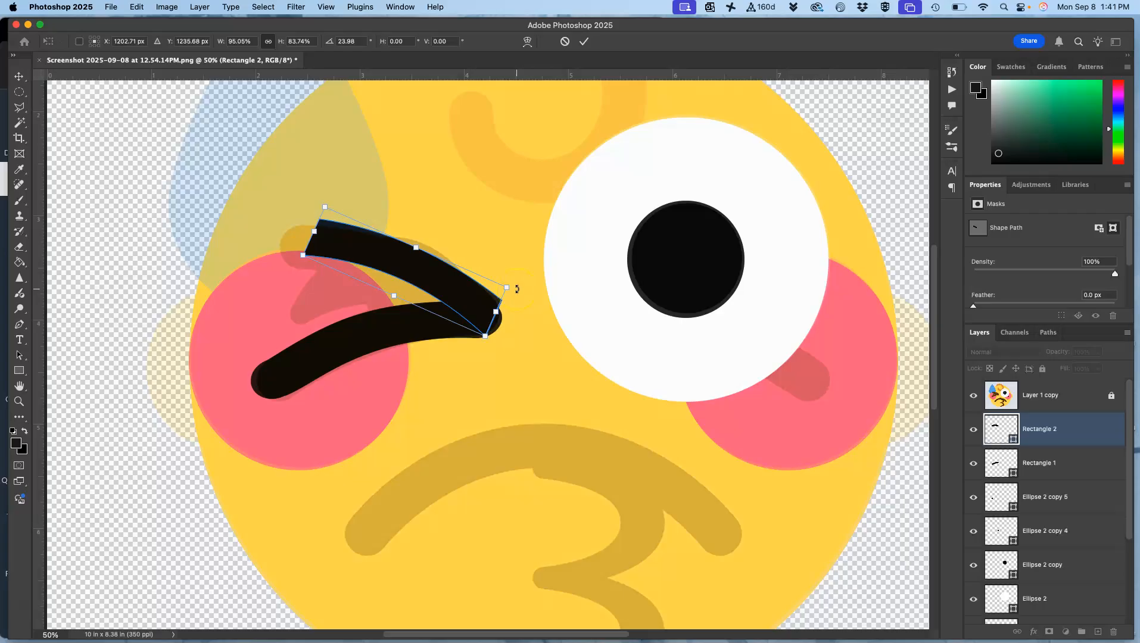
- Warp the upper bar's inner end to follow the lower stroke's rounded cap, and apply the transform
key(super+plus)
key(super+plus)
scroll(516, 290, up, 4)
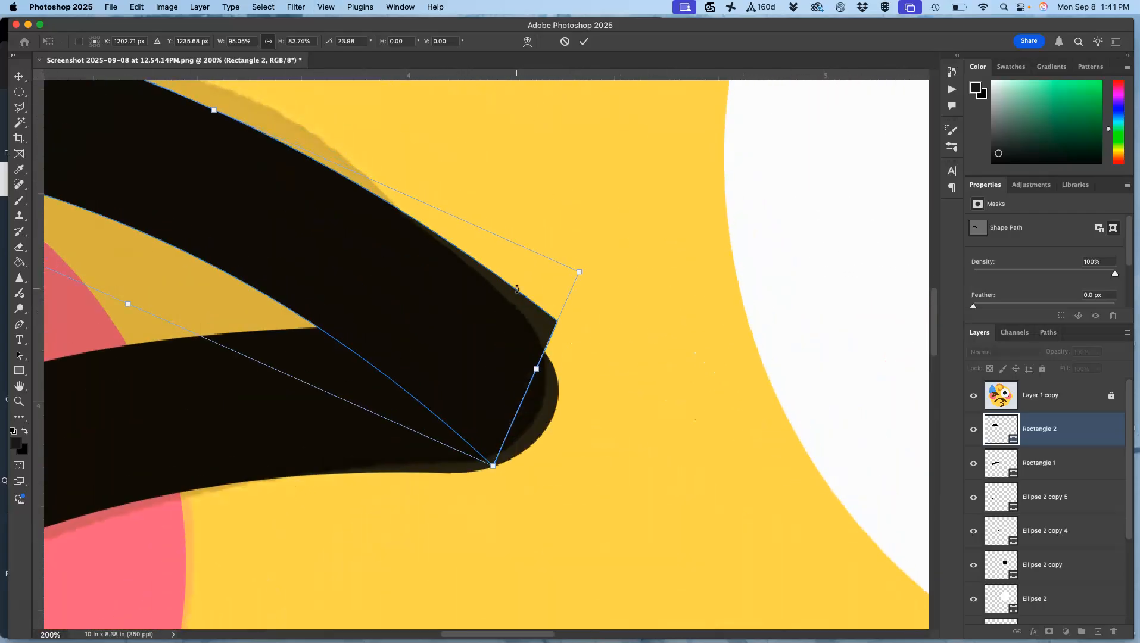
right_click(451, 294)
click(464, 381)
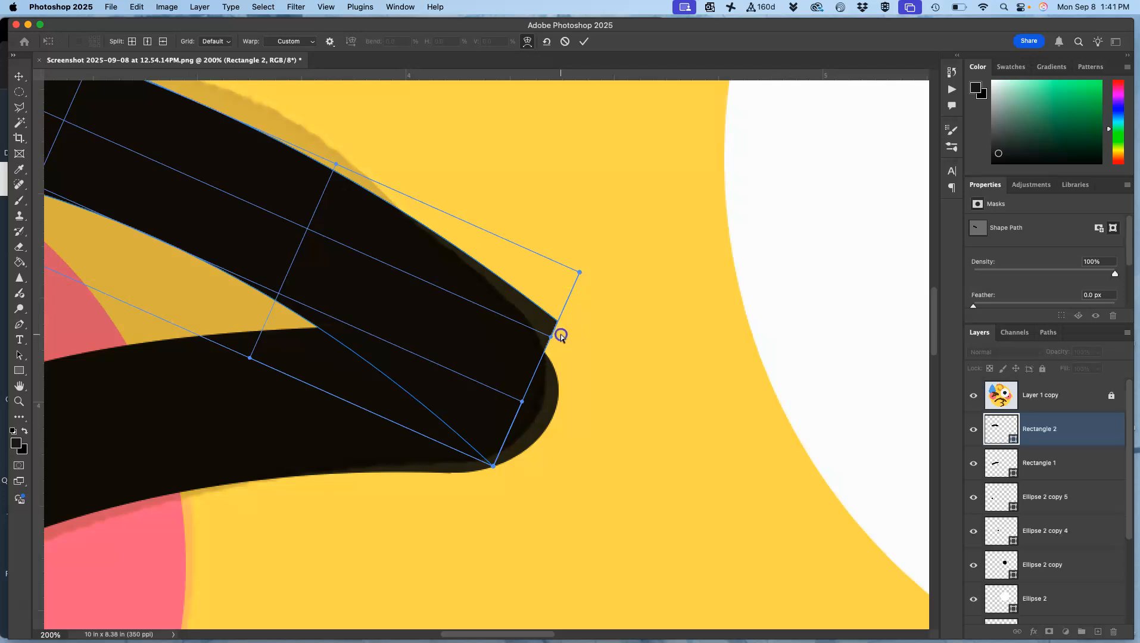
drag(550, 337, 531, 423)
scroll(501, 390, left, 15)
scroll(501, 390, up, 4)
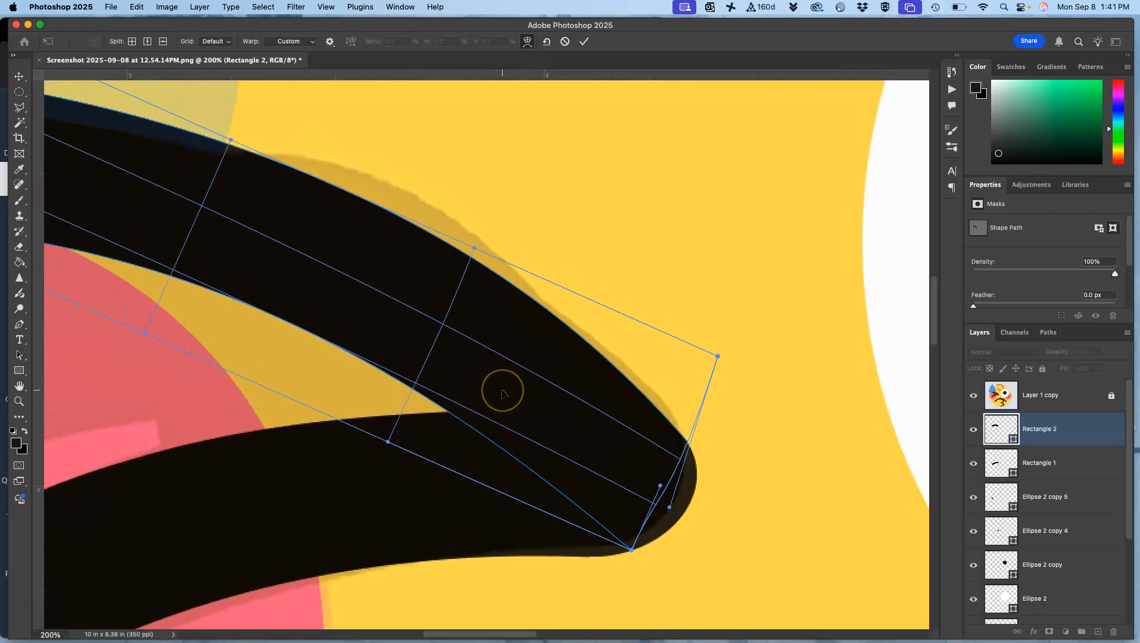
key(Return)
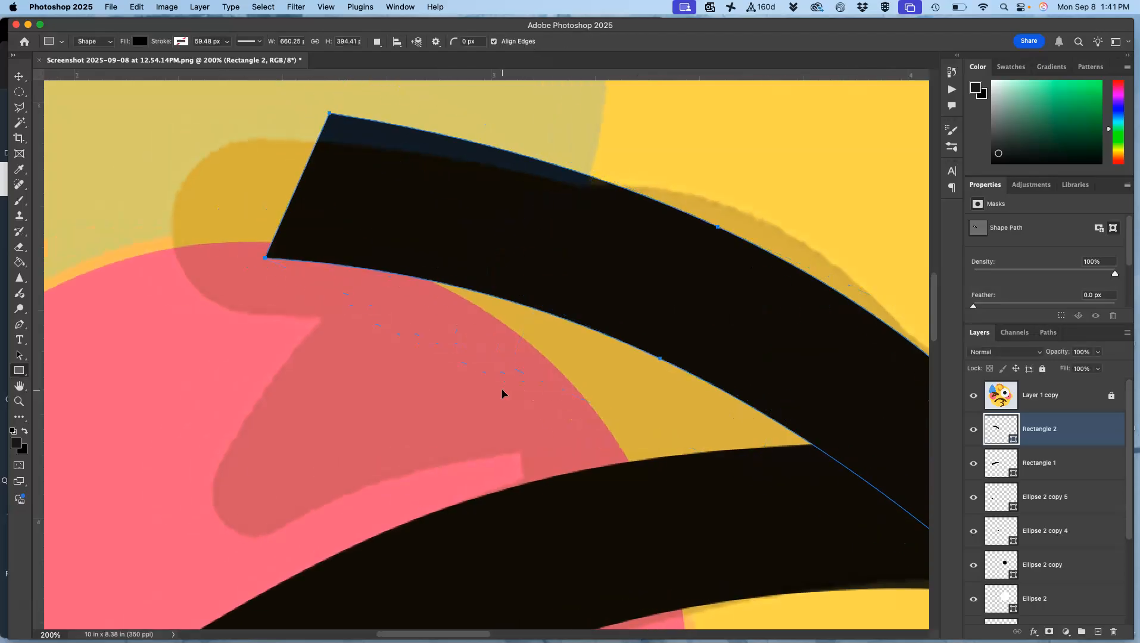
- Draw a black ellipse about 138 × 132 px and move it onto the upper bar's square outer end
scroll(502, 390, up, 1)
scroll(502, 390, right, 1)
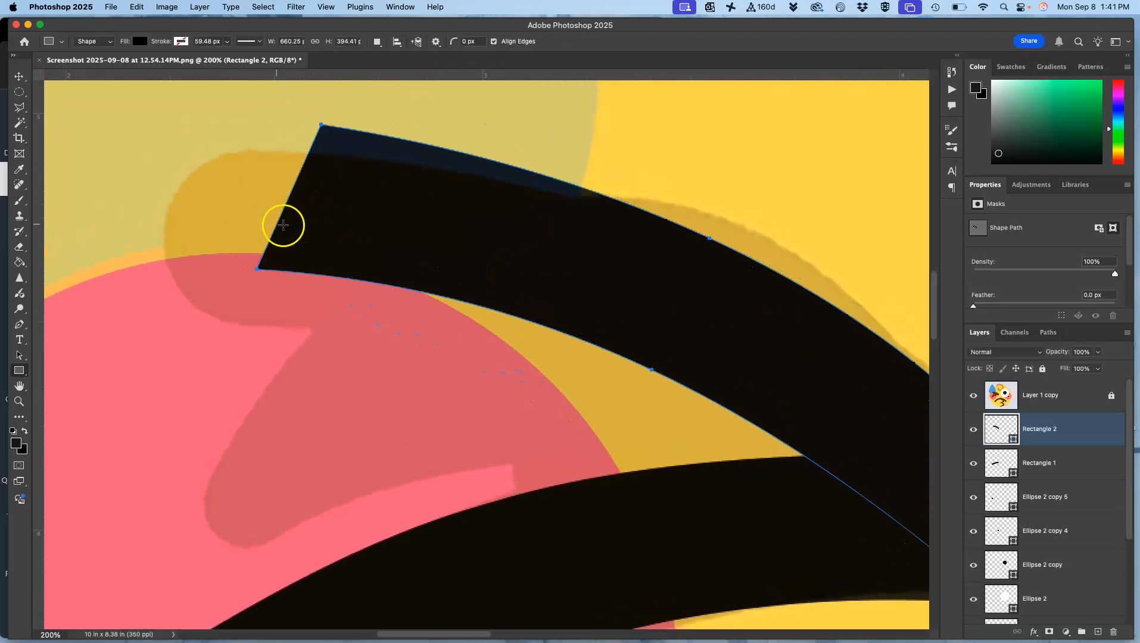
scroll(324, 222, right, 1)
scroll(324, 222, down, 5)
scroll(324, 221, right, 2)
scroll(324, 221, up, 5)
scroll(324, 221, left, 4)
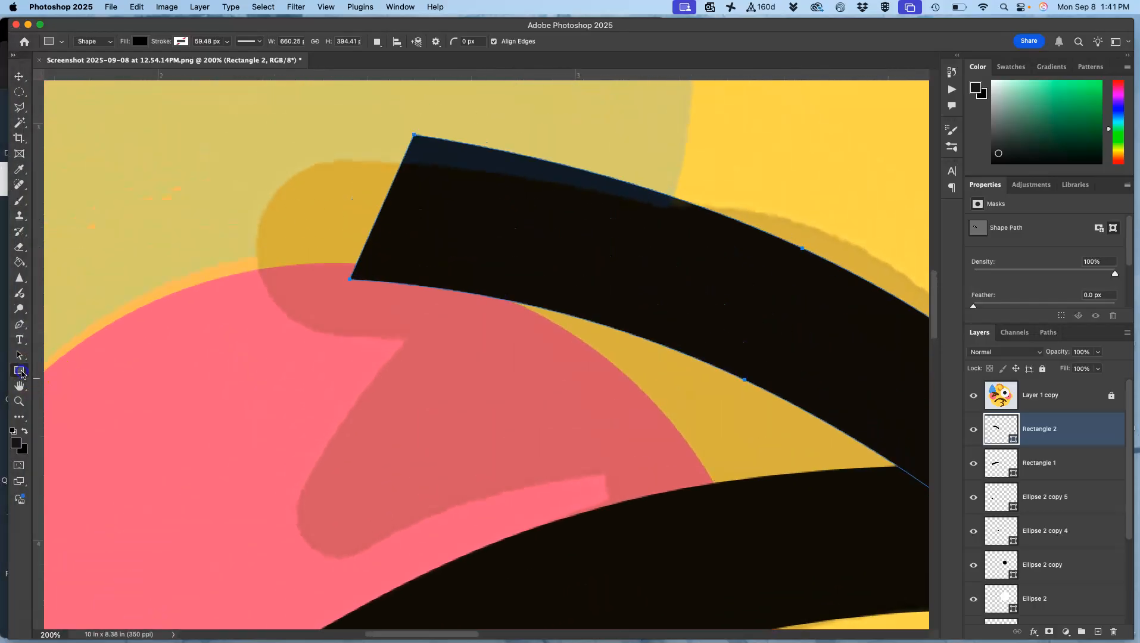
right_click(21, 373)
click(50, 381)
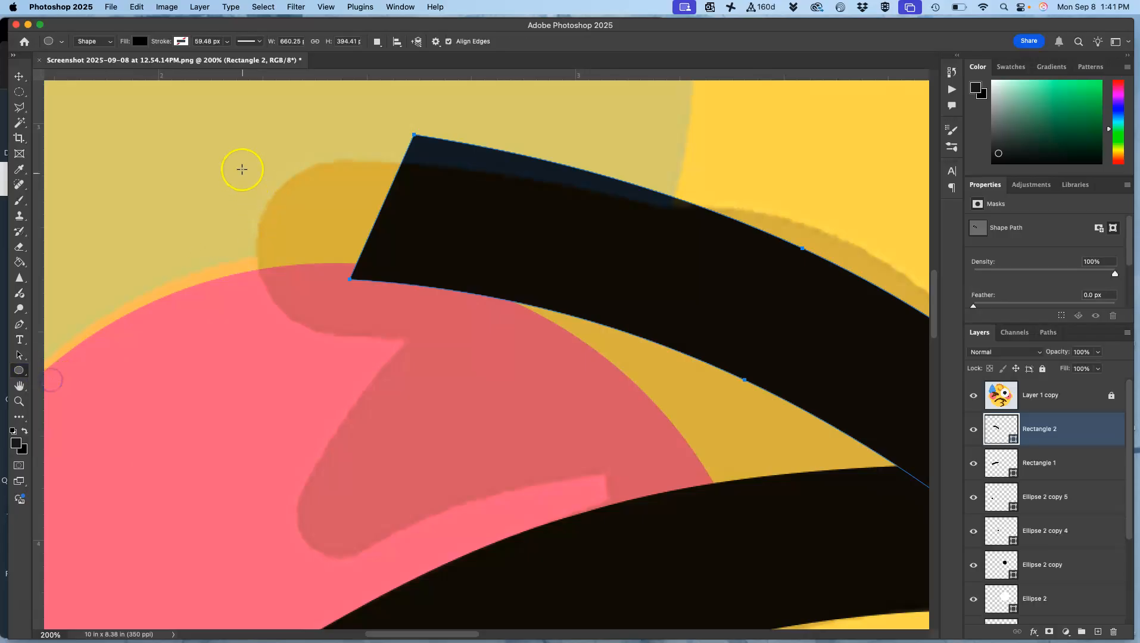
drag(260, 152, 423, 309)
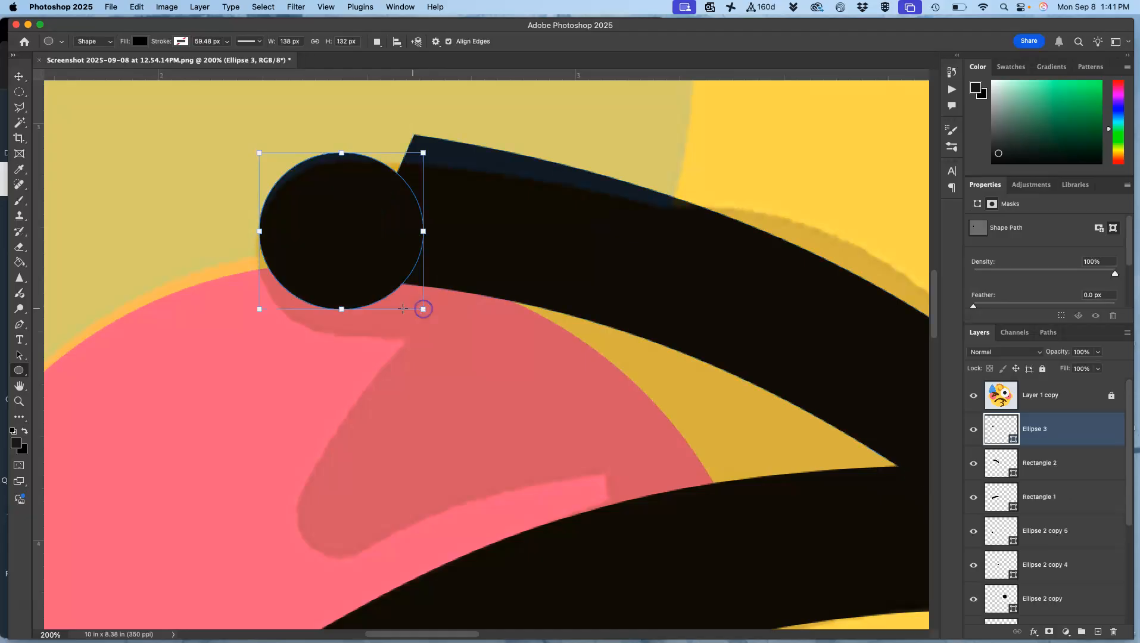
click(19, 77)
drag(309, 192, 375, 177)
- Stretch the ellipse to about 132% width and 97% height so it rounds the upper bar's outer end, and apply the transform
key(super+t)
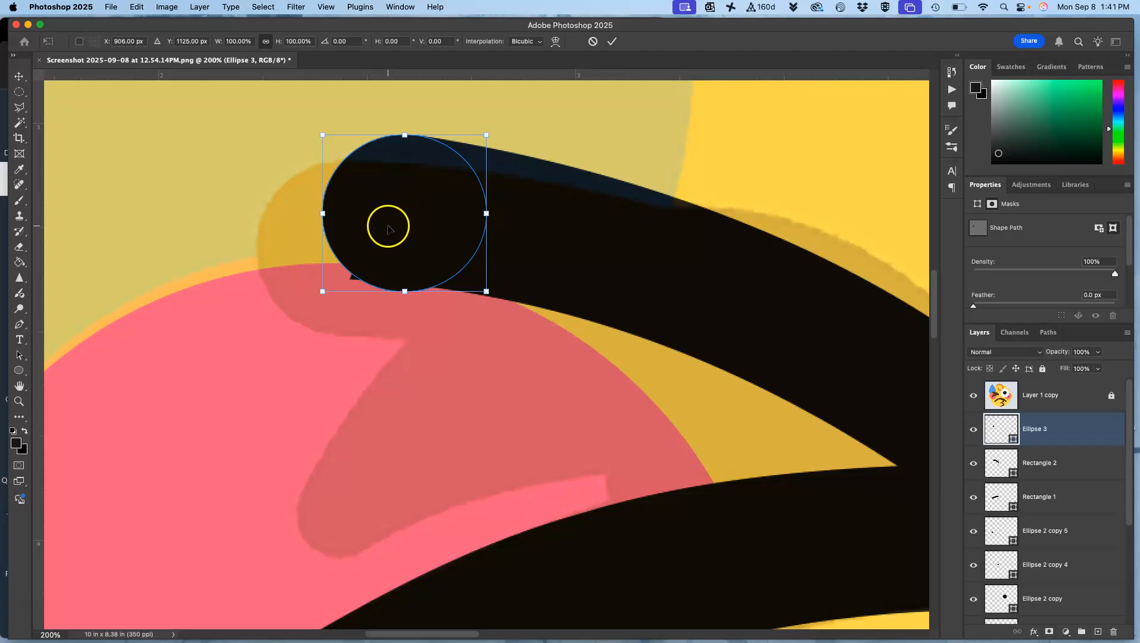
right_click(388, 224)
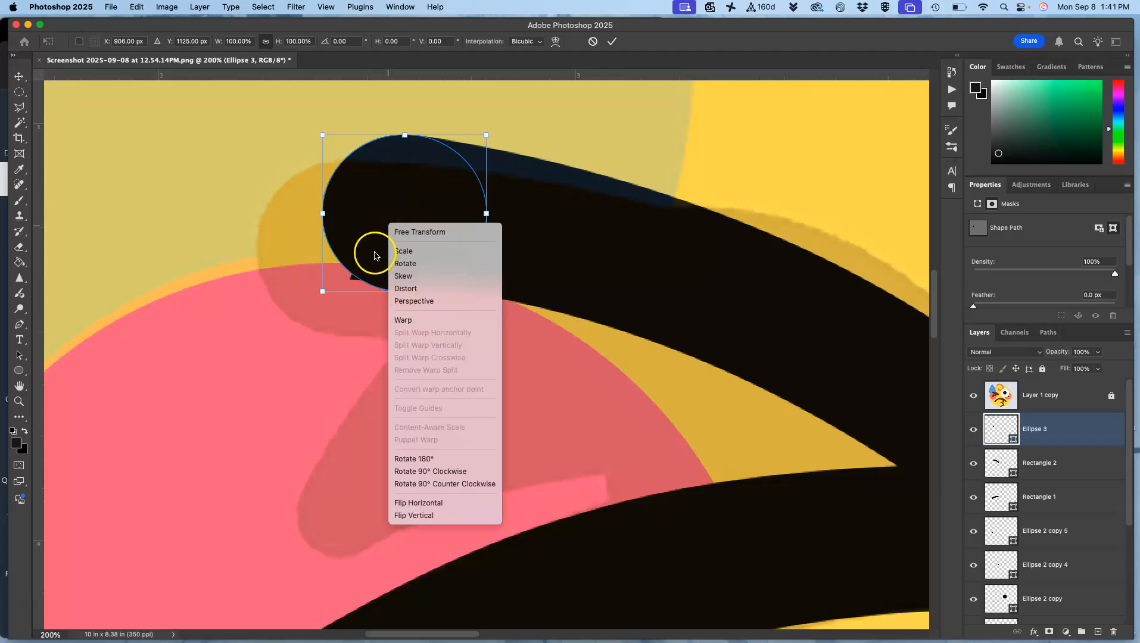
click(374, 255)
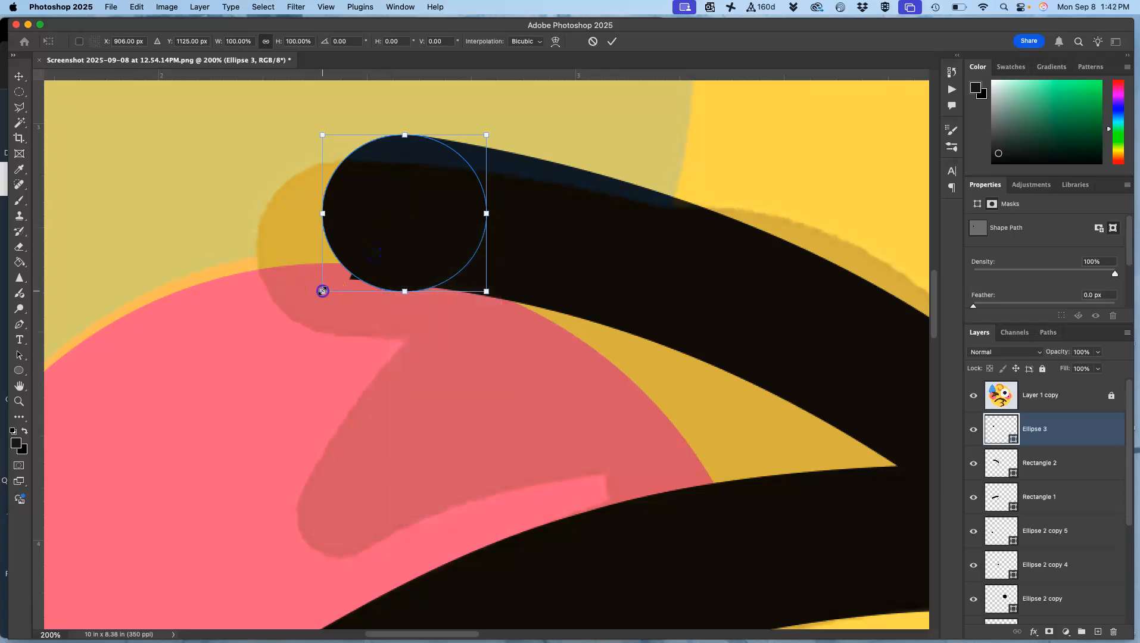
drag(322, 291, 284, 284)
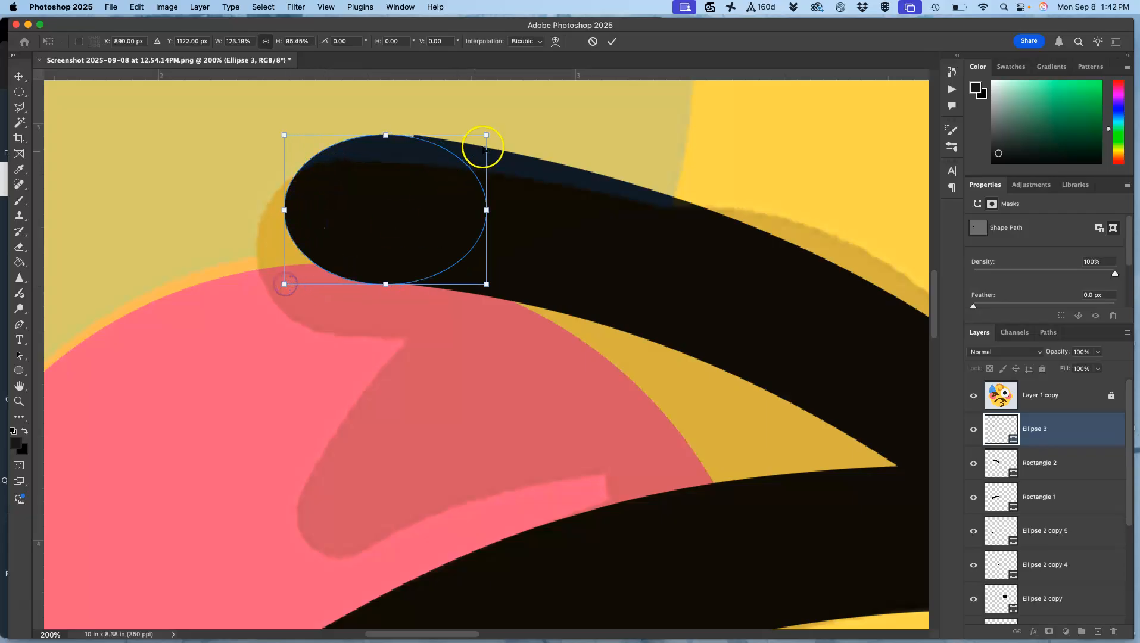
drag(487, 137, 498, 133)
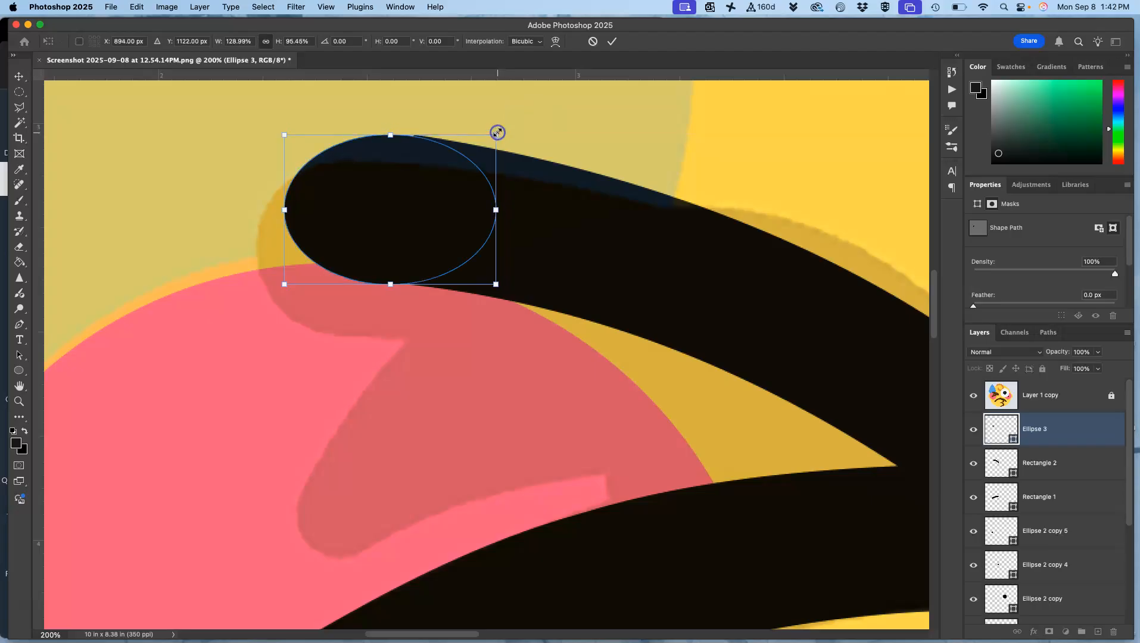
key(super+equal)
key(super+equal)
key(super+equal)
scroll(497, 132, up, 10)
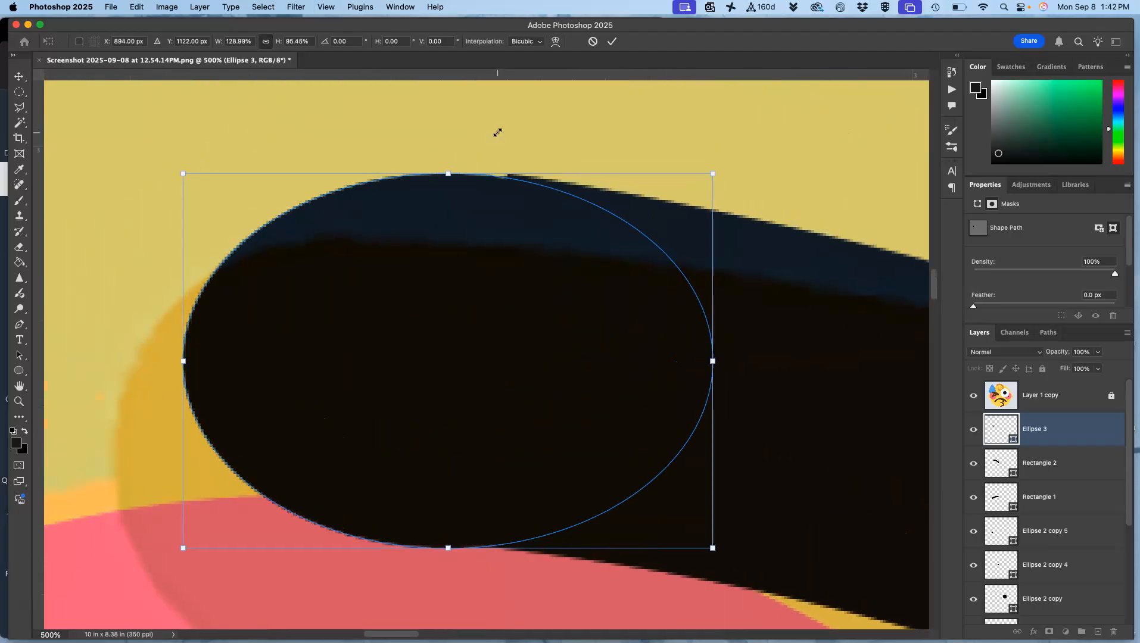
drag(713, 178, 724, 172)
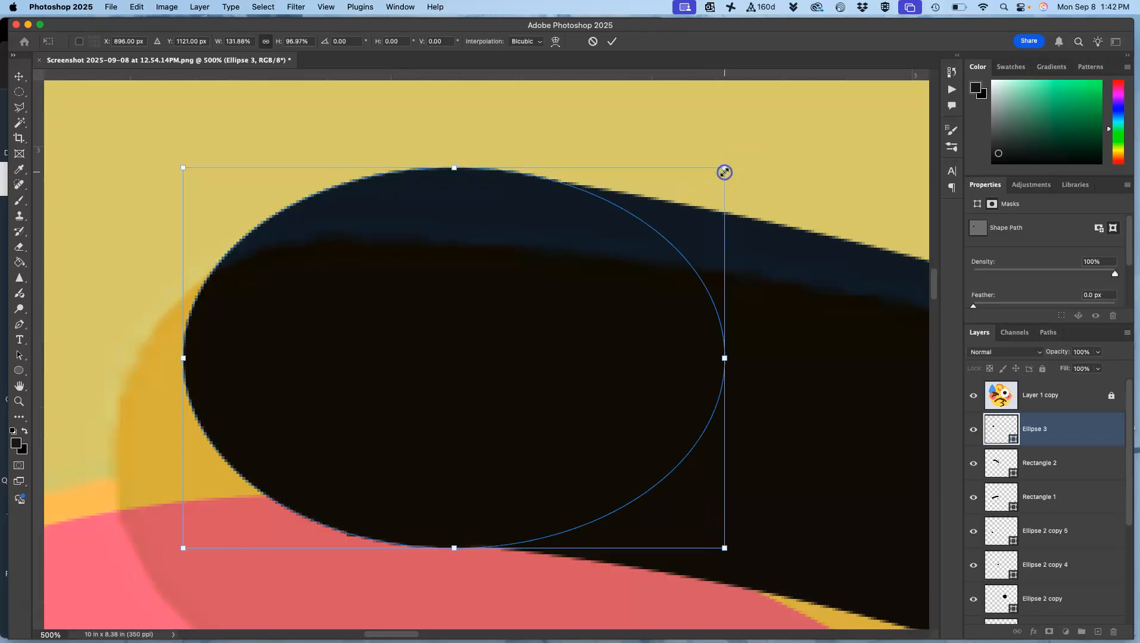
double_click(667, 306)
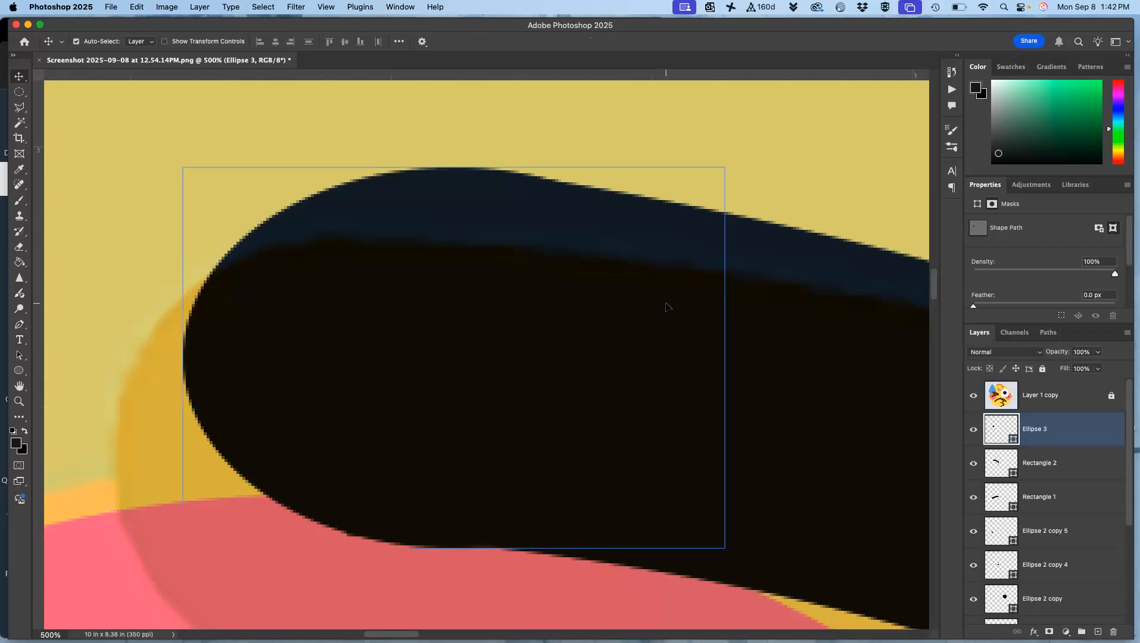
- Check which layers make up the closed eye by toggling the visibility of its bars and end caps
click(749, 388)
scroll(748, 389, down, 10)
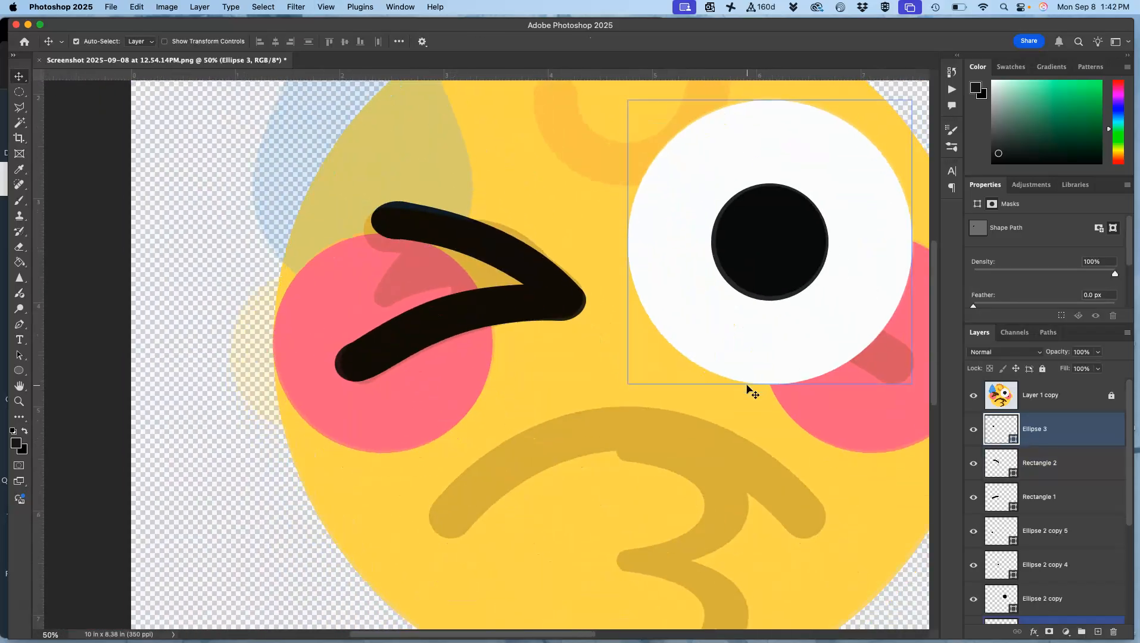
click(663, 417)
click(408, 389)
click(541, 314)
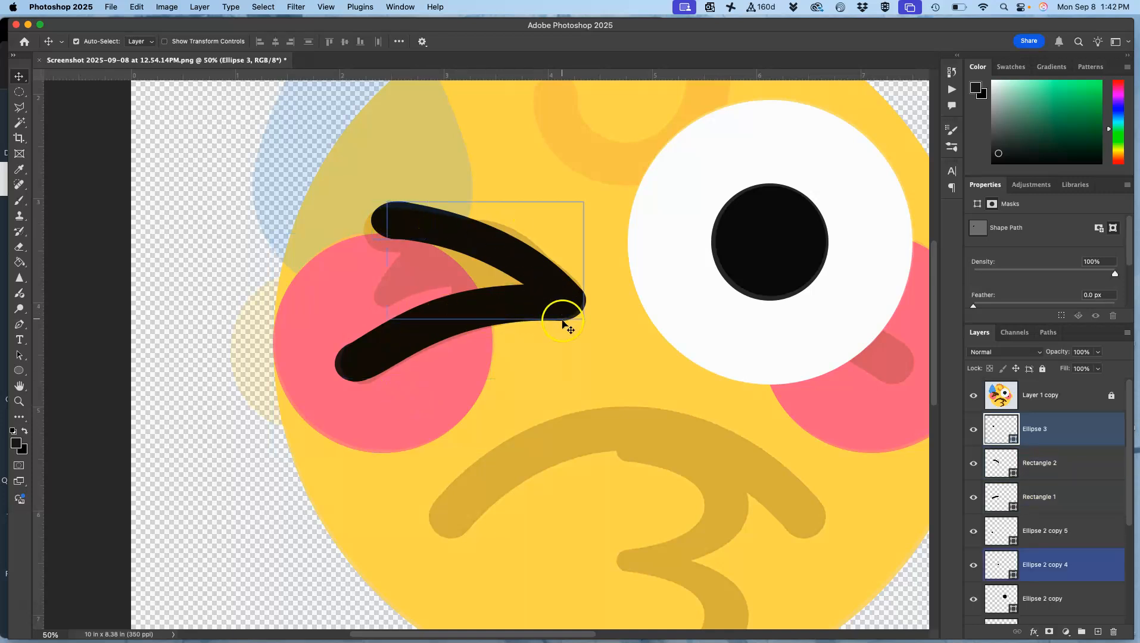
click(973, 429)
click(974, 463)
click(974, 497)
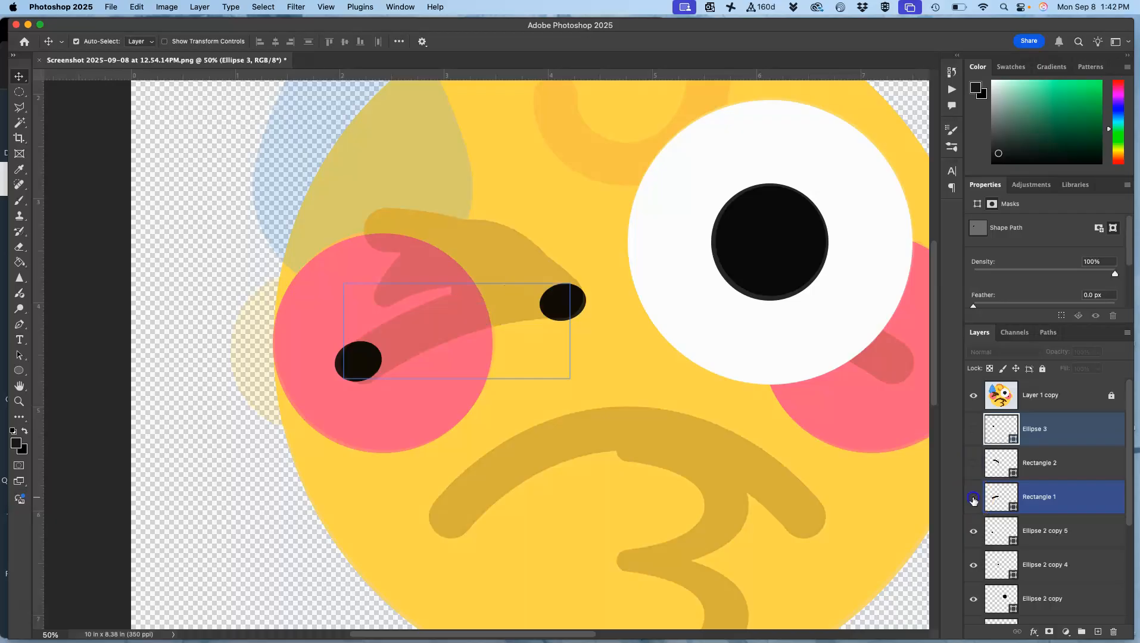
click(973, 532)
click(972, 565)
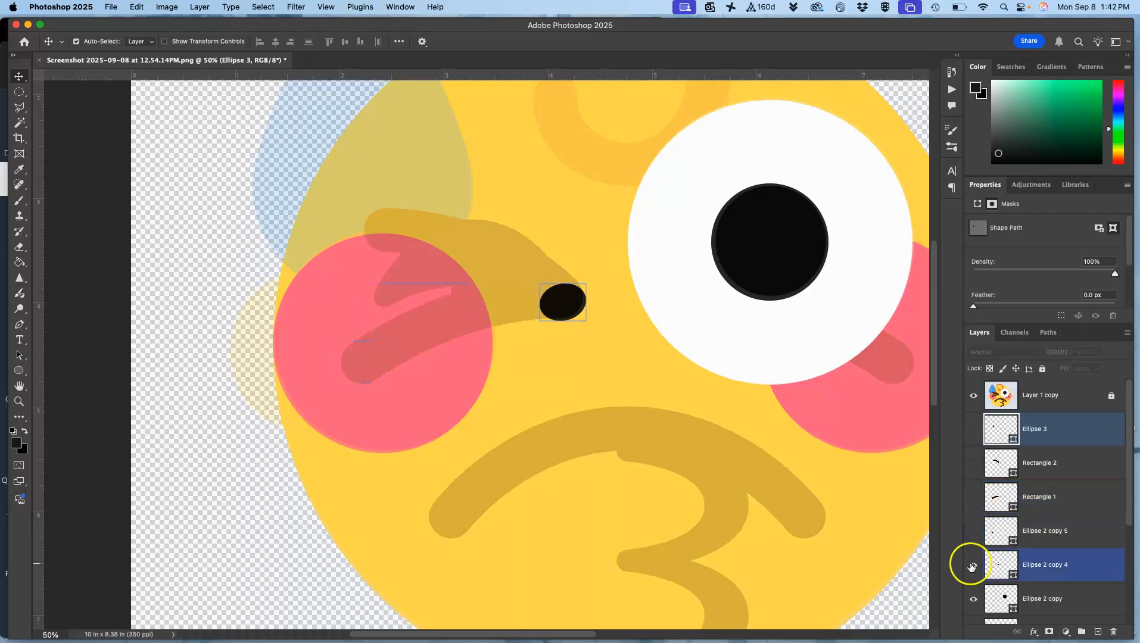
click(973, 565)
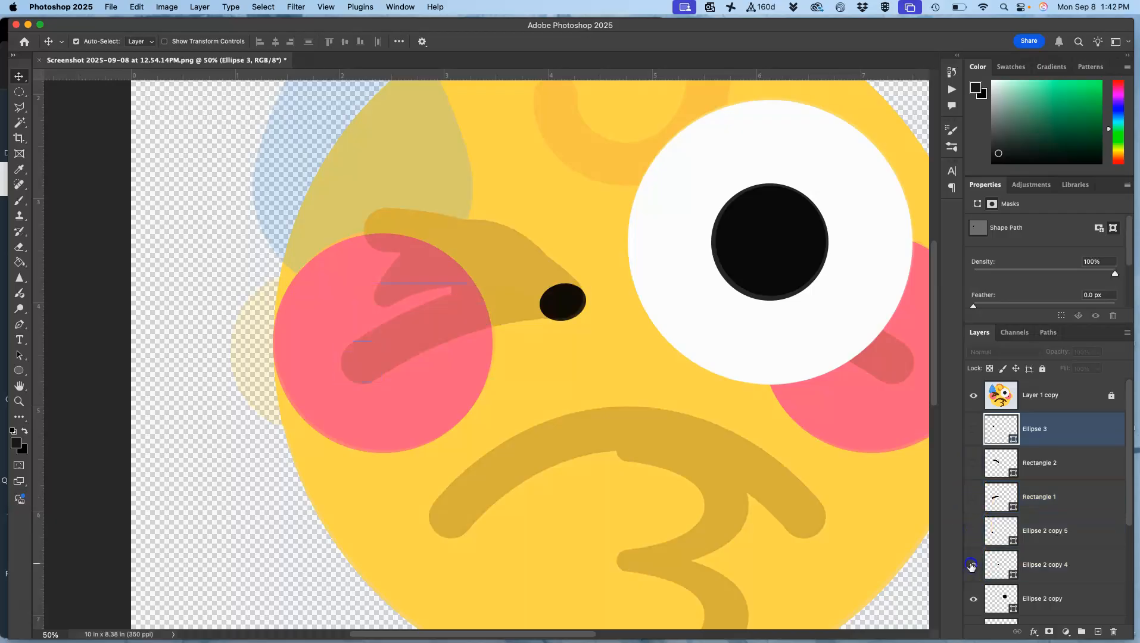
click(973, 531)
click(974, 501)
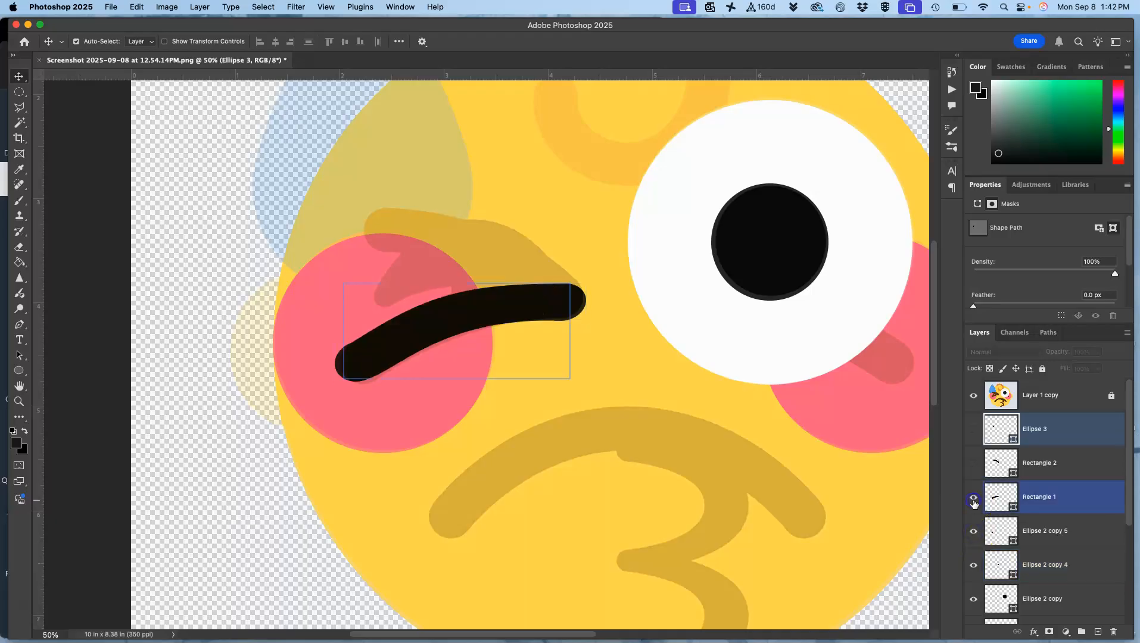
click(974, 465)
click(973, 434)
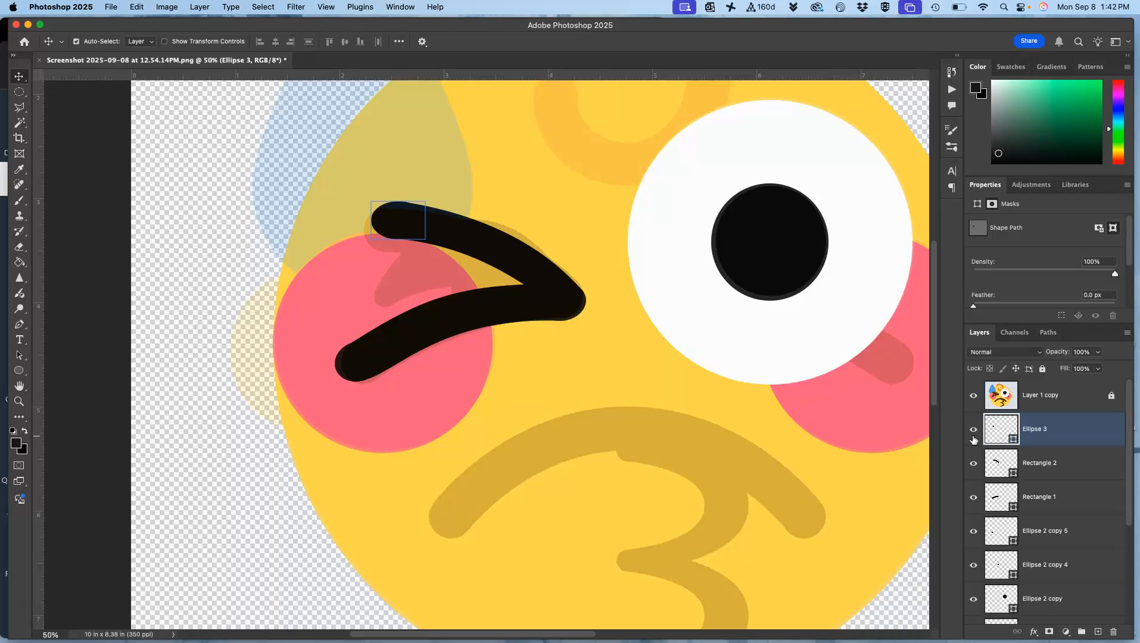
- Group Ellipse 3, Rectangle 2, Rectangle 1, Ellipse 2 copy 5 and Ellipse 2 copy 4, and name the group Wink
click(1080, 439)
super+click(1074, 435)
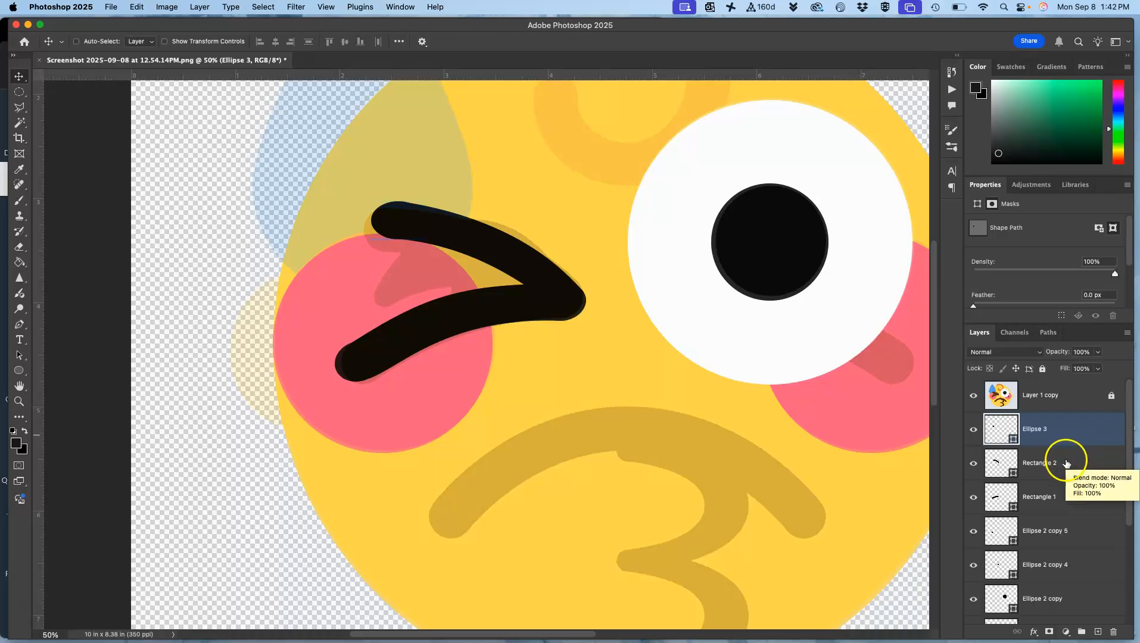
super+click(1069, 463)
super+click(1075, 501)
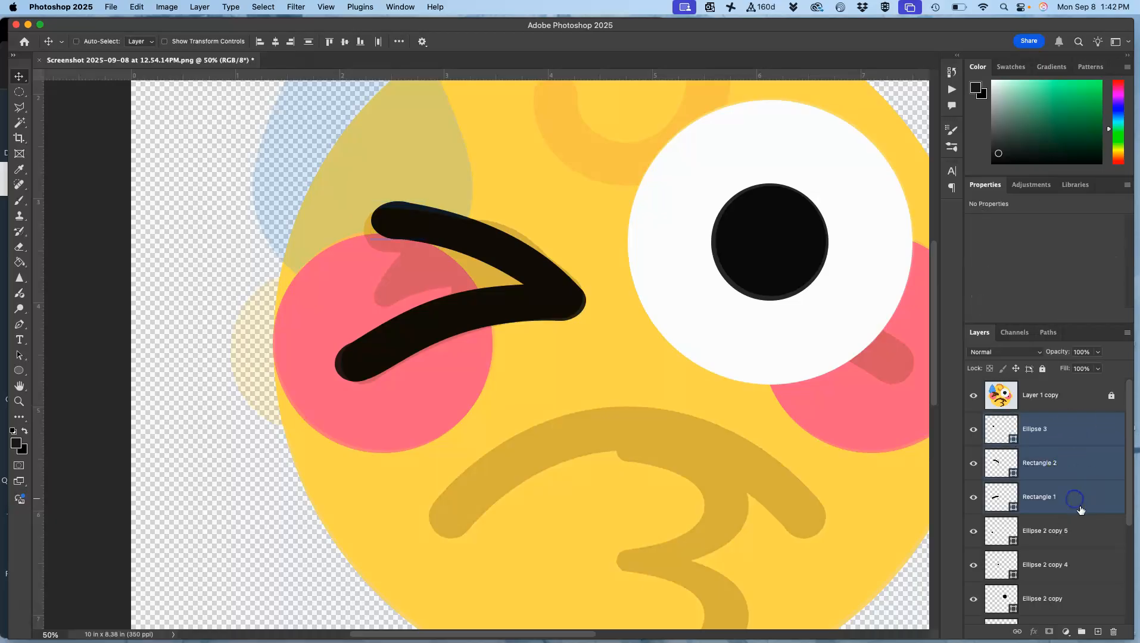
super+click(1081, 530)
super+click(1081, 566)
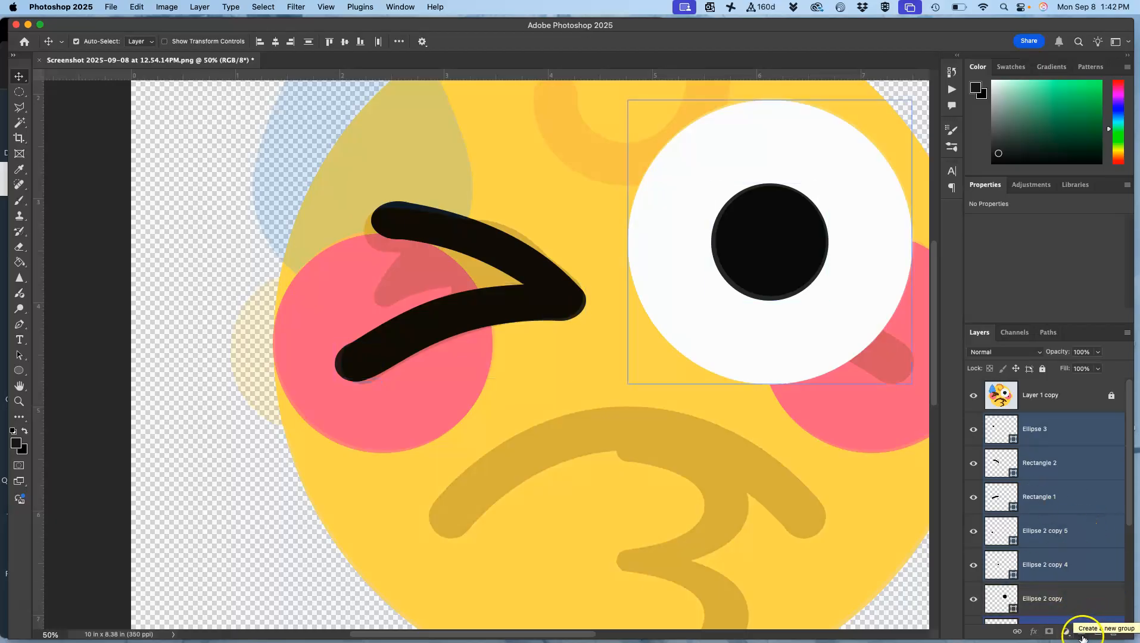
click(1083, 636)
click(1038, 402)
click(1006, 421)
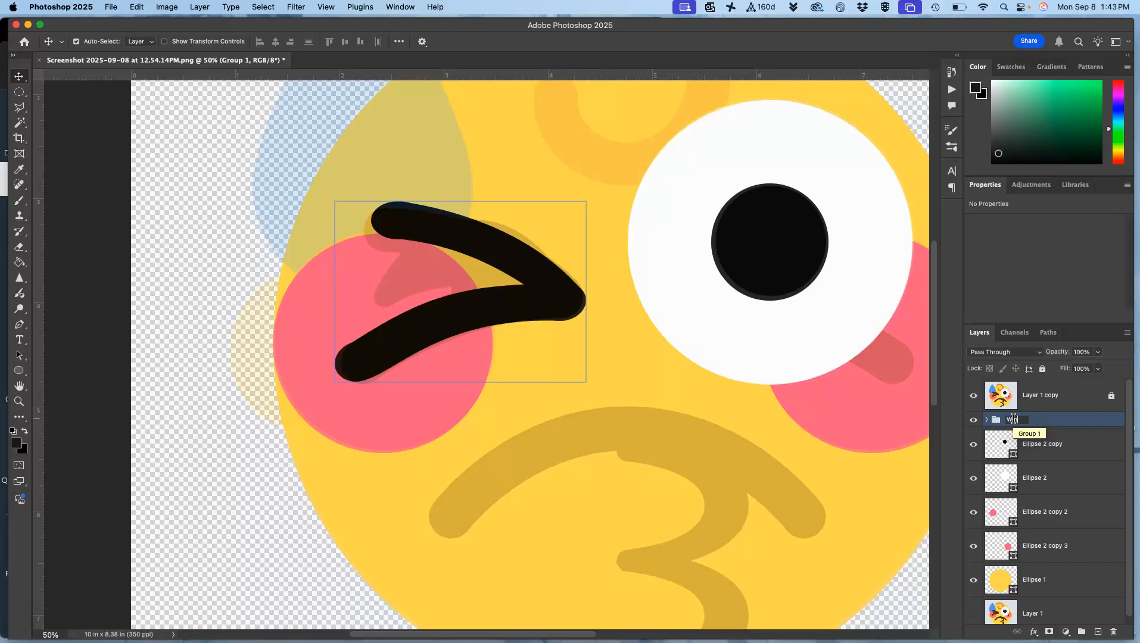
key(Return)
- Turn off Auto-Select and shift the whole Wink group slightly toward the open eye
click(764, 343)
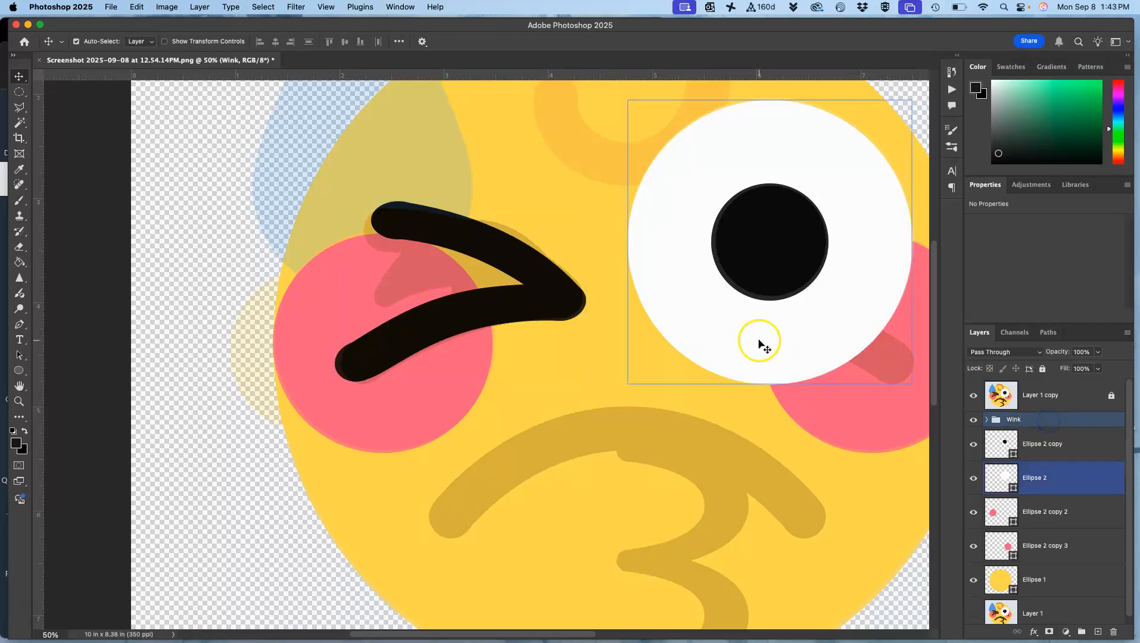
click(622, 339)
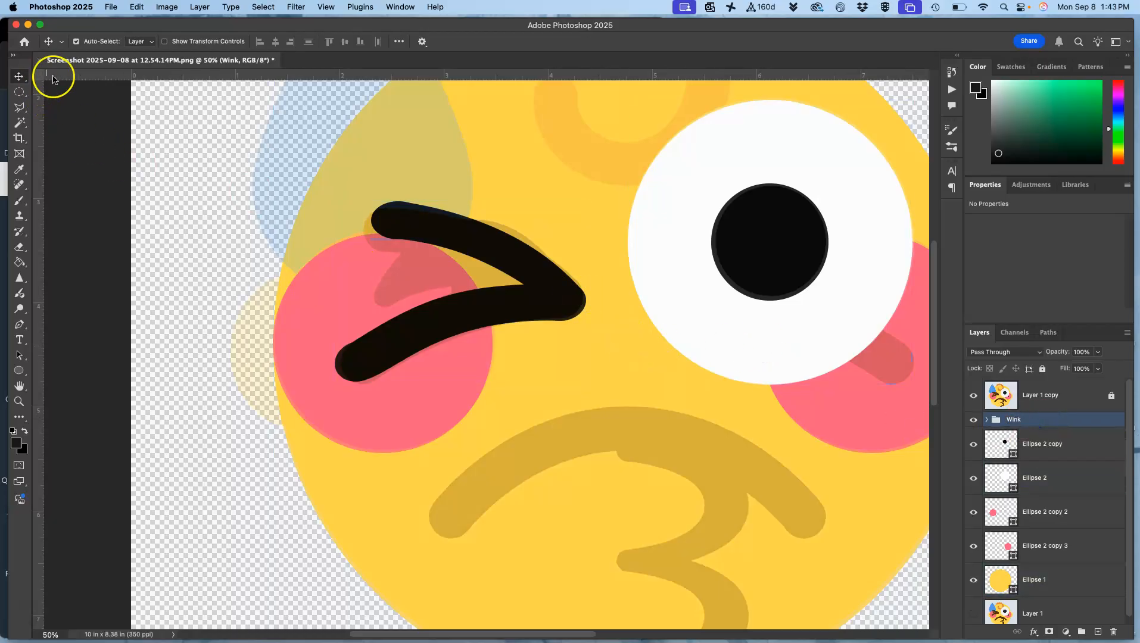
click(76, 42)
mouse_move(437, 224)
mouse_down()
mouse_move(425, 242)
mouse_move(434, 254)
mouse_move(446, 230)
mouse_up()
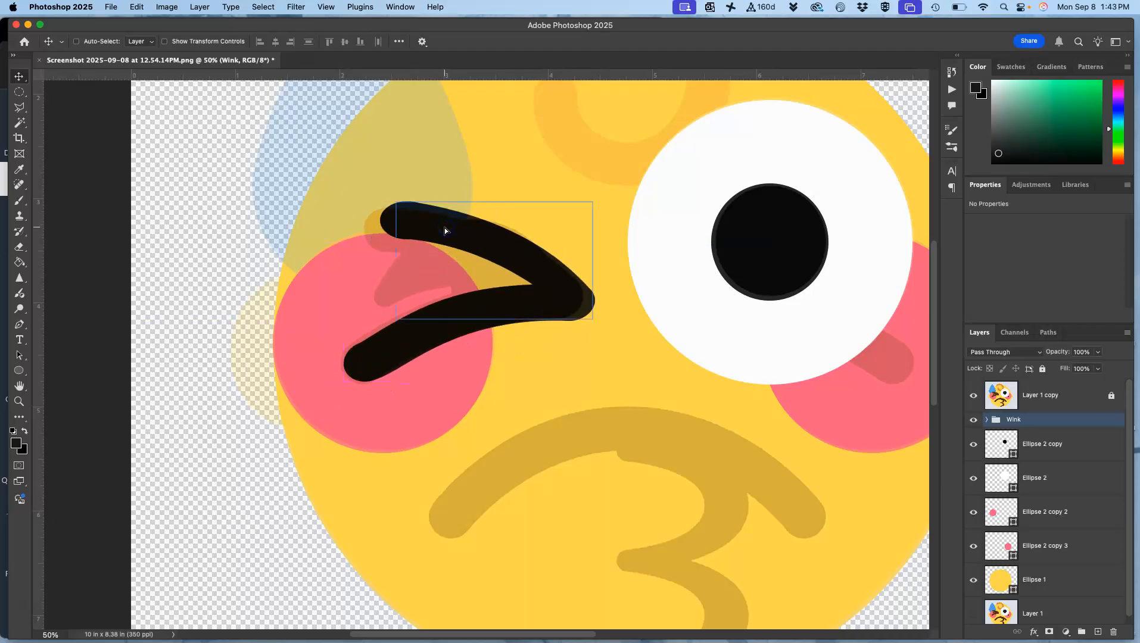
- Free-transform the Wink group to about 100.6% scale and -7.81° rotation, and shift it outward over the cheek
key(super+t)
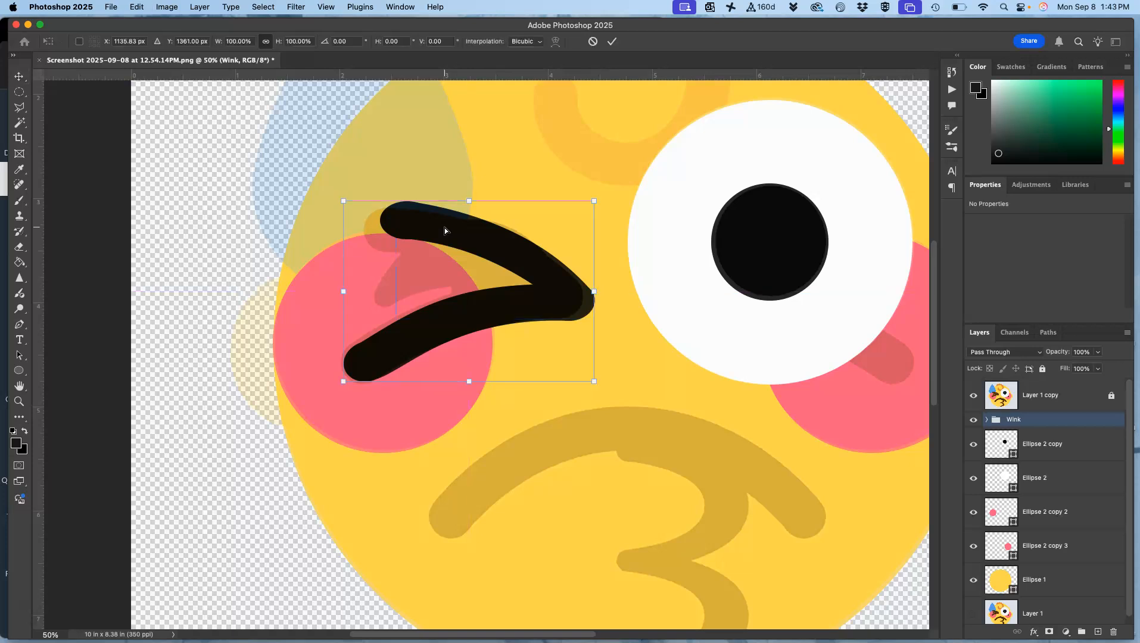
mouse_move(604, 196)
mouse_down()
mouse_move(547, 150)
mouse_move(576, 191)
mouse_move(628, 166)
mouse_move(592, 193)
mouse_up()
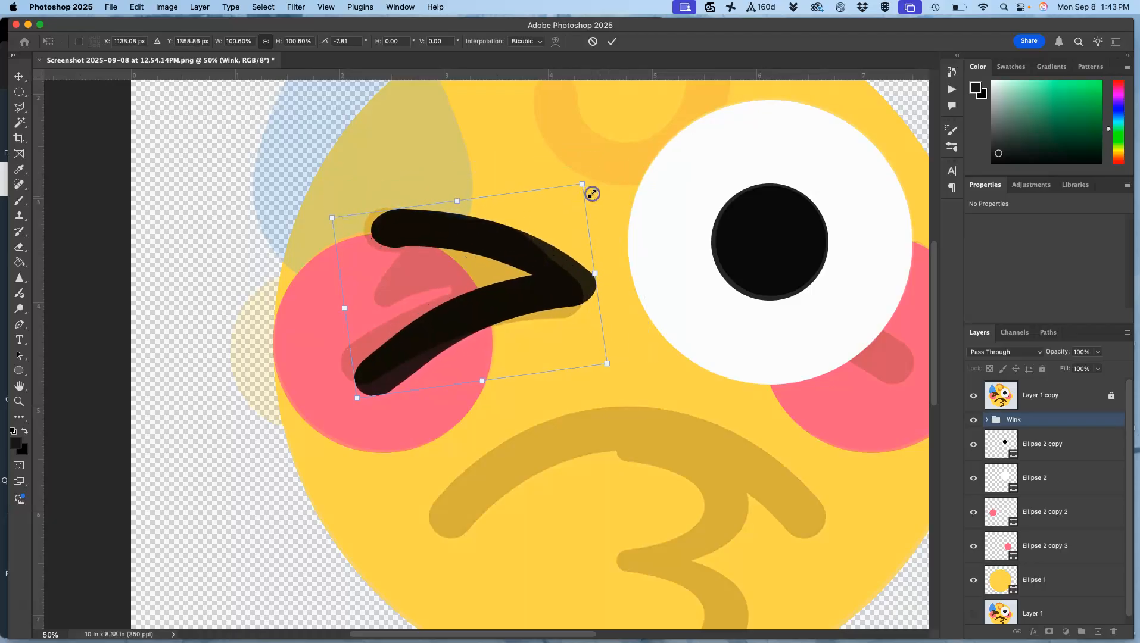
drag(424, 338, 382, 338)
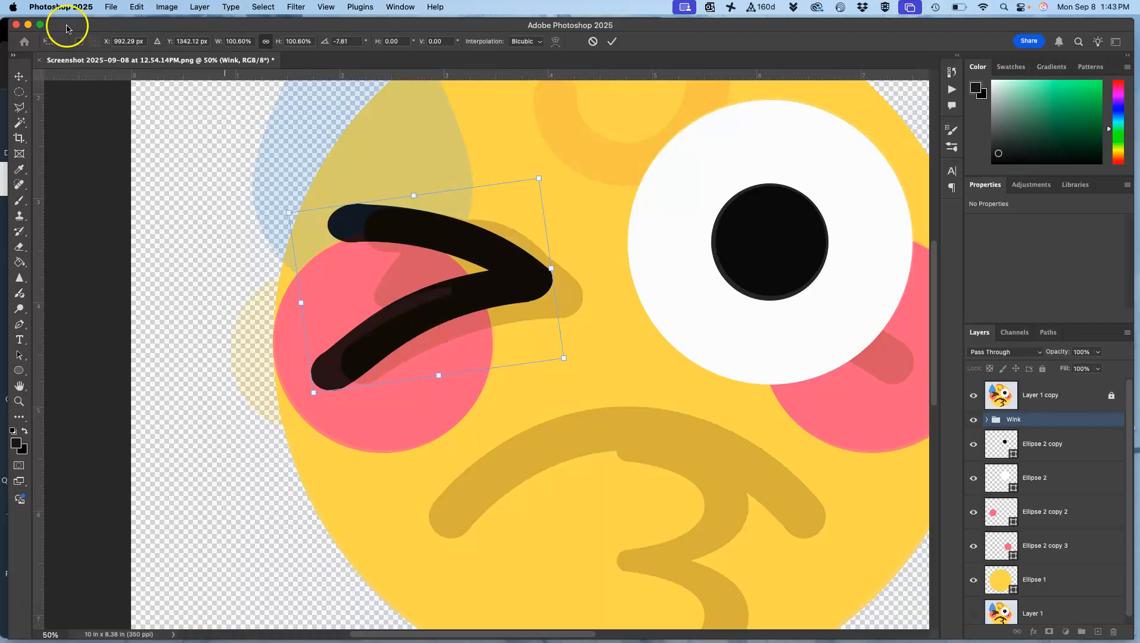
- Minimize the browser and arrange the Photoshop and Preview windows so the painted reference face shows beside the emoji
drag(64, 27, 278, 23)
key(super+minus)
key(super+minus)
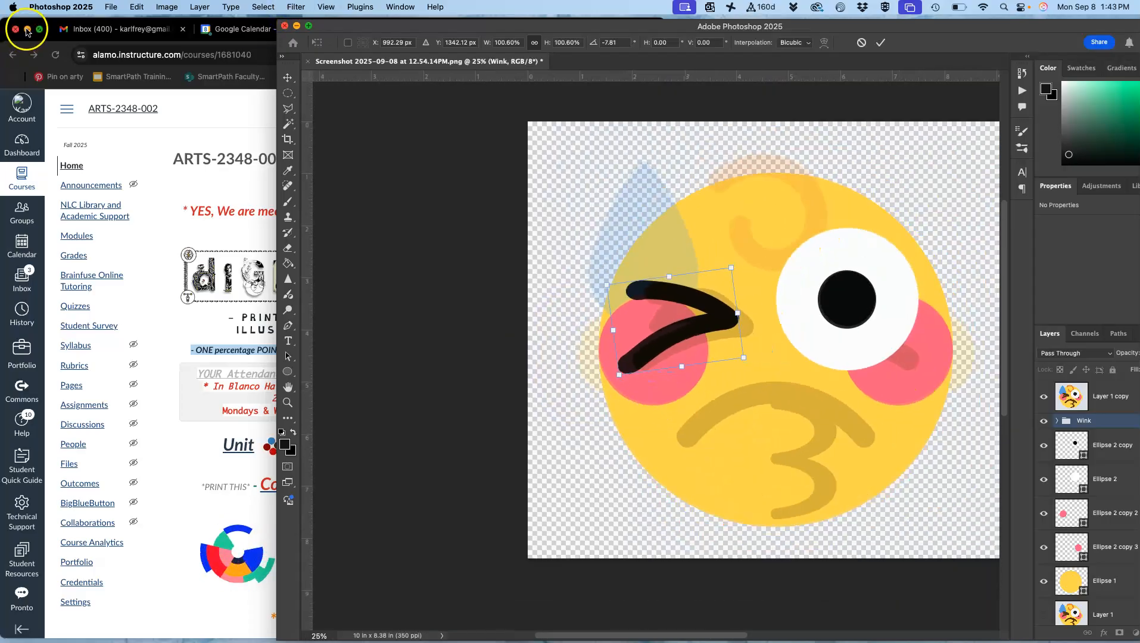
click(27, 29)
click(197, 38)
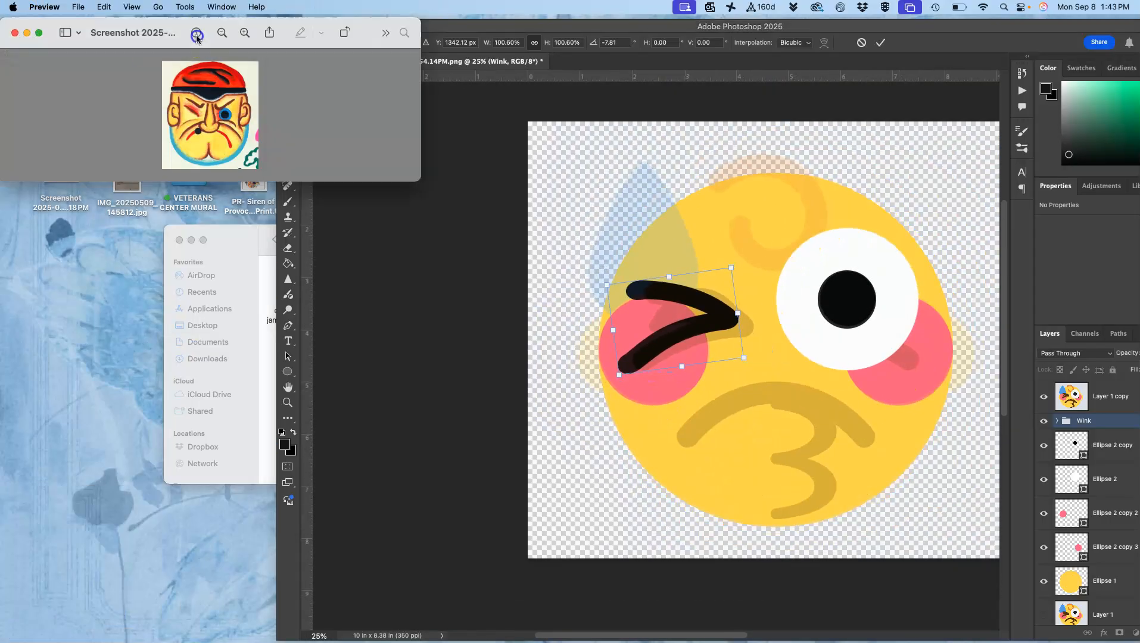
drag(173, 25, 41, 10)
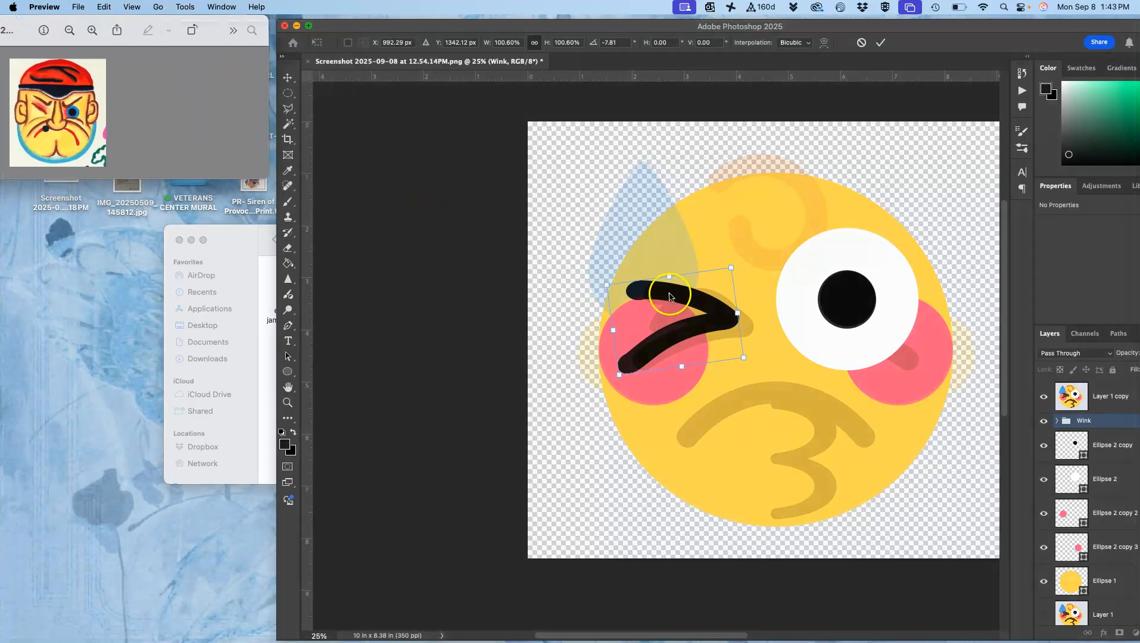
click(870, 29)
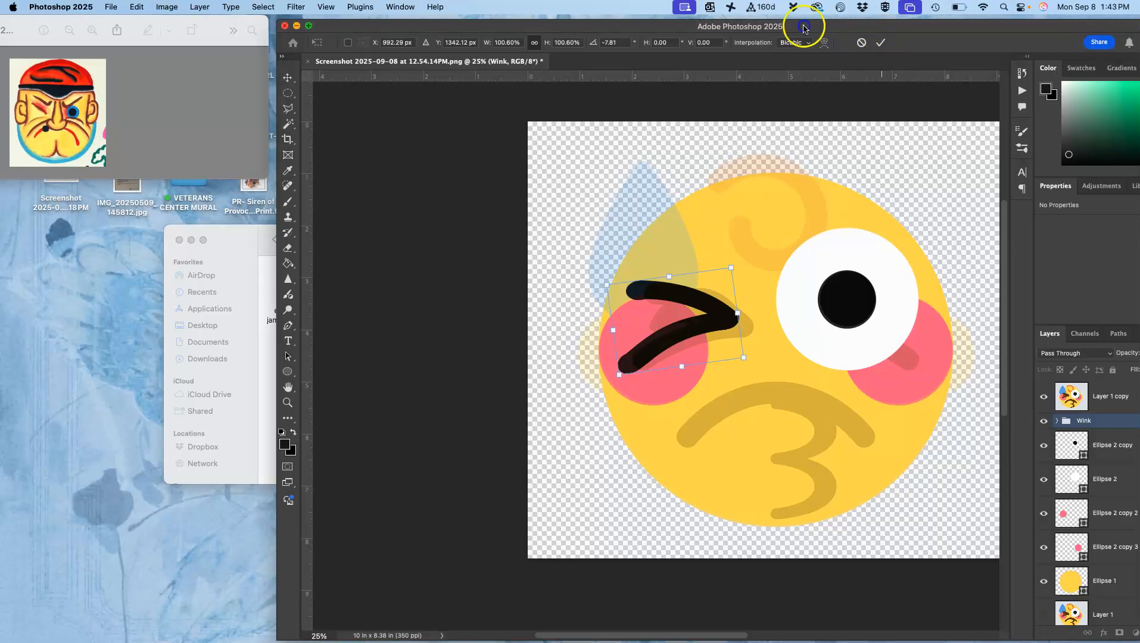
drag(836, 28, 633, 27)
- Flip the Wink group vertically, rotate it to about 39.07°, and move it up toward the open eye
right_click(509, 328)
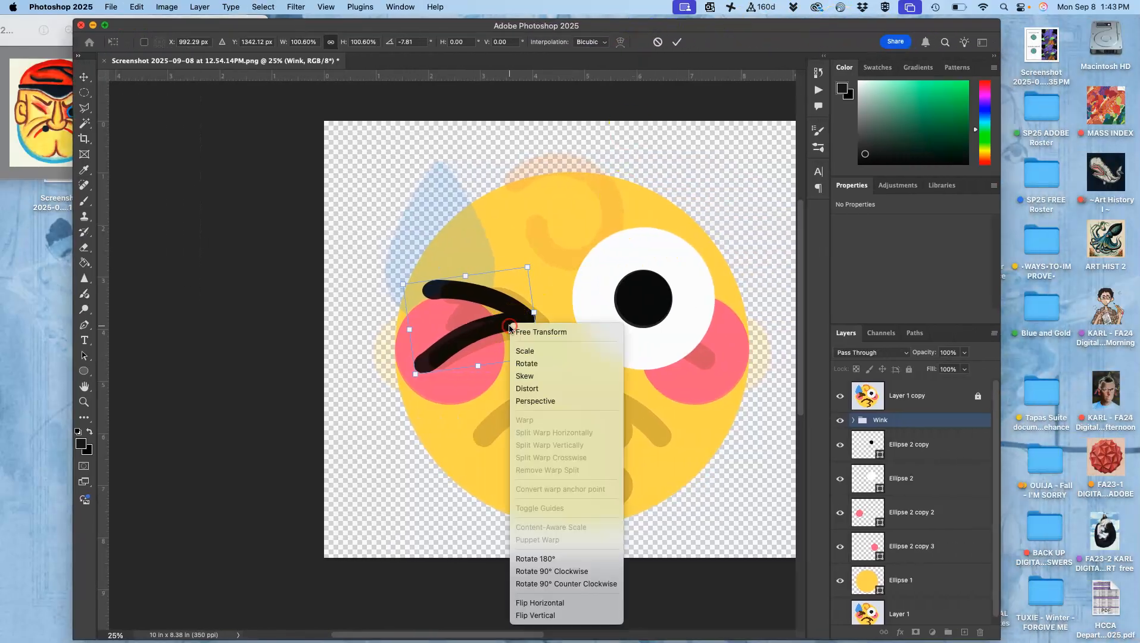
click(542, 616)
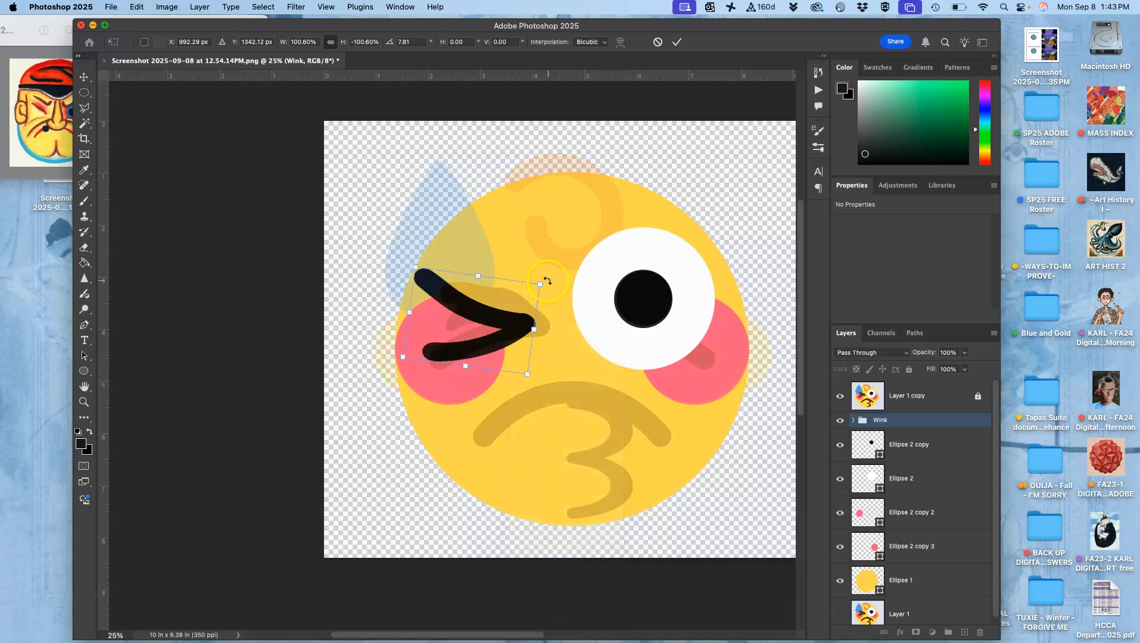
mouse_move(551, 280)
mouse_down()
mouse_move(539, 323)
mouse_move(505, 356)
mouse_move(527, 329)
mouse_up()
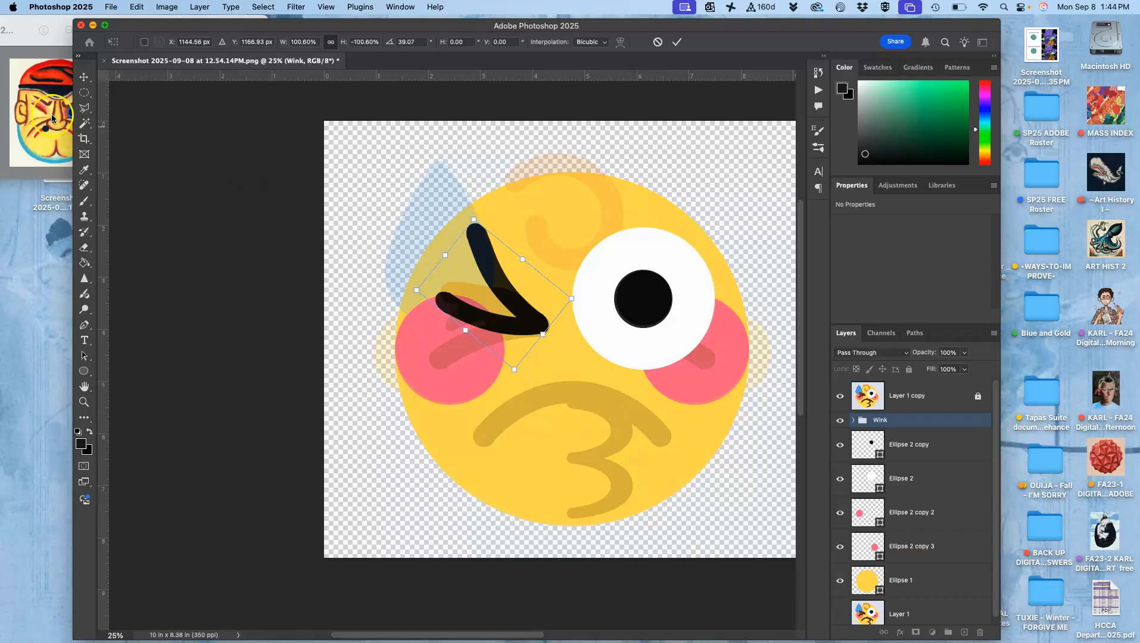
- Distort the Wink group by pulling its two outer corners downward, and apply the transform
right_click(462, 272)
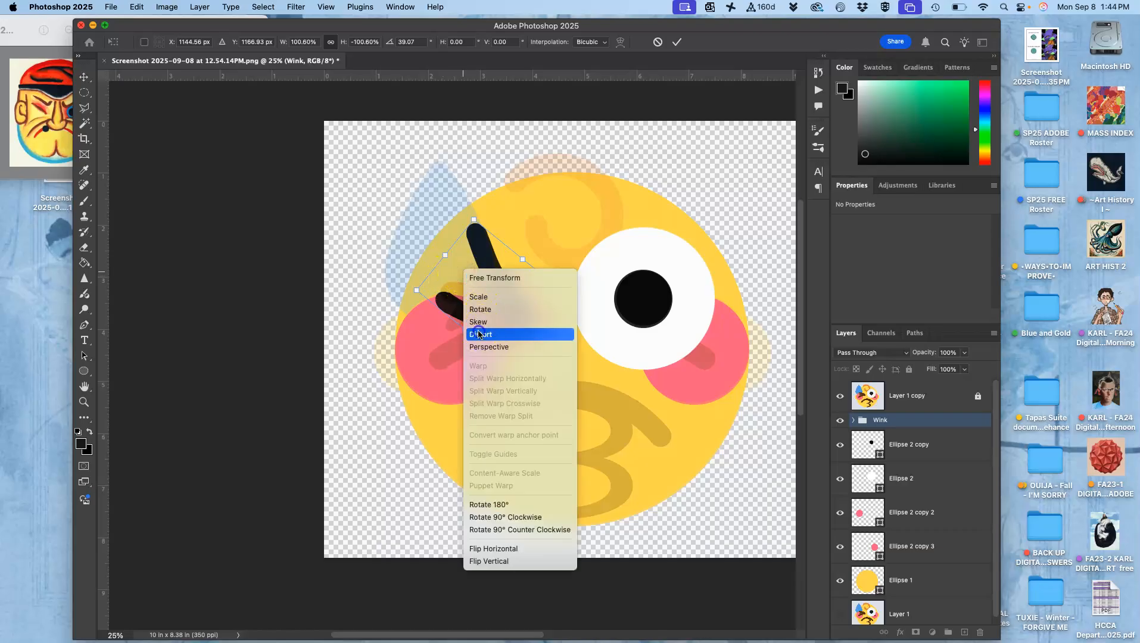
click(478, 334)
drag(474, 221, 462, 245)
drag(416, 292, 417, 309)
key(Return)
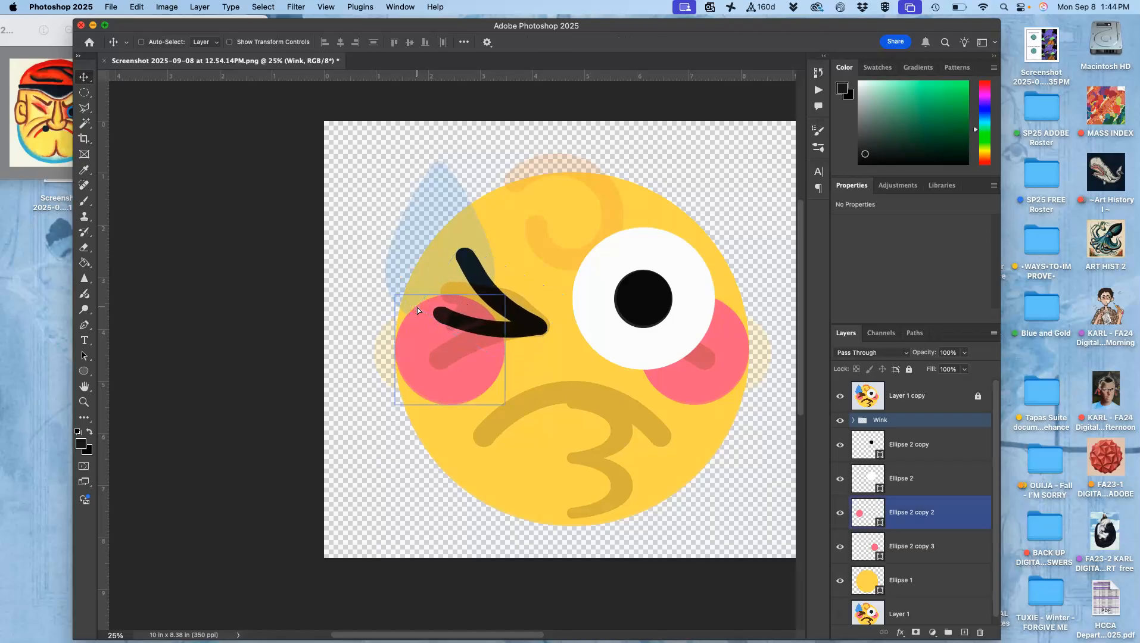
- Examine the layers inside the Wink group and how the reshaped wink sits on the face
click(853, 421)
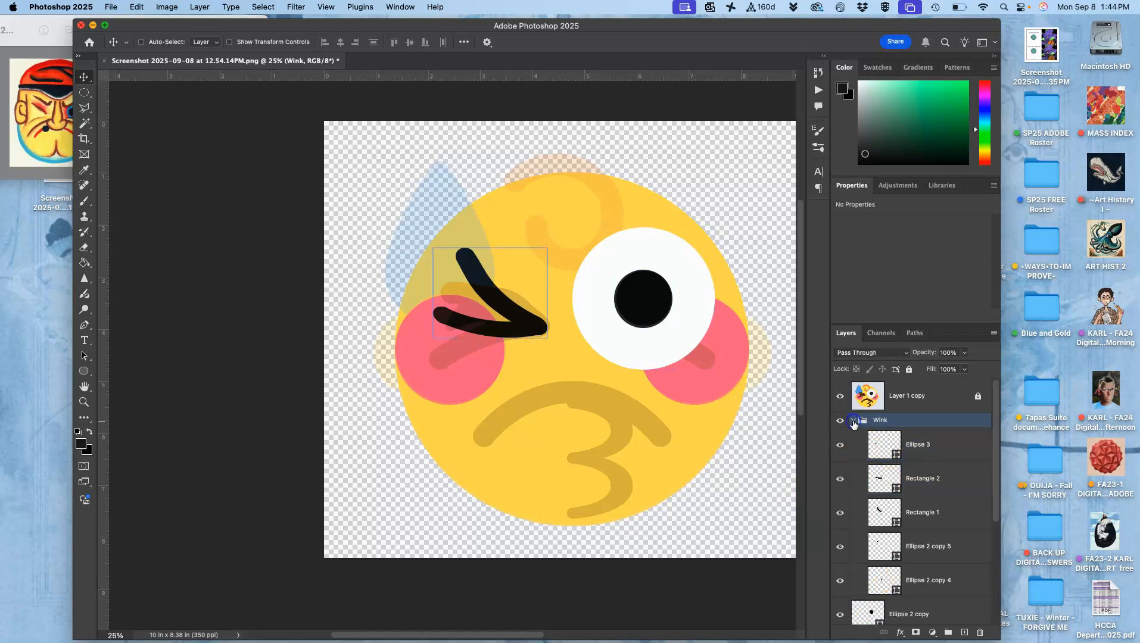
click(879, 482)
click(876, 514)
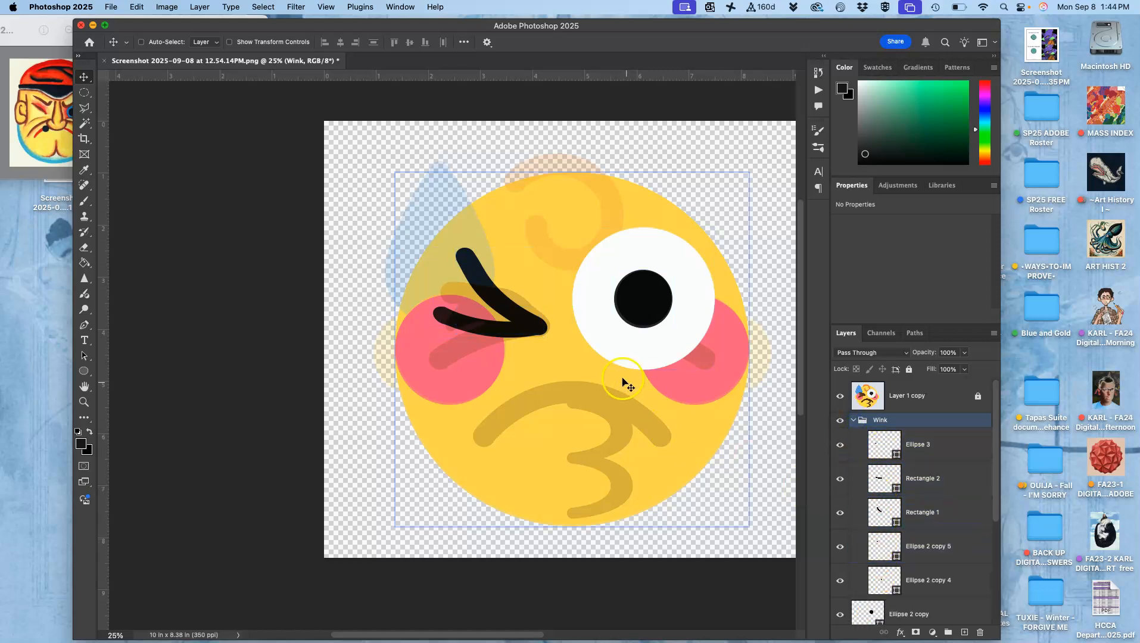
key(super+equal)
key(super+equal)
key(super+equal)
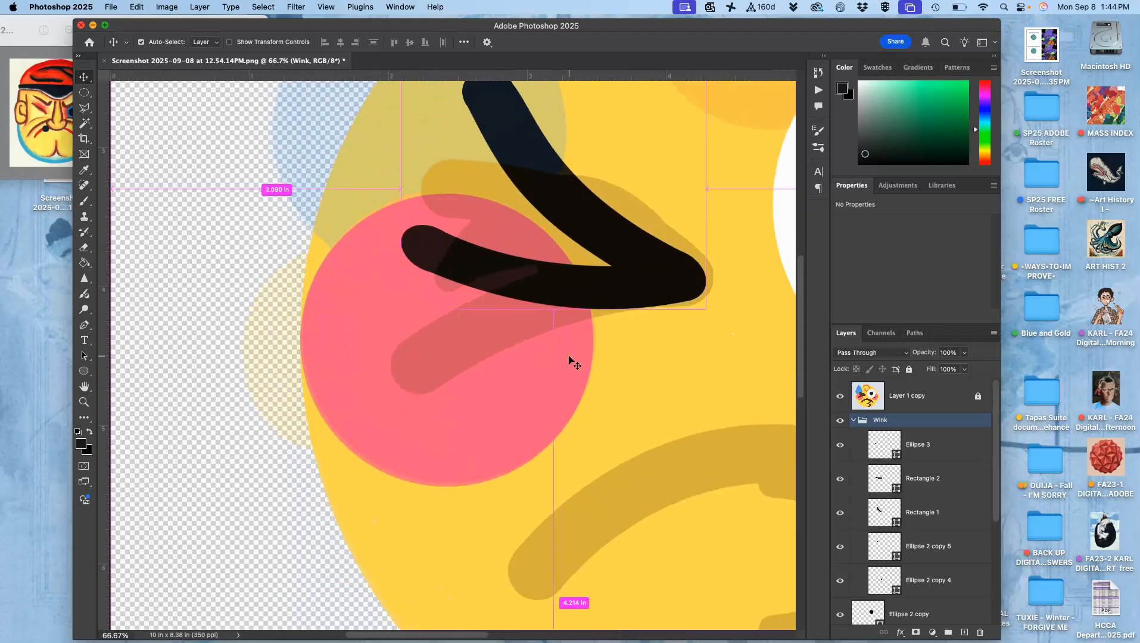
key(super+minus)
key(super+minus)
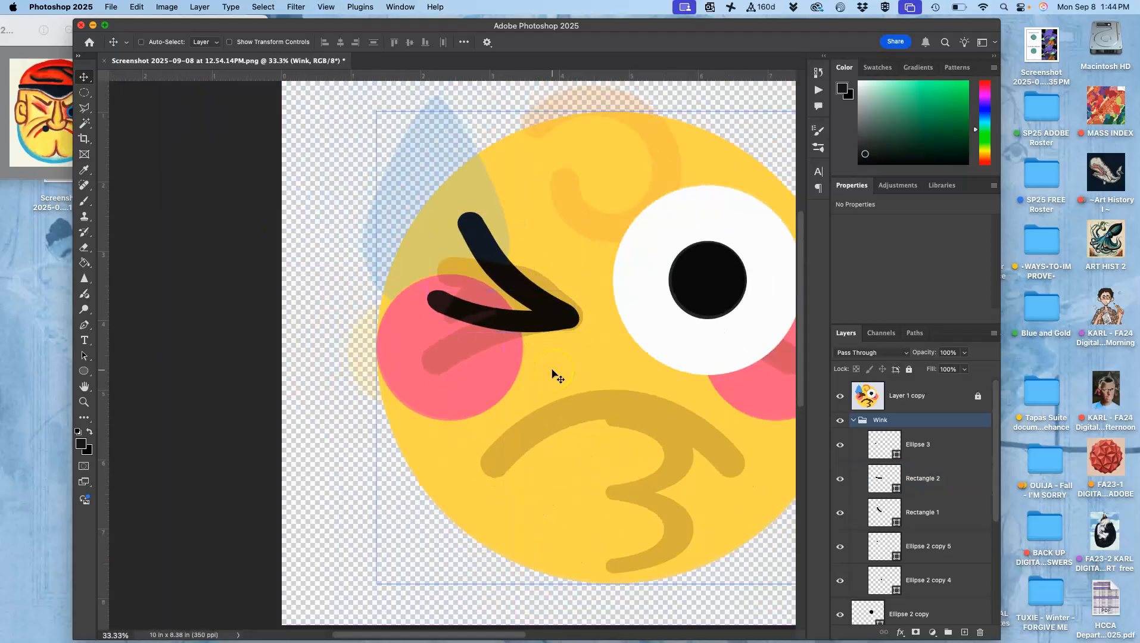
scroll(553, 374, right, 5)
scroll(552, 374, down, 2)
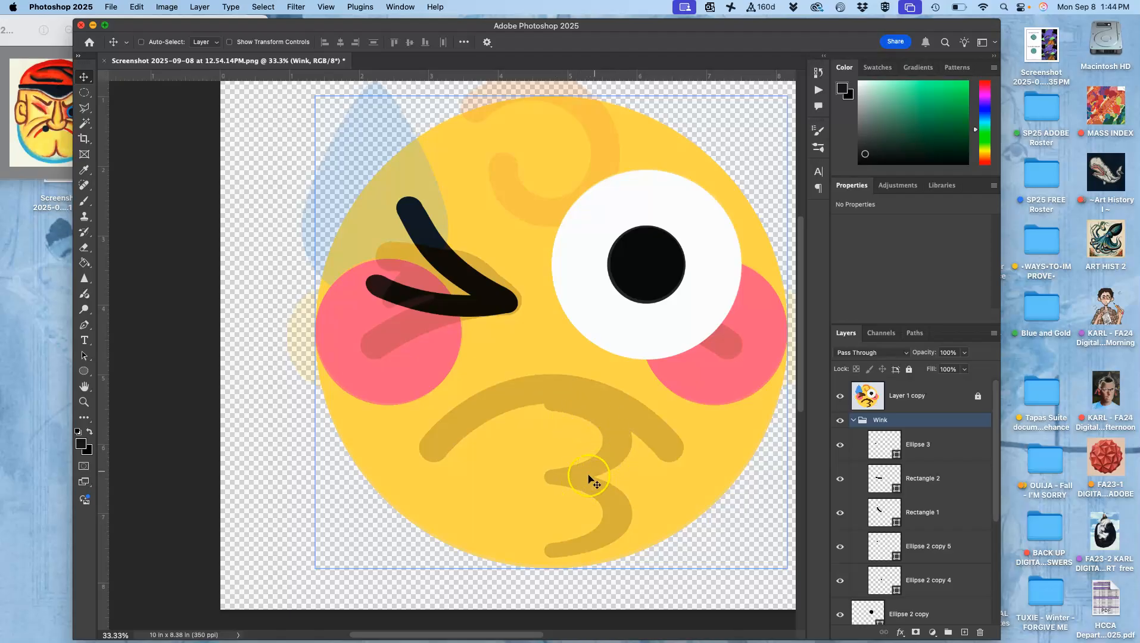
super+click(431, 248)
super+click(598, 440)
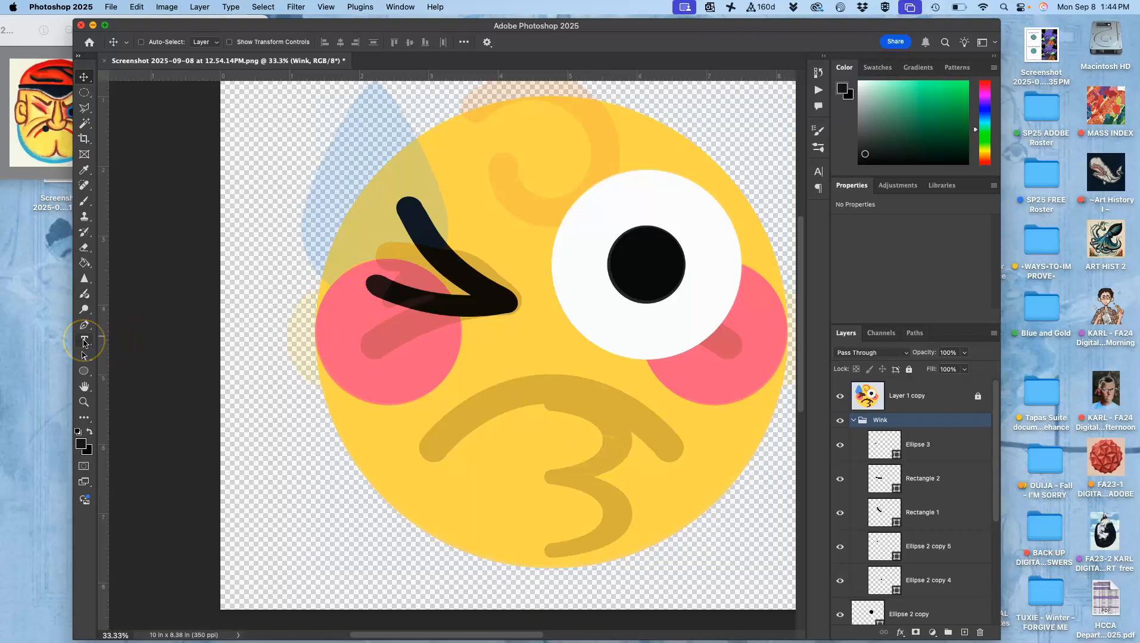
- Choose the Horizontal Type tool and set its font to Arial Black
click(85, 341)
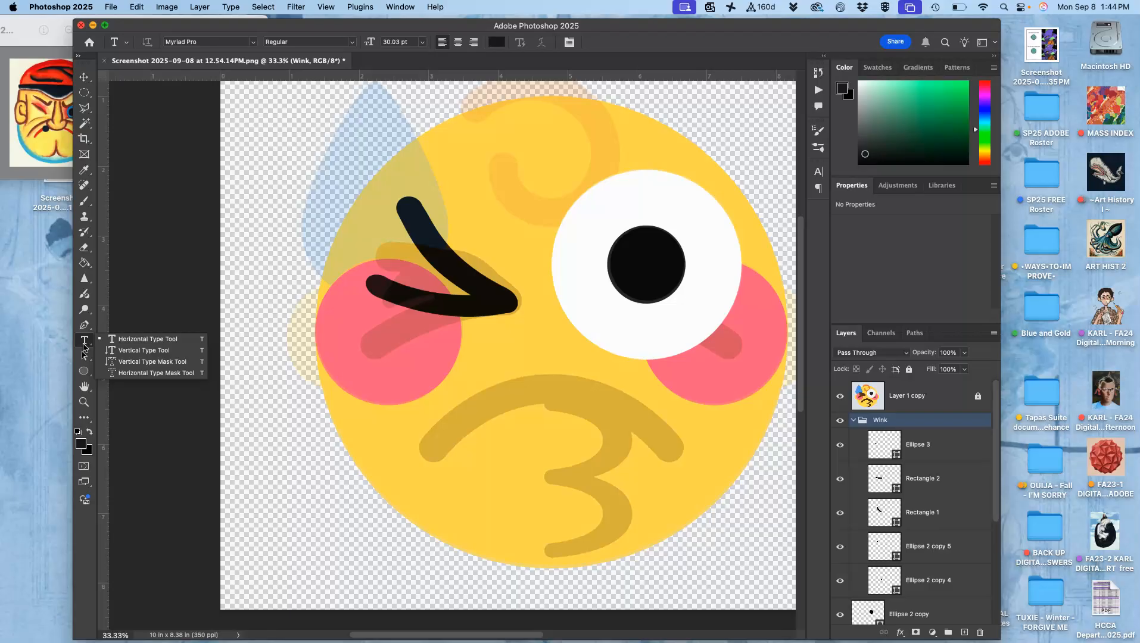
click(84, 344)
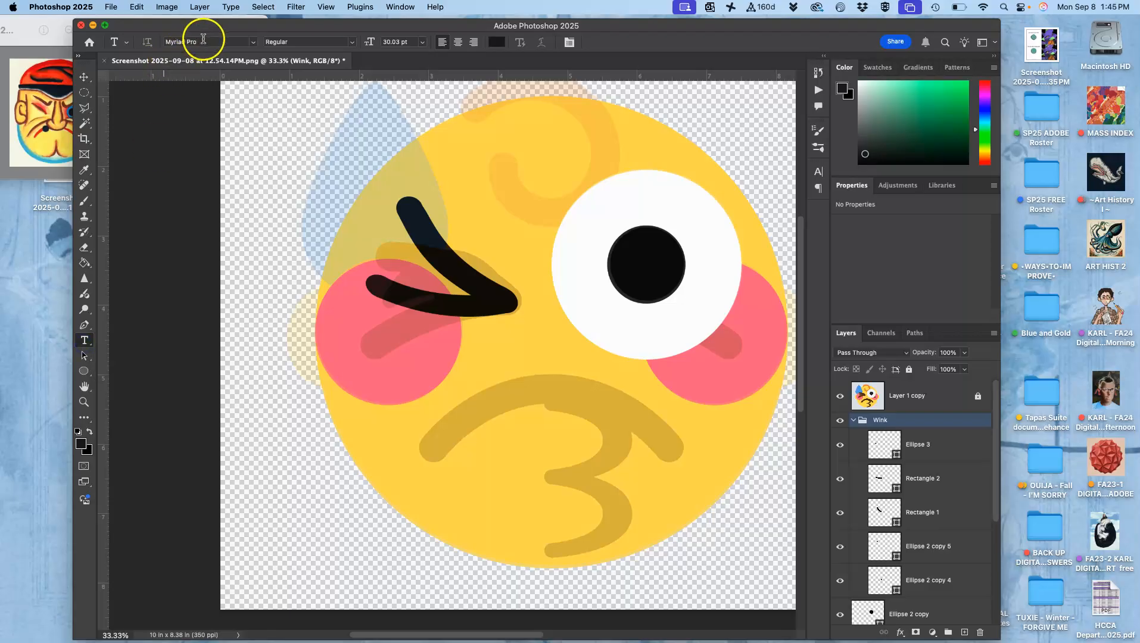
click(253, 41)
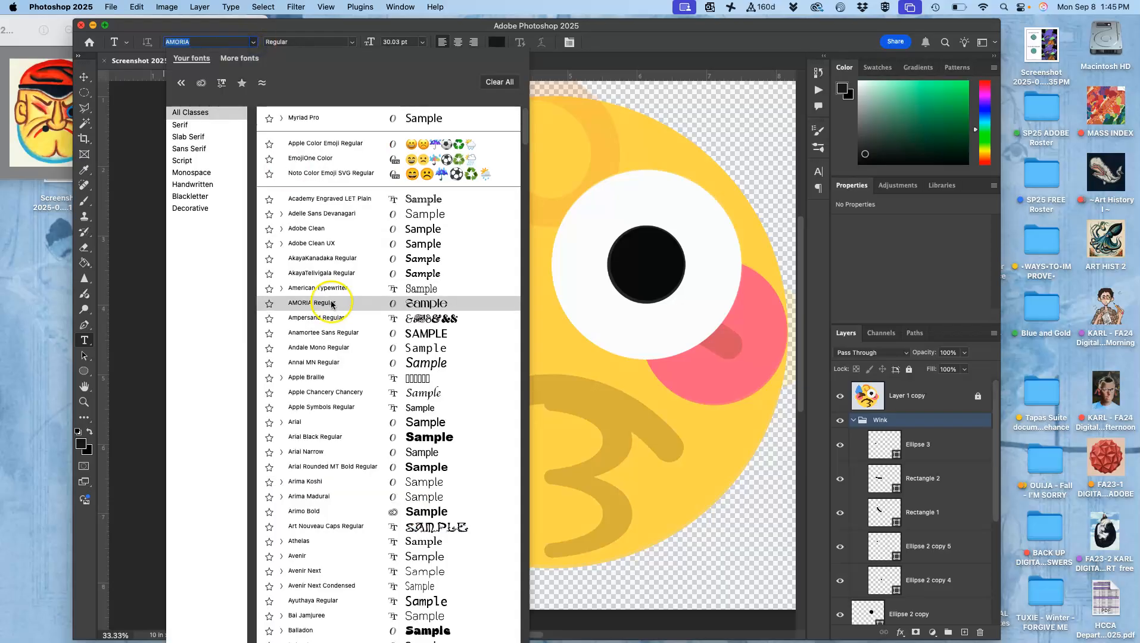
scroll(344, 438, down, 4)
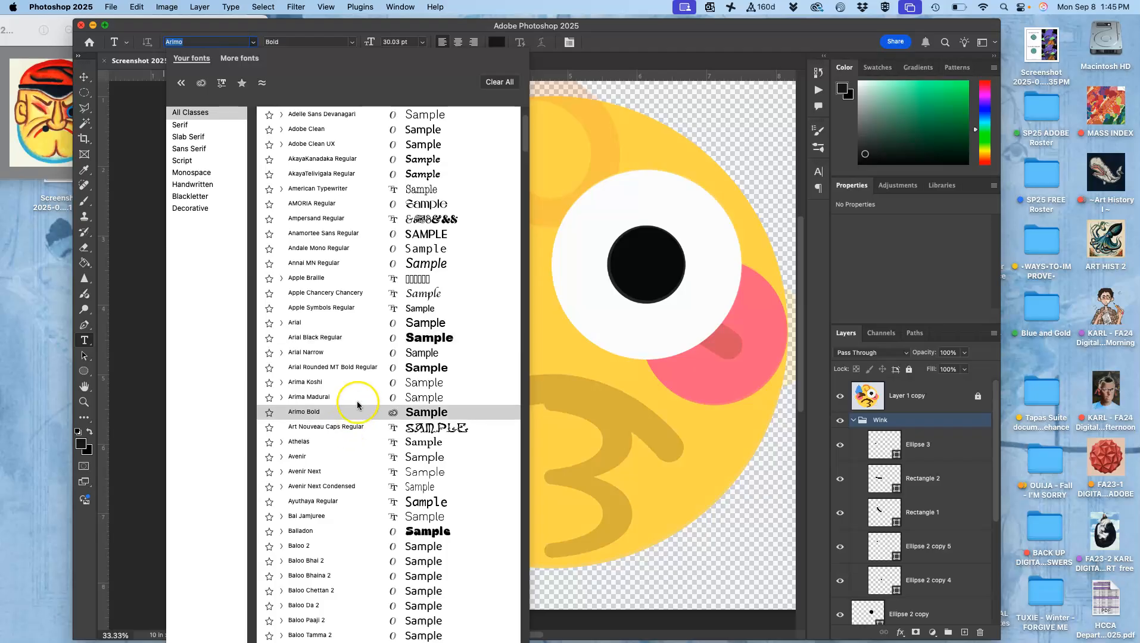
click(358, 338)
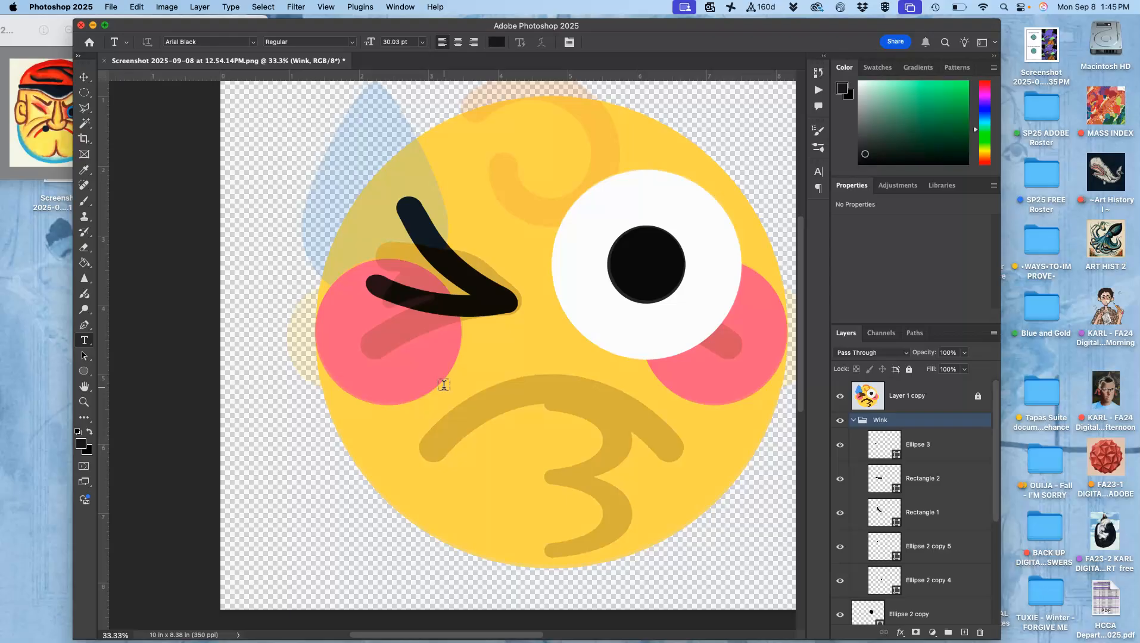
- Compare the wink before and after reshaping by undoing and redoing the group's transform
key(m)
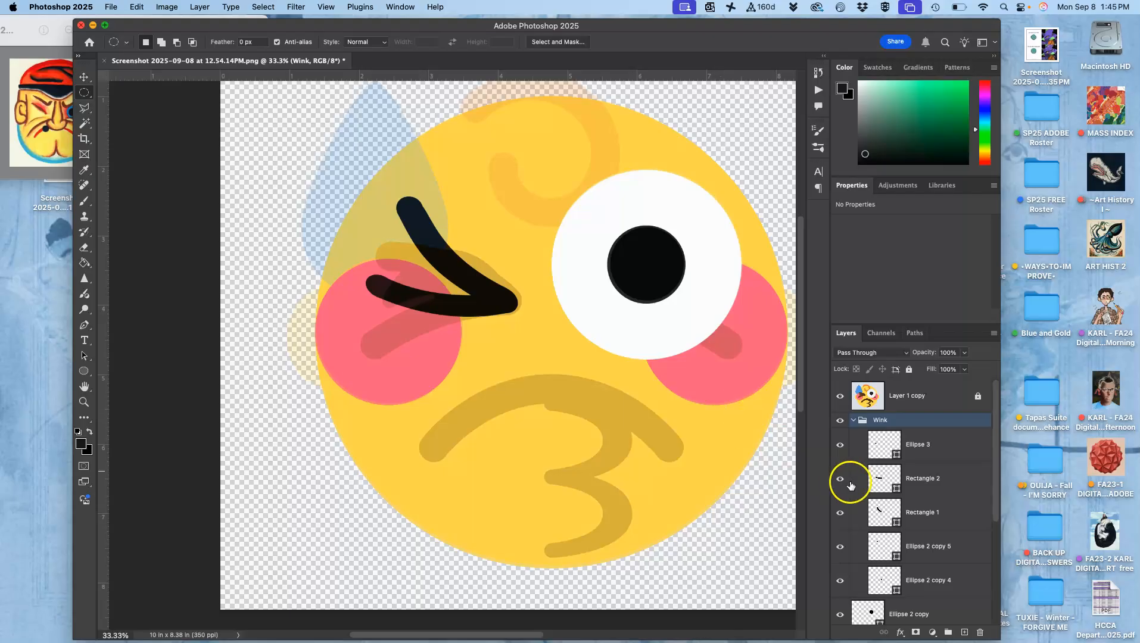
key(super+z)
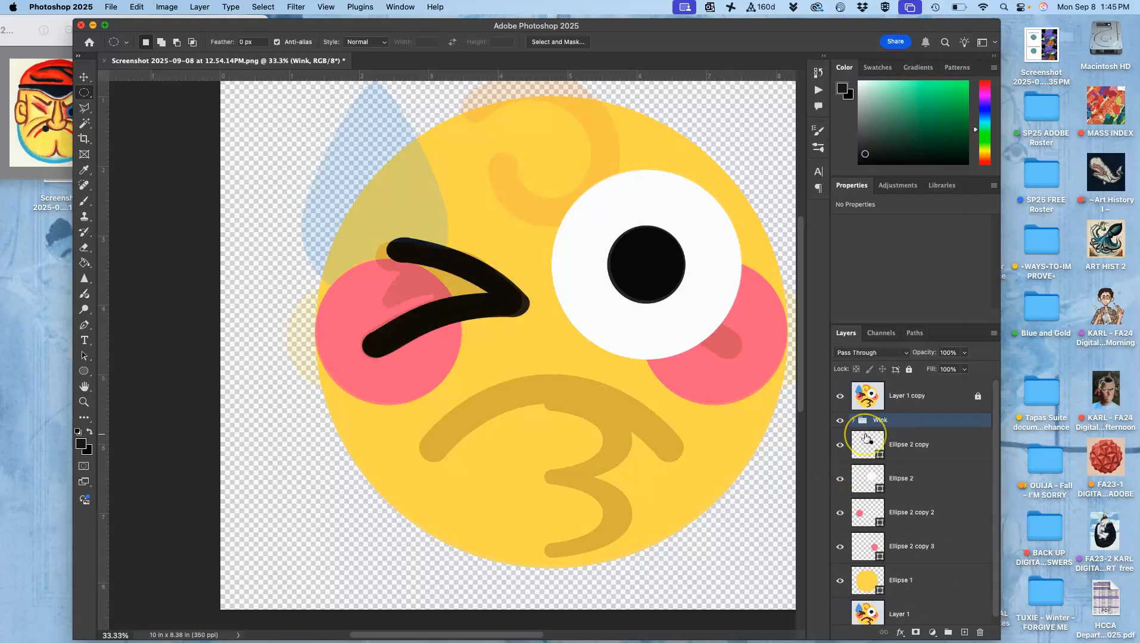
key(super+shift+z)
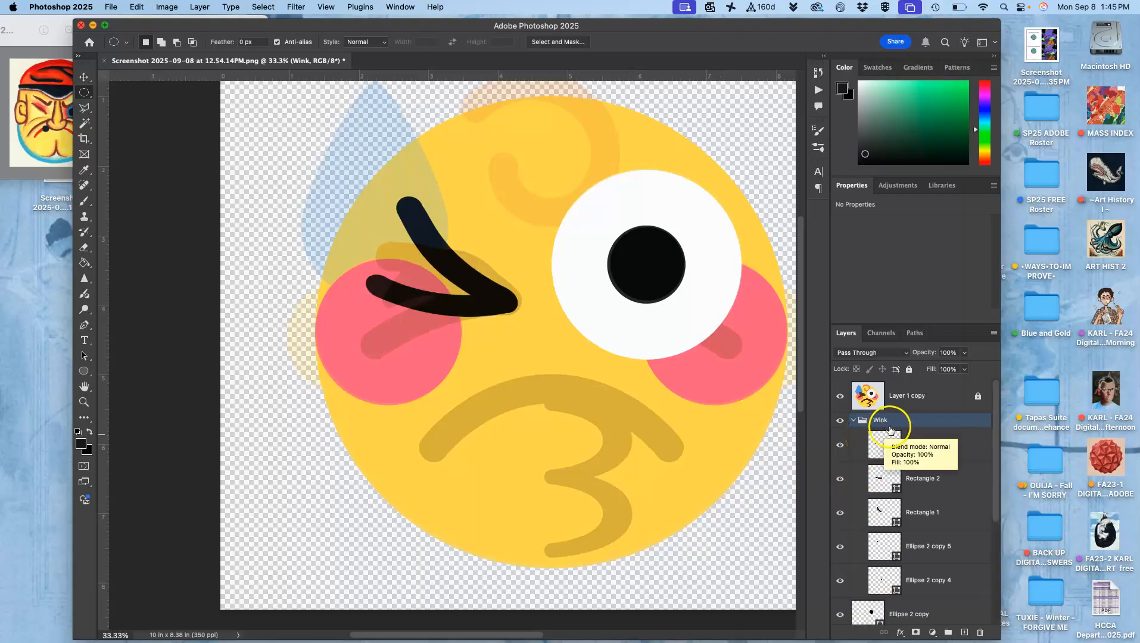
- Add a paragraph text box below the pink cheek under the wink, and move its layer above the Wink group
click(85, 341)
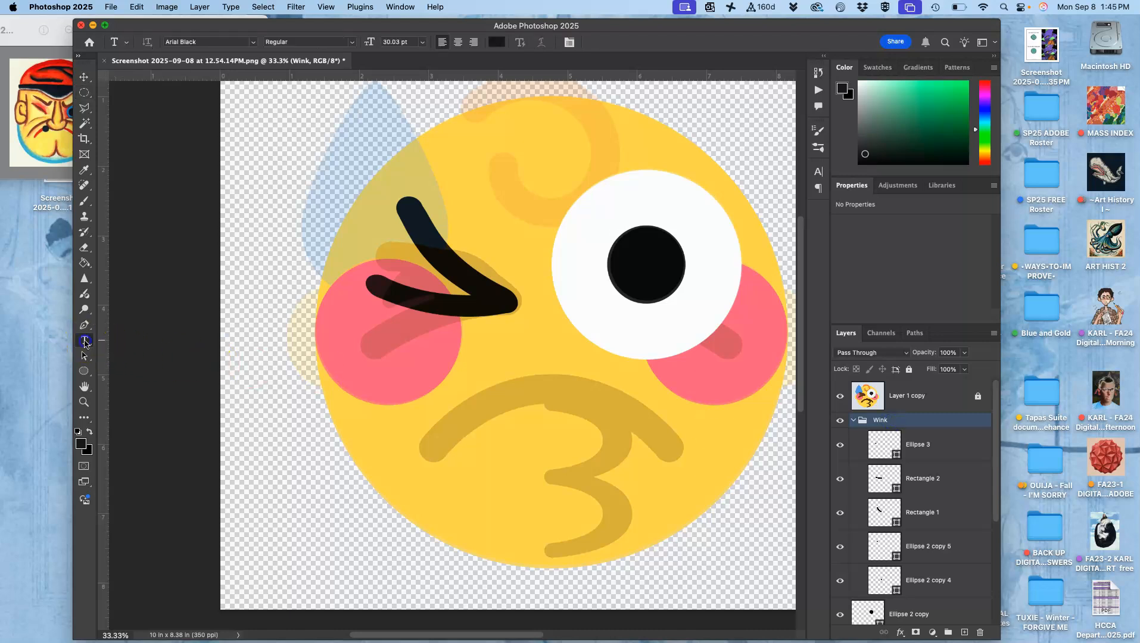
drag(265, 395, 433, 529)
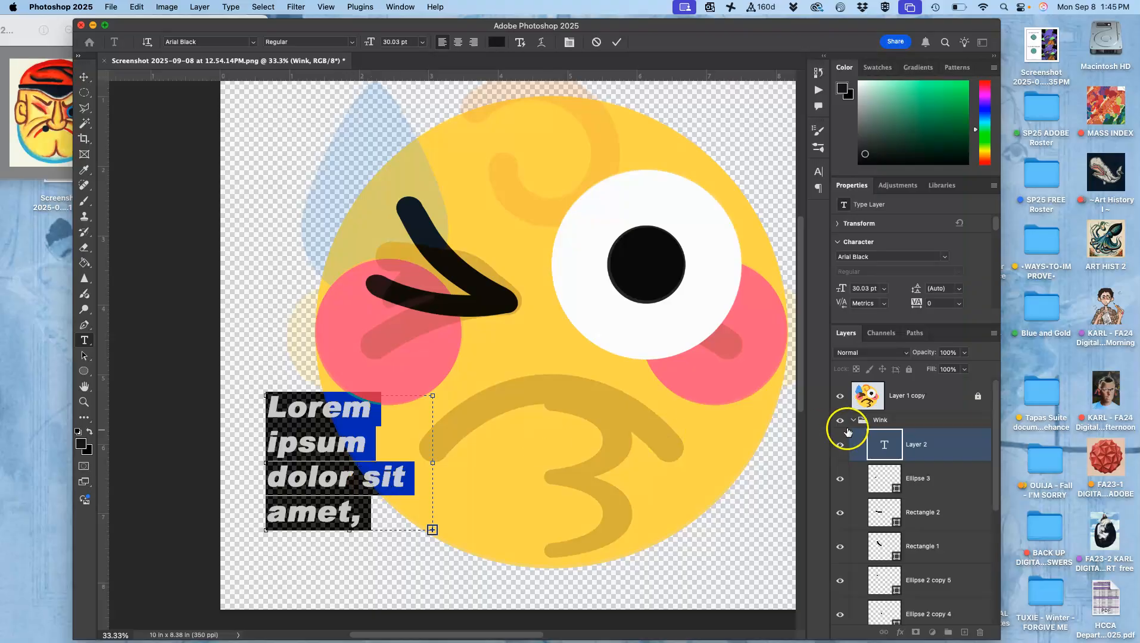
drag(918, 438, 905, 417)
click(905, 418)
- Replace the placeholder text with a single letter "m" and shrink the text box around it
click(310, 445)
click(370, 506)
drag(368, 511, 266, 413)
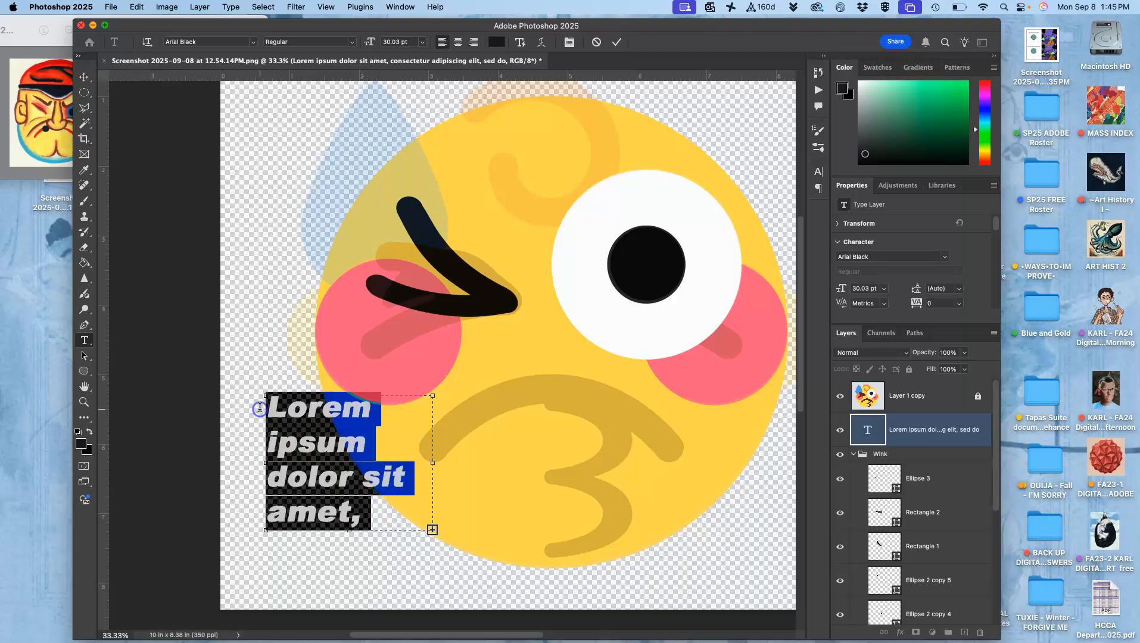
text(mconsect)
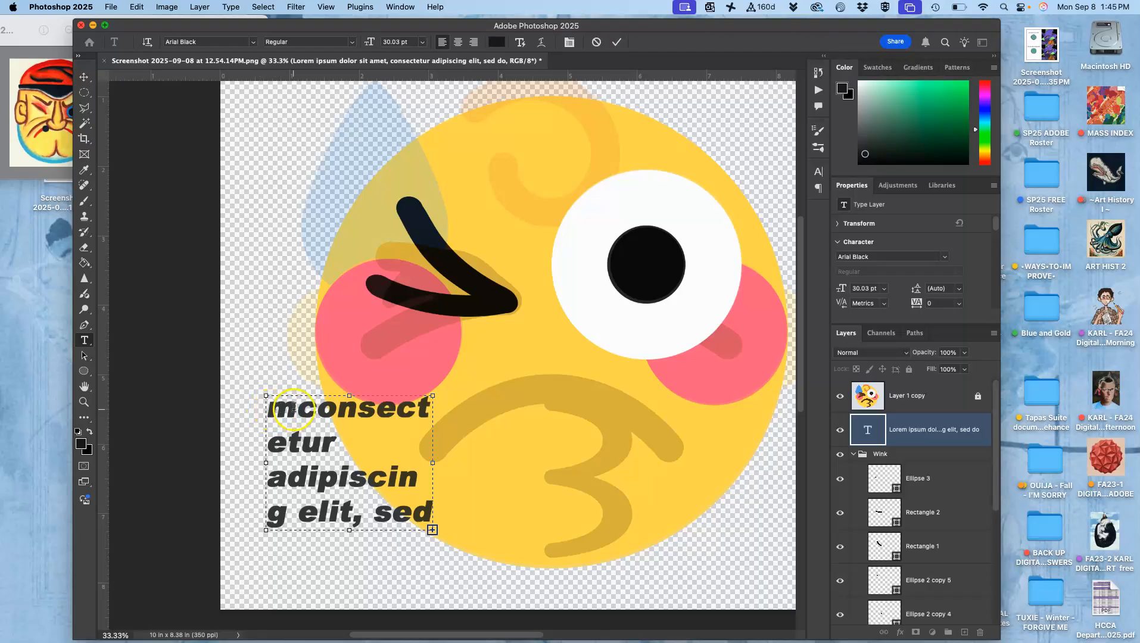
drag(297, 408, 255, 418)
key(BackSpace)
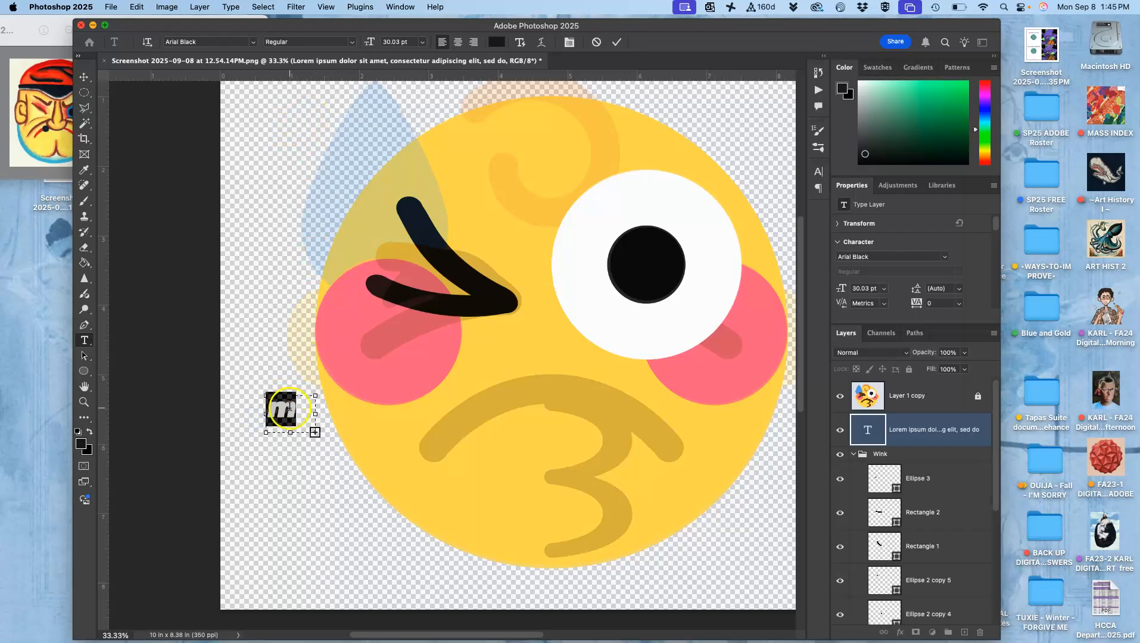
- Try Arial Rounded MT Bold on the letter "m", and change its font to Avenir Next
click(253, 43)
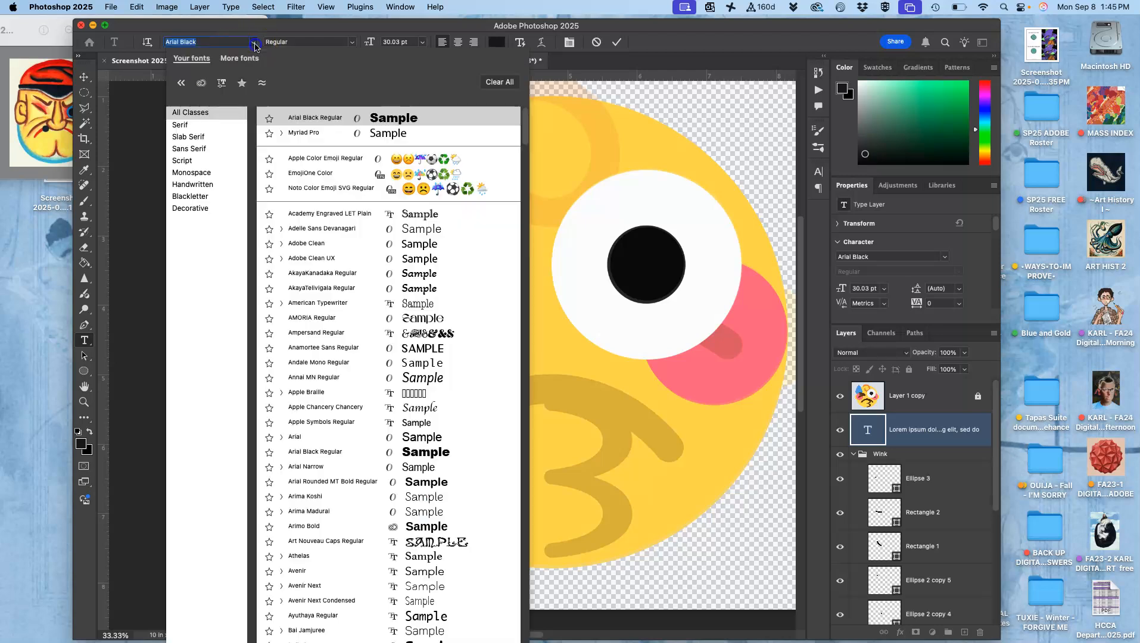
click(356, 480)
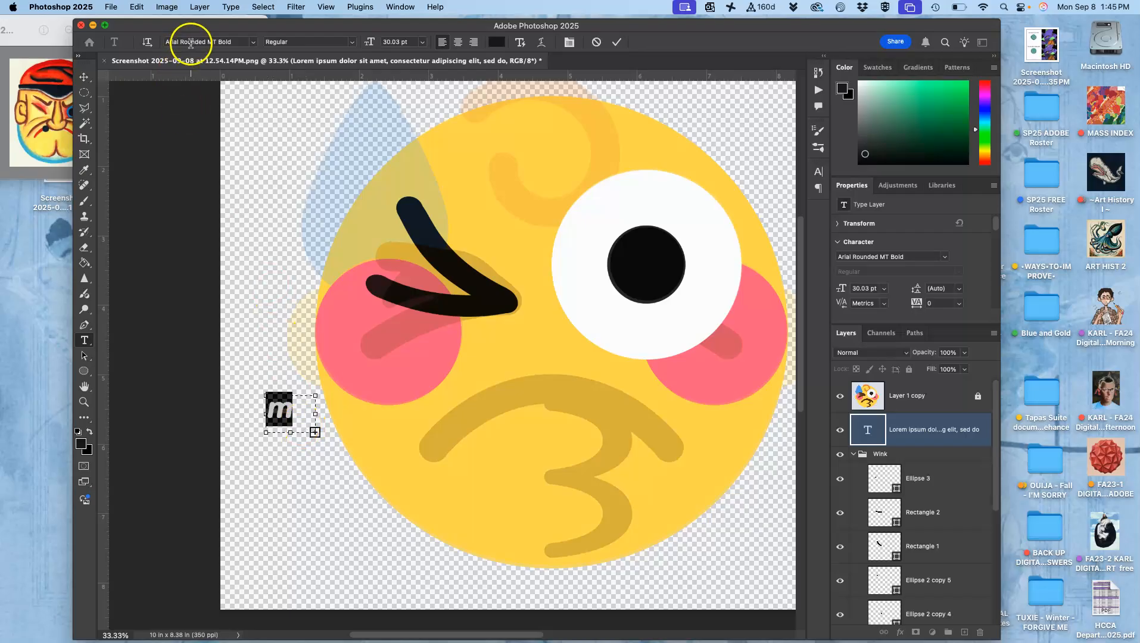
click(253, 42)
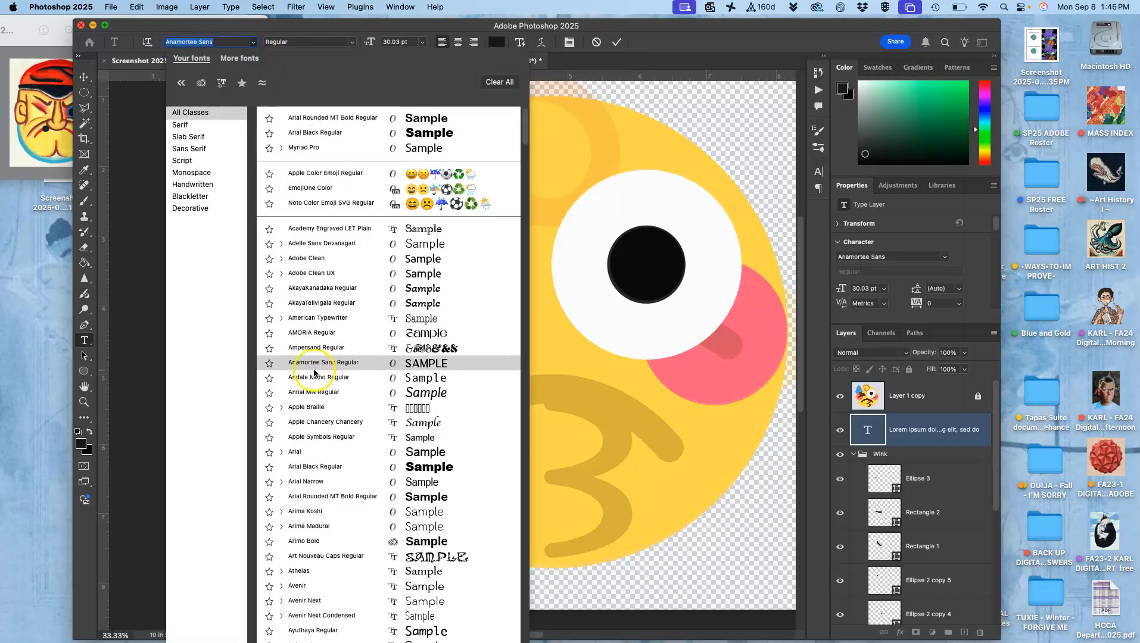
scroll(344, 469, down, 5)
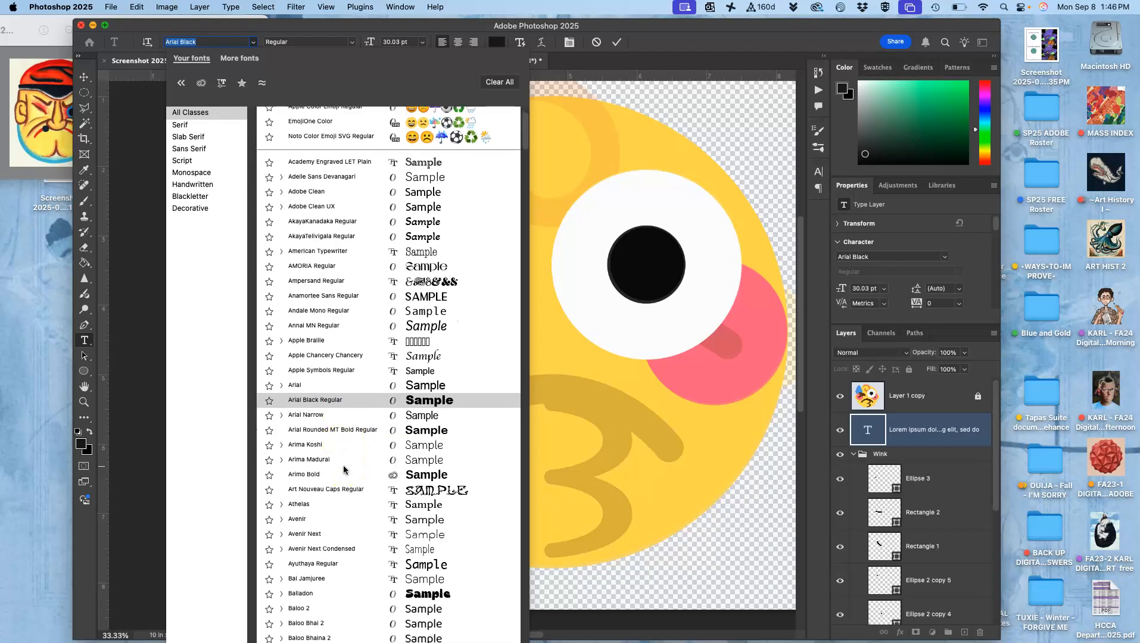
scroll(344, 470, down, 4)
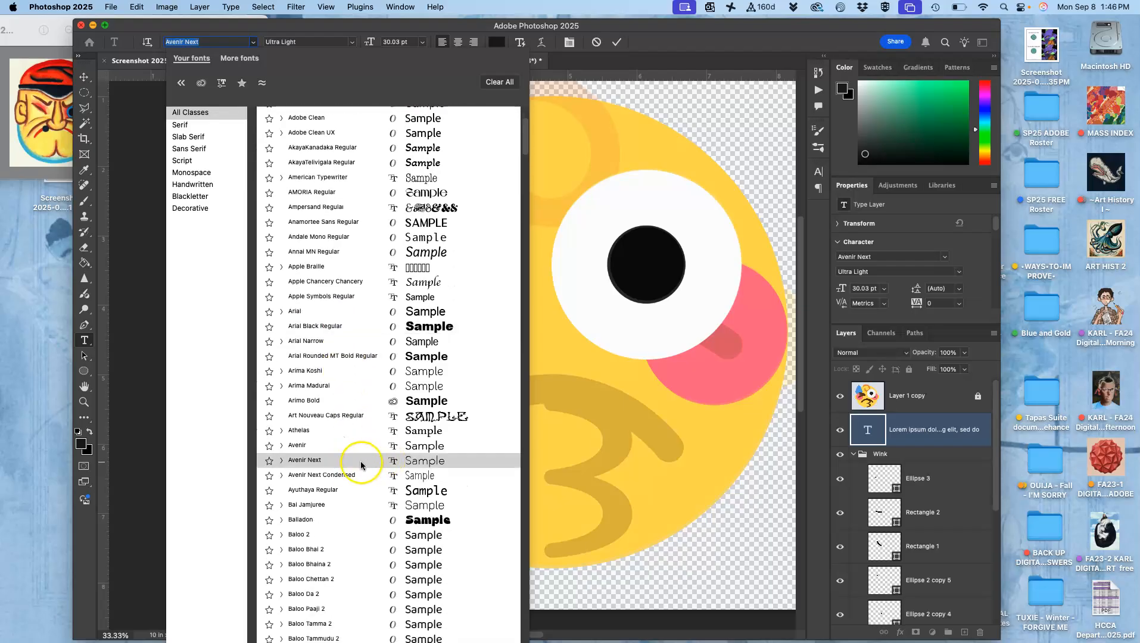
click(362, 464)
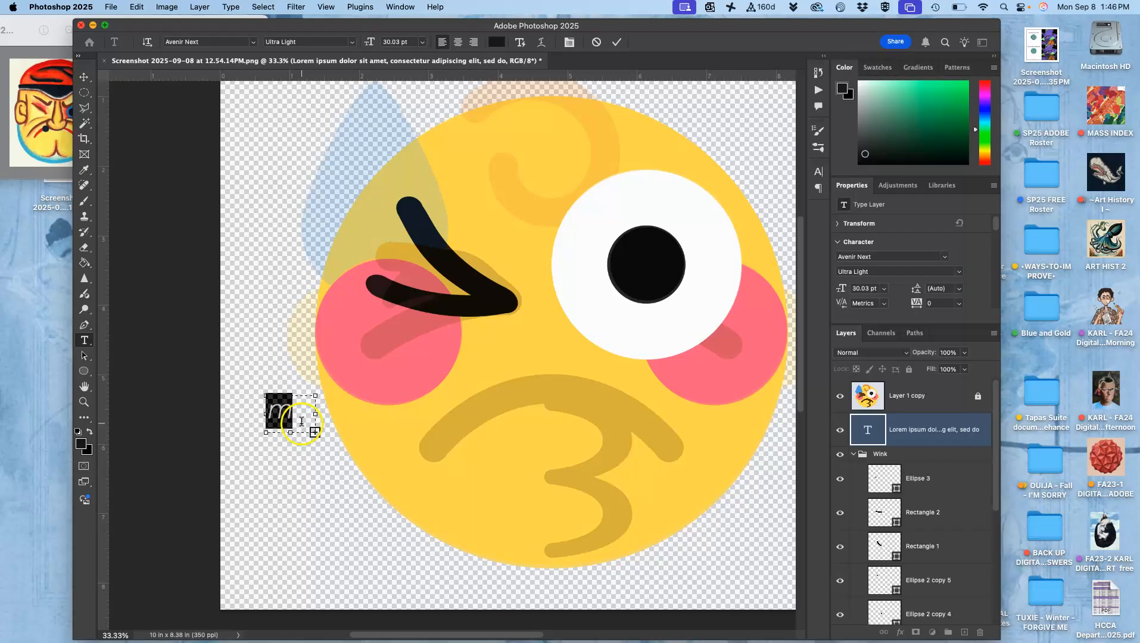
- Set the font style of the letter "m" to Demi Bold
click(569, 42)
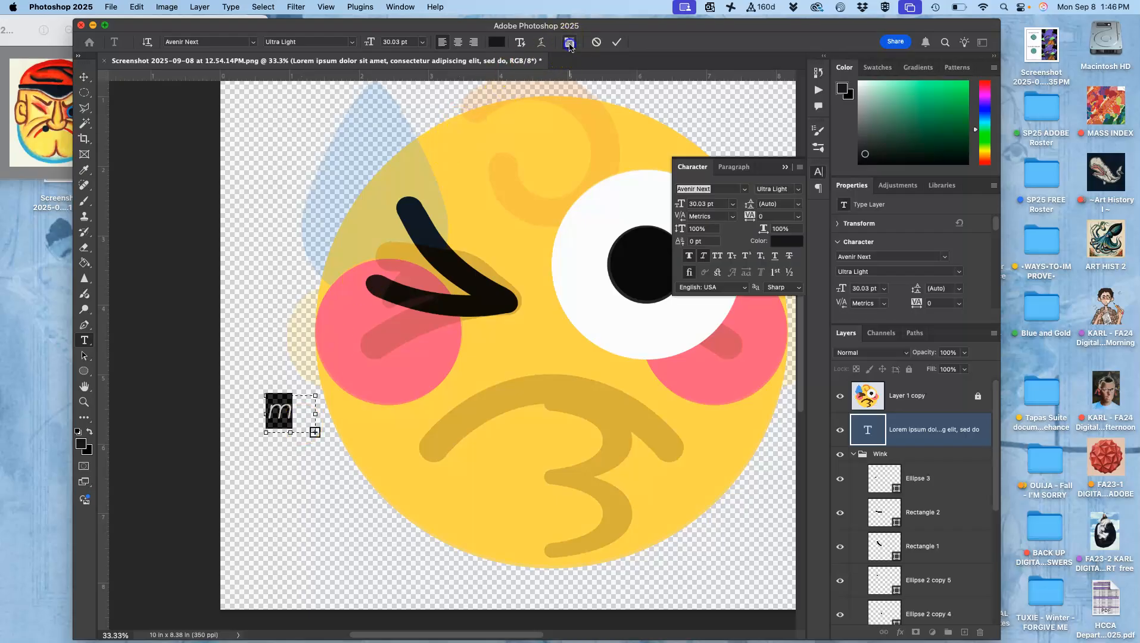
click(688, 257)
click(352, 42)
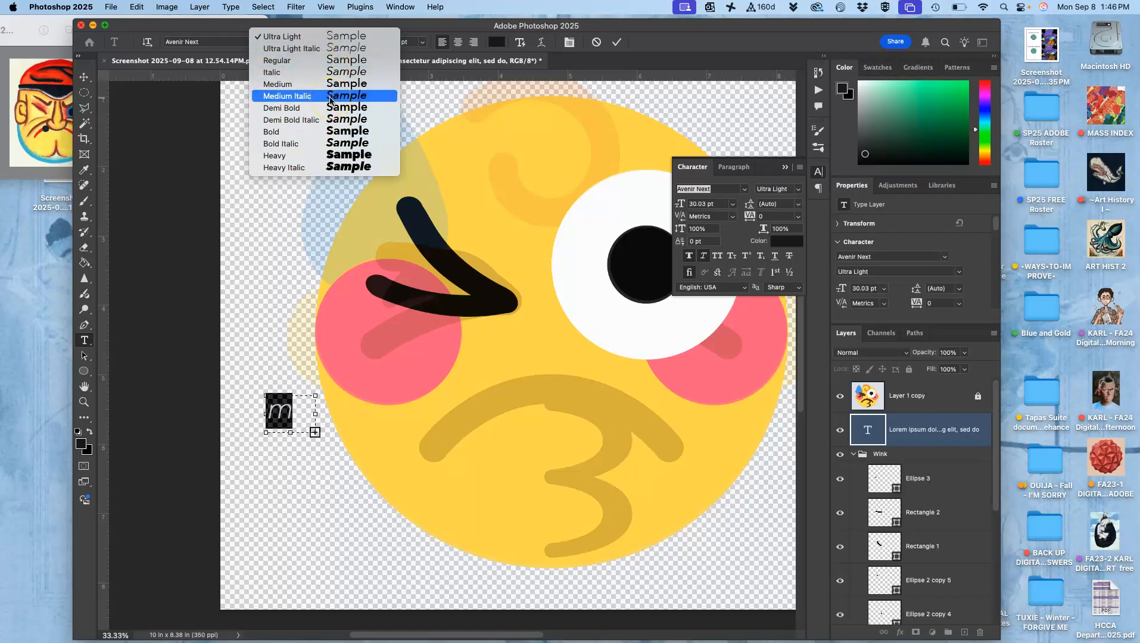
click(327, 109)
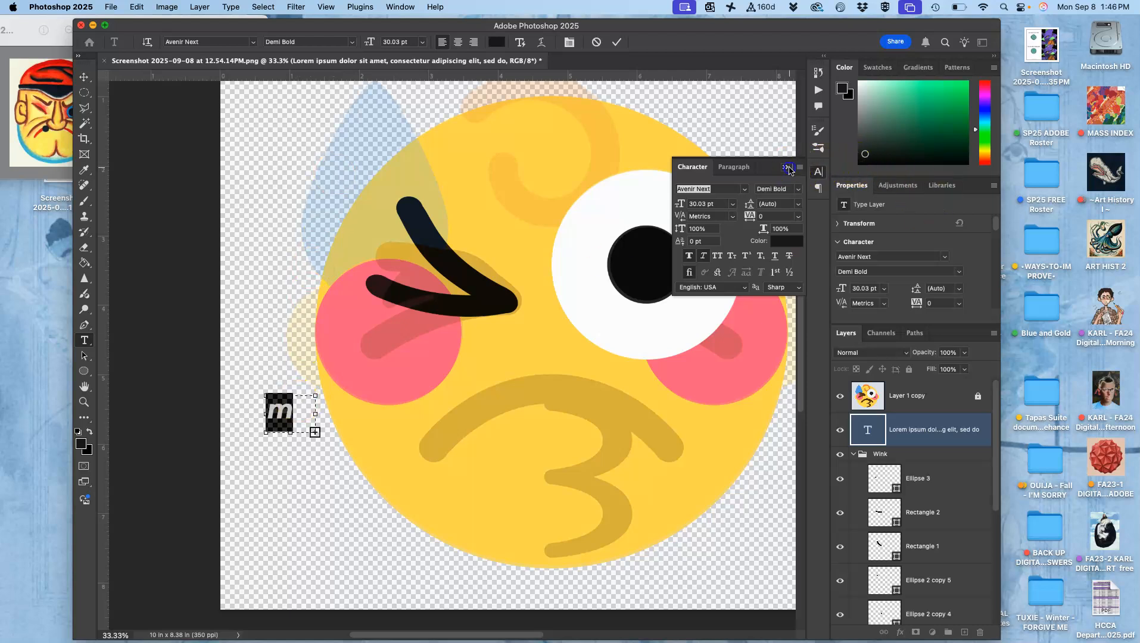
click(790, 168)
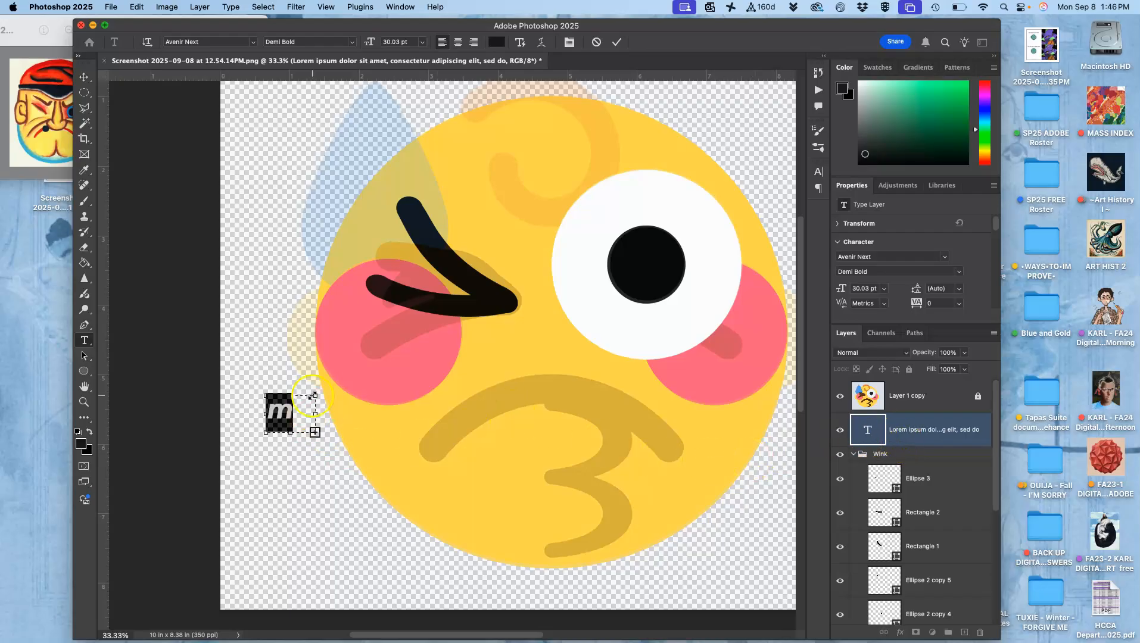
- Rotate the letter's text box about a quarter turn clockwise, tighten the box, and commit the text
drag(325, 390, 323, 456)
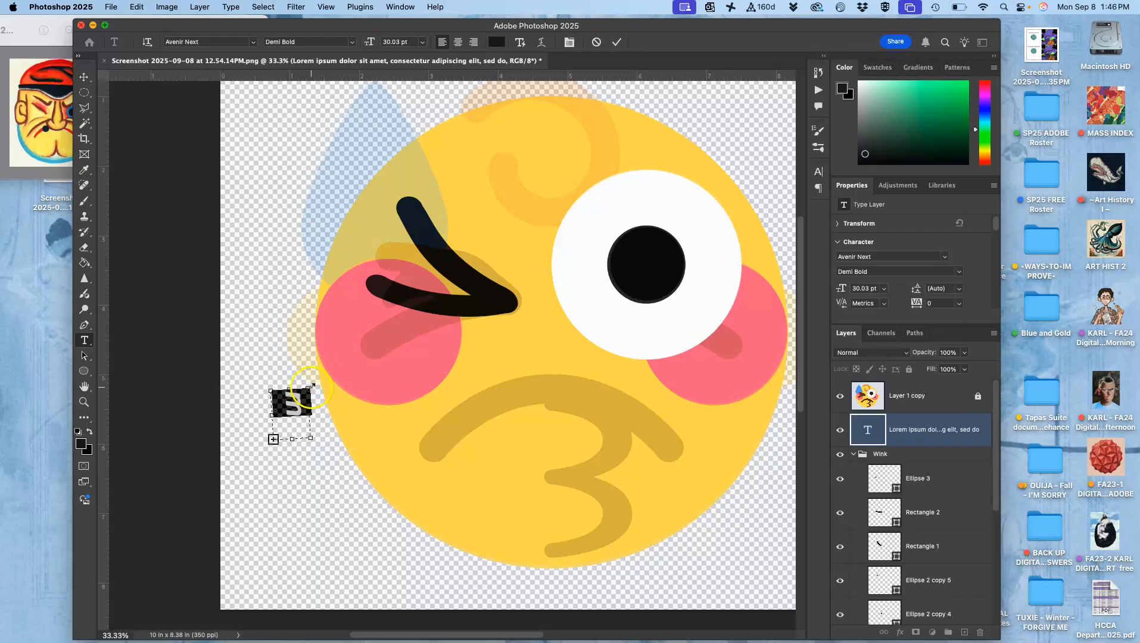
drag(314, 382, 317, 406)
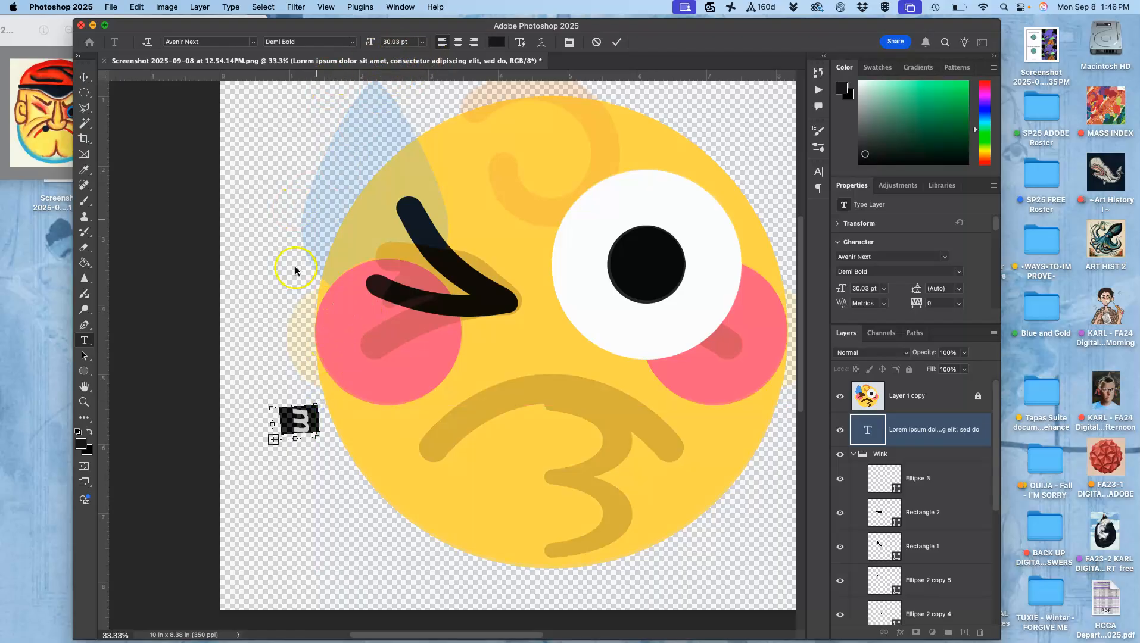
click(289, 283)
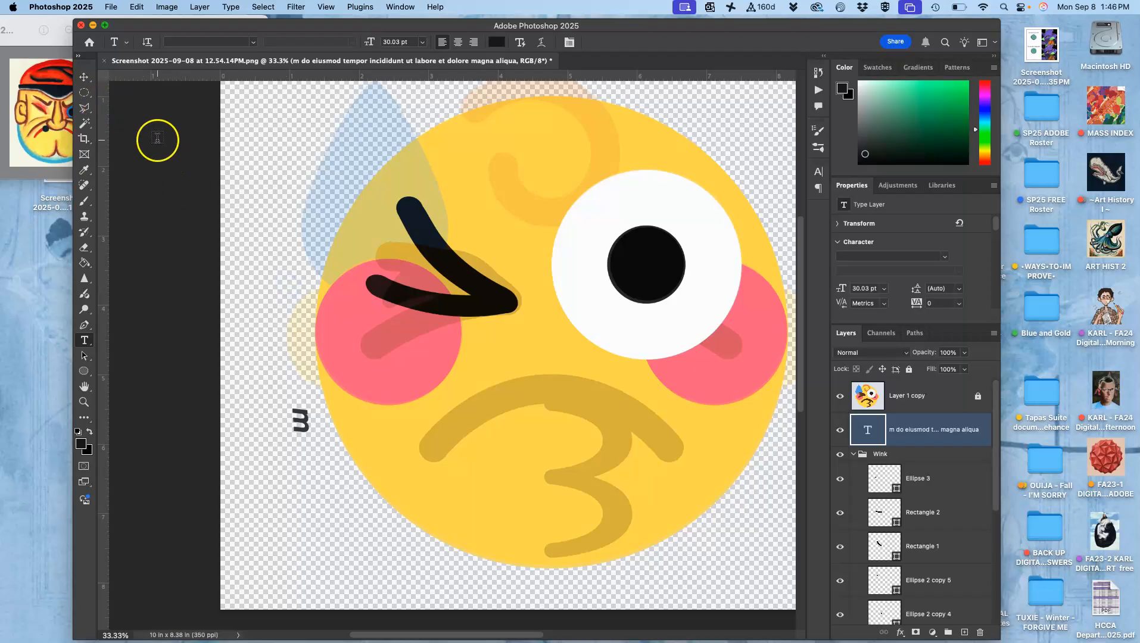
- Scale the "m" text layer up to about 624% and move it over the faded 3-shaped mouth
key(super+t)
drag(319, 444, 612, 602)
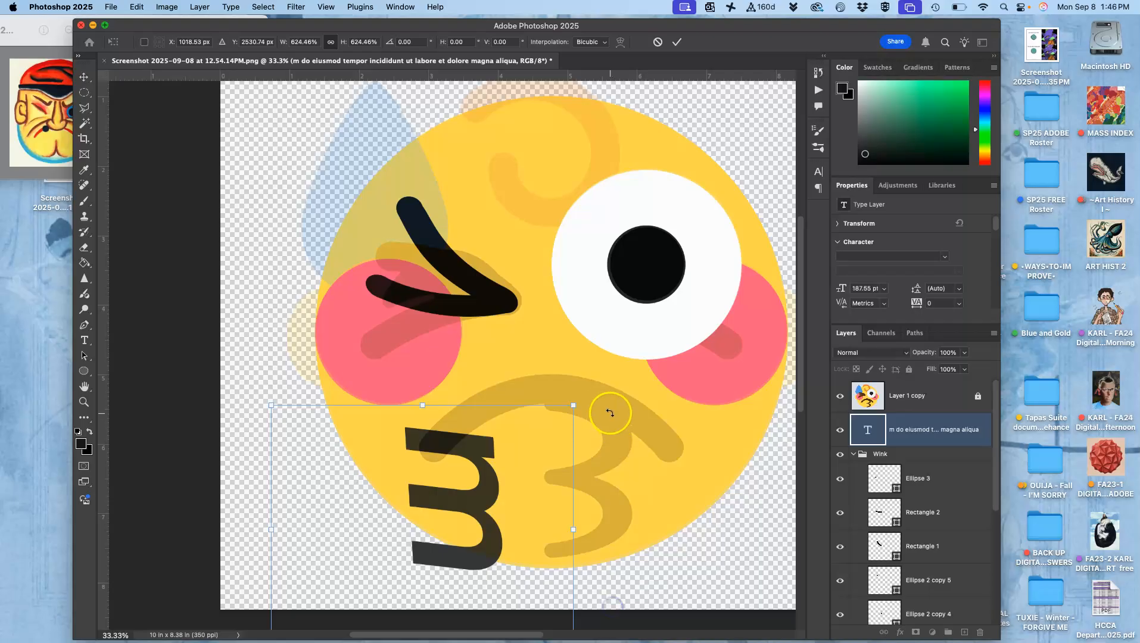
drag(485, 458, 618, 432)
- Skew the "m" vertically by about -14° to follow the faded mouth, and apply the transform
right_click(607, 443)
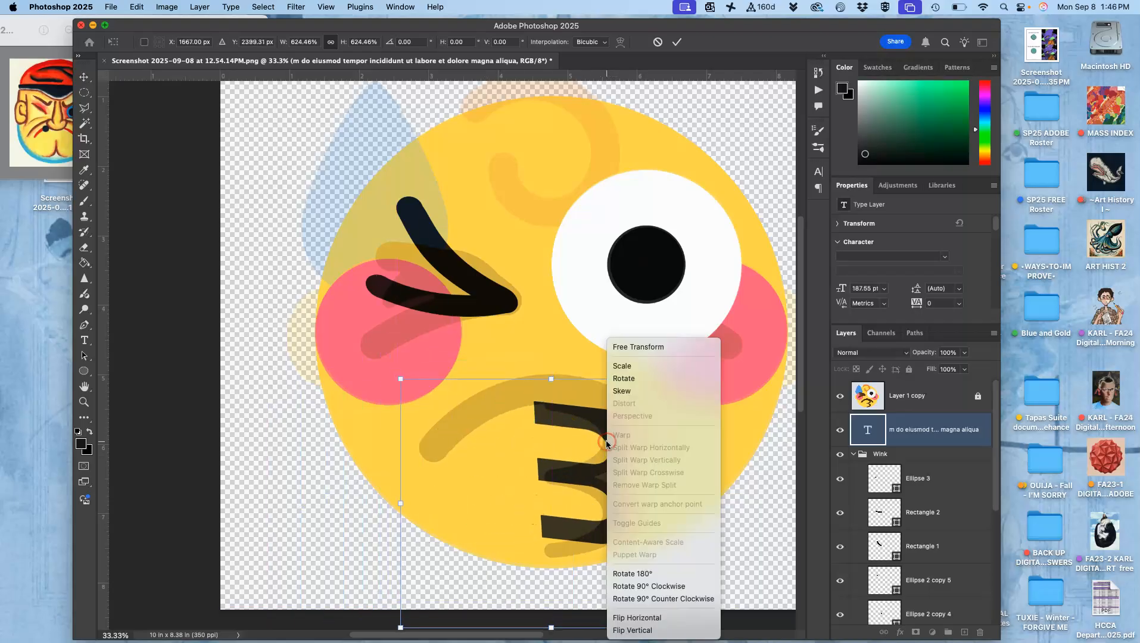
click(621, 391)
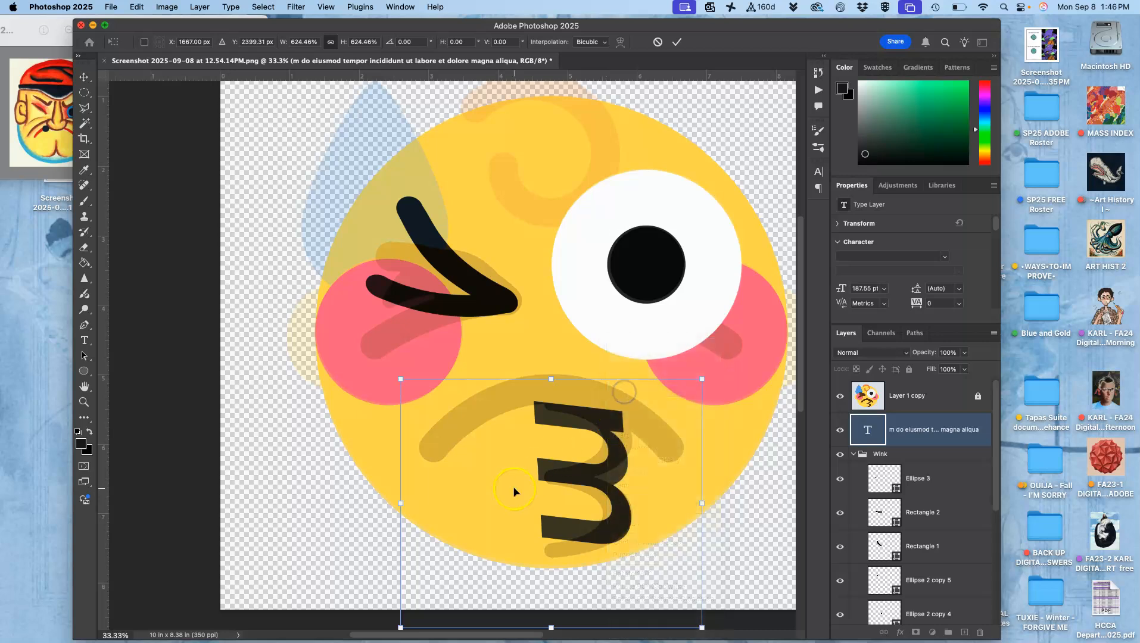
scroll(407, 566, down, 3)
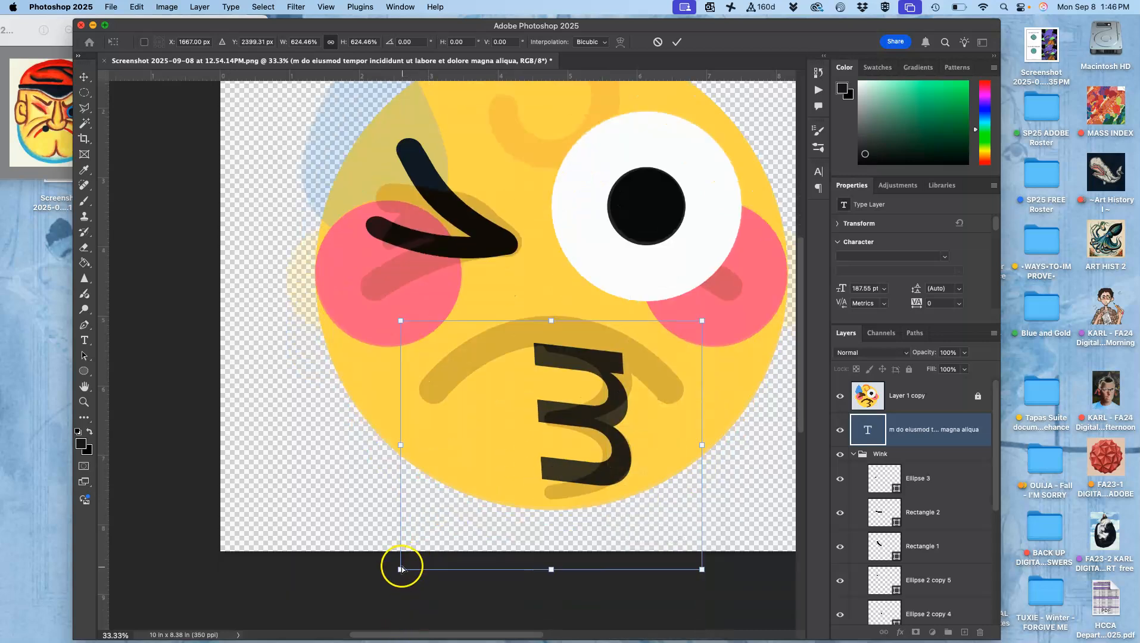
drag(403, 567, 414, 632)
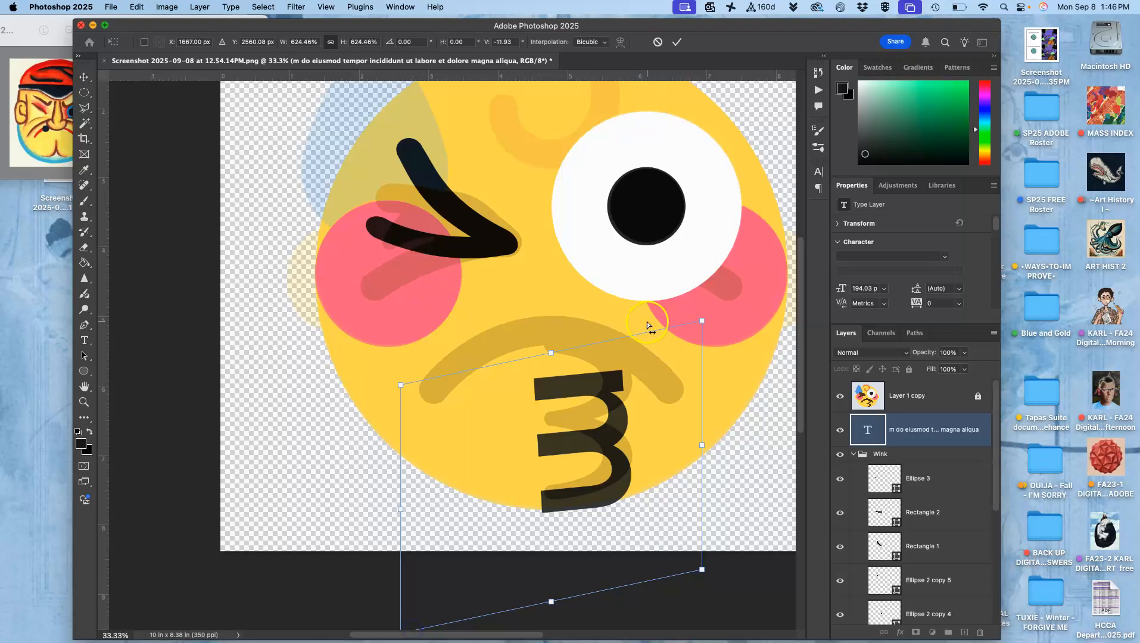
drag(703, 320, 710, 290)
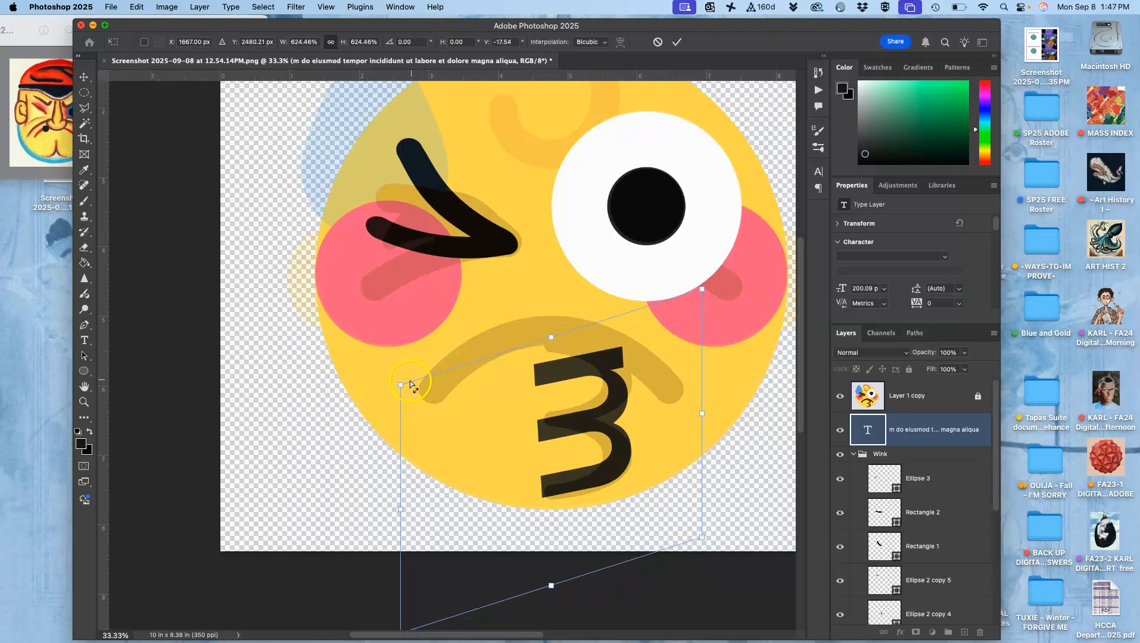
drag(400, 387, 402, 366)
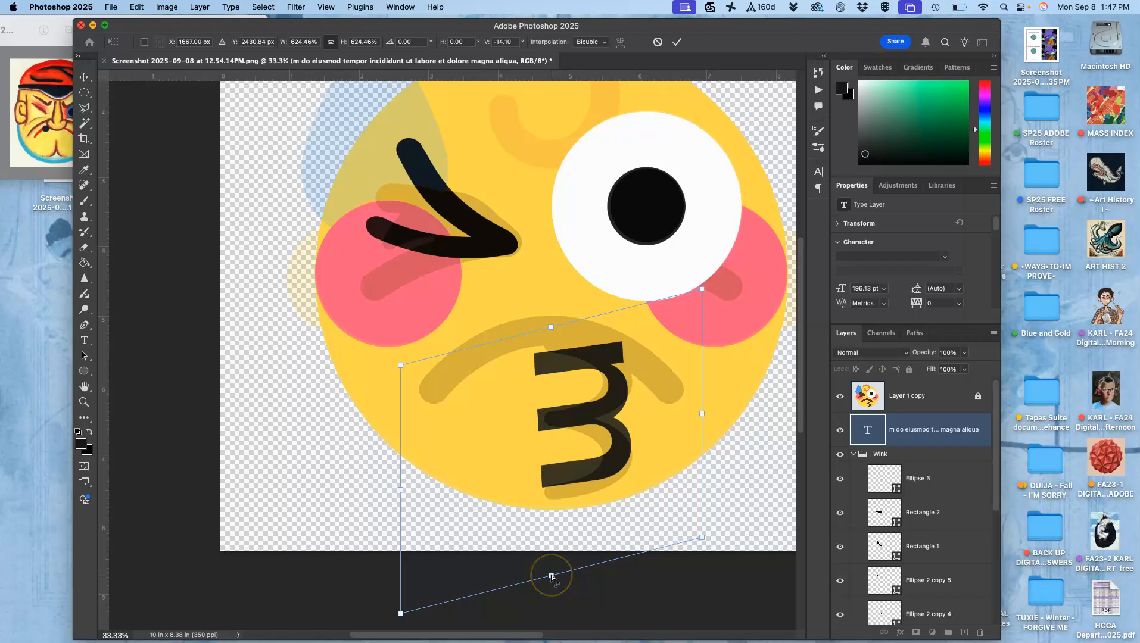
right_click(567, 489)
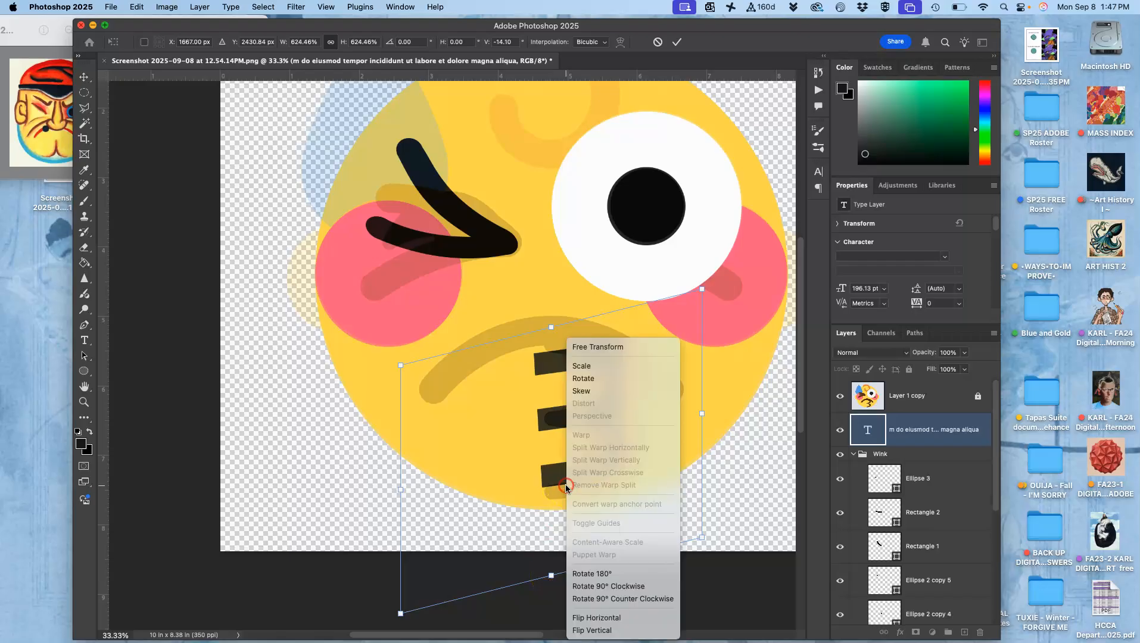
click(587, 392)
key(Return)
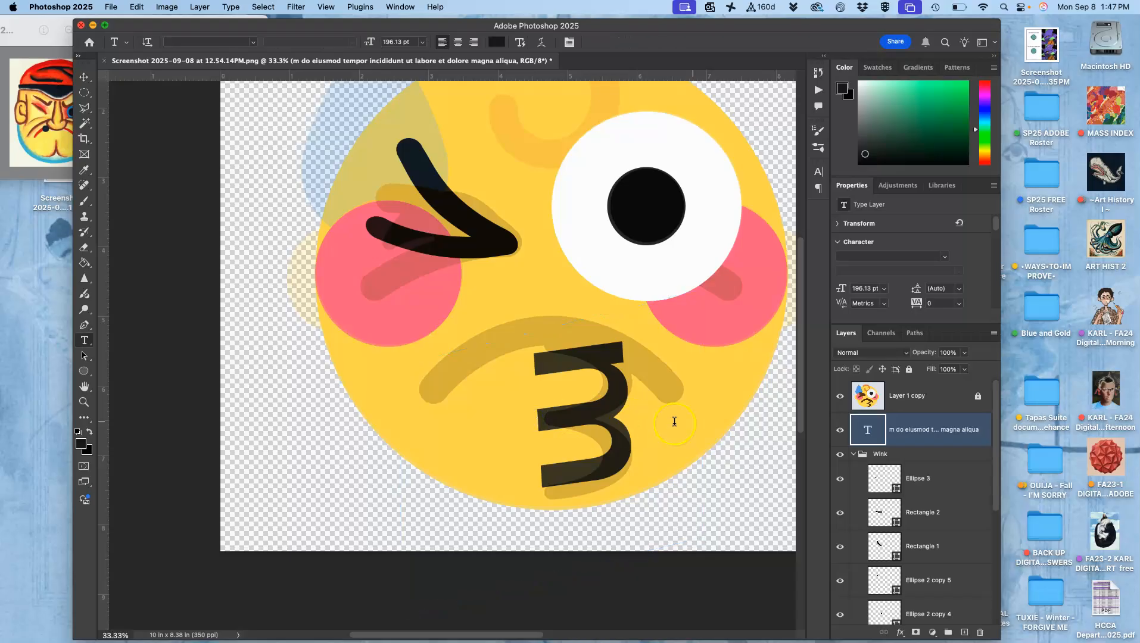
- Check which options the text layer offers, and delete the "m" text layer
right_click(877, 431)
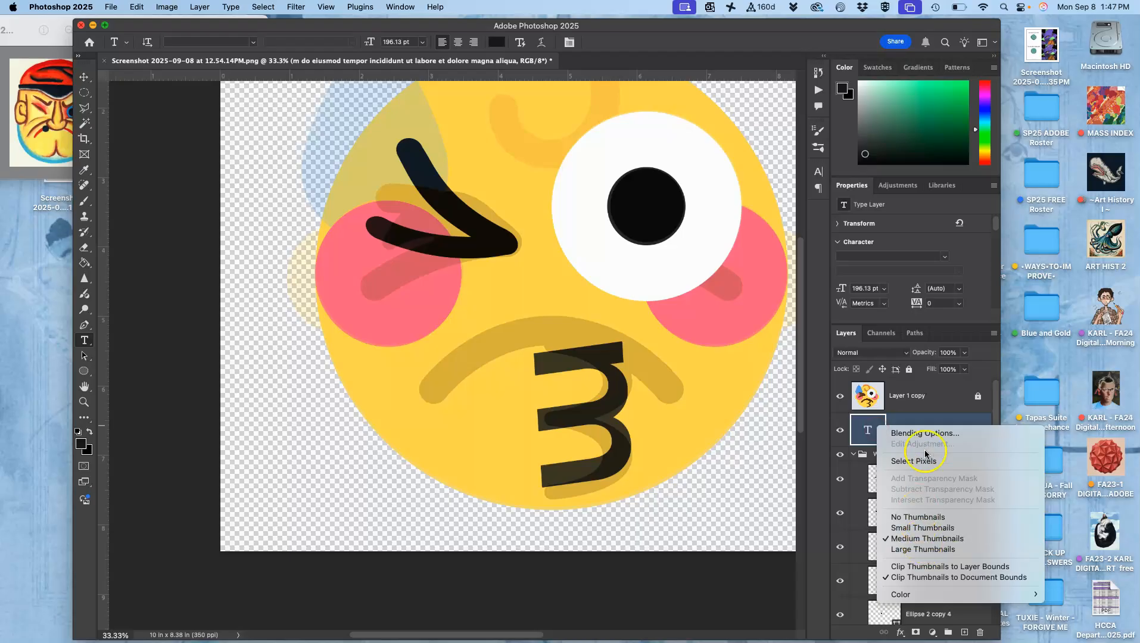
click(922, 421)
right_click(923, 421)
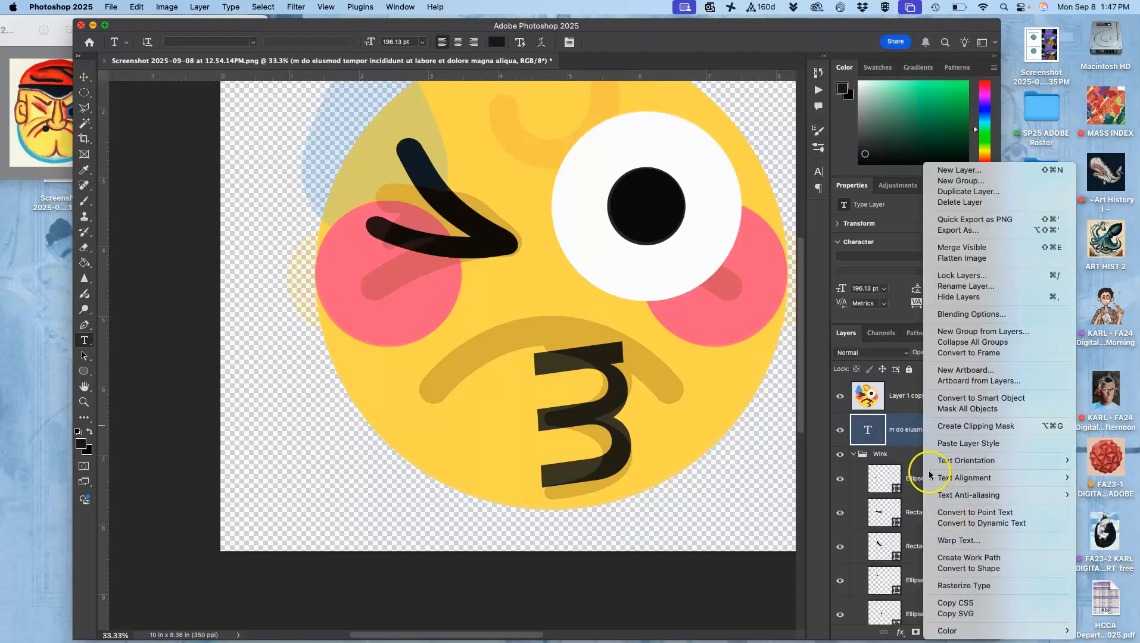
click(878, 436)
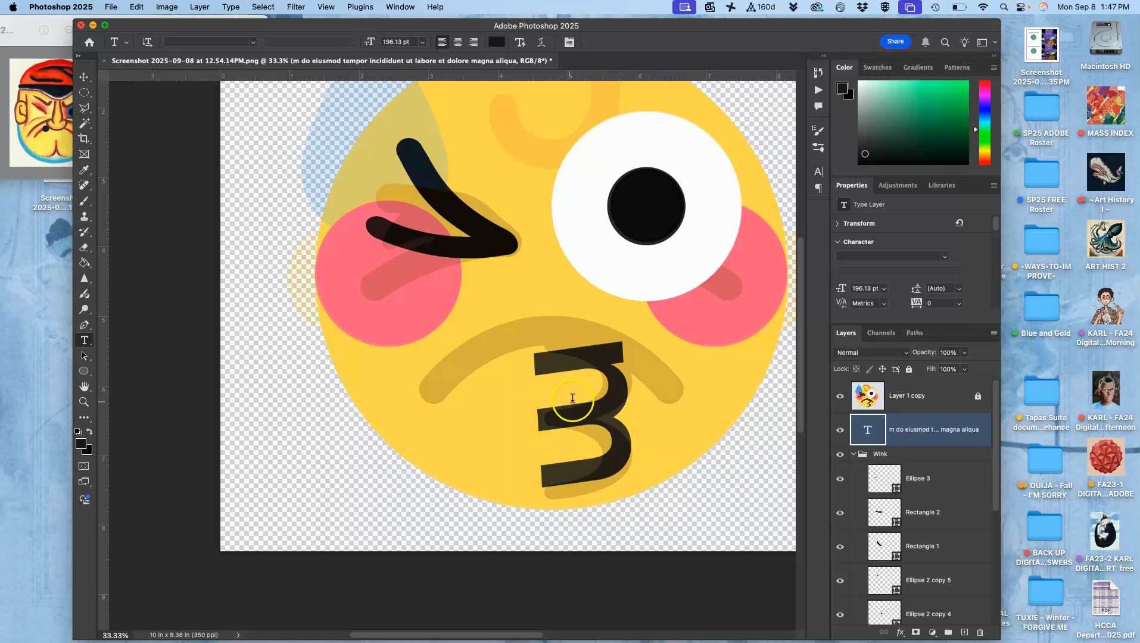
click(911, 439)
key(BackSpace)
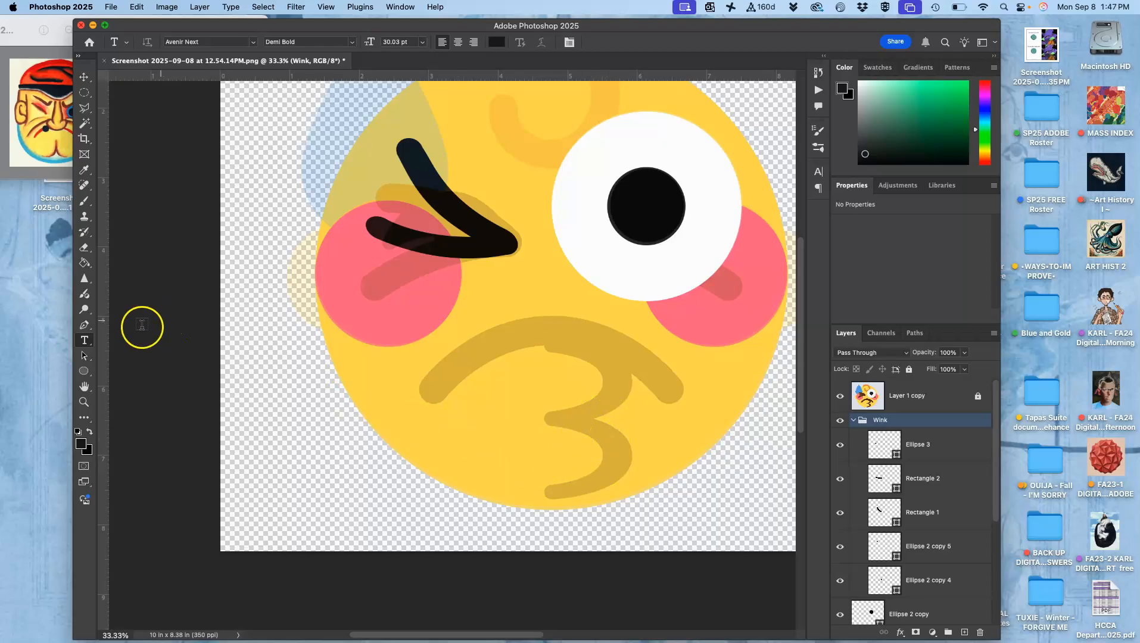
- Draw a black ellipse about 800 by 596 px over the chin area, beside the faded 3-shaped mouth
click(85, 371)
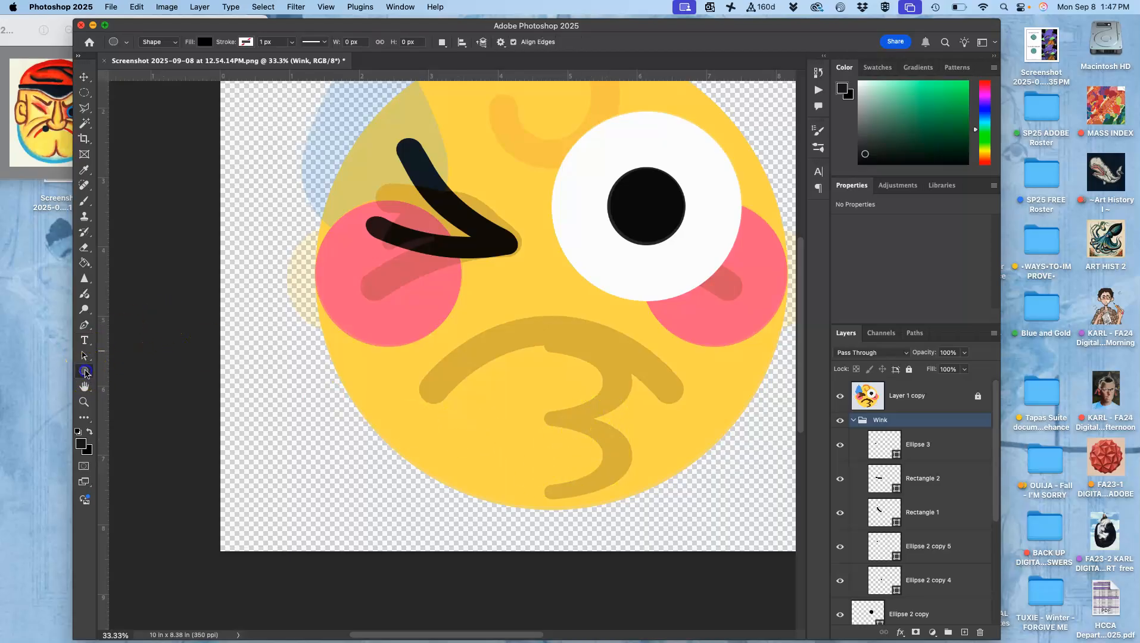
click(128, 382)
drag(405, 412, 563, 529)
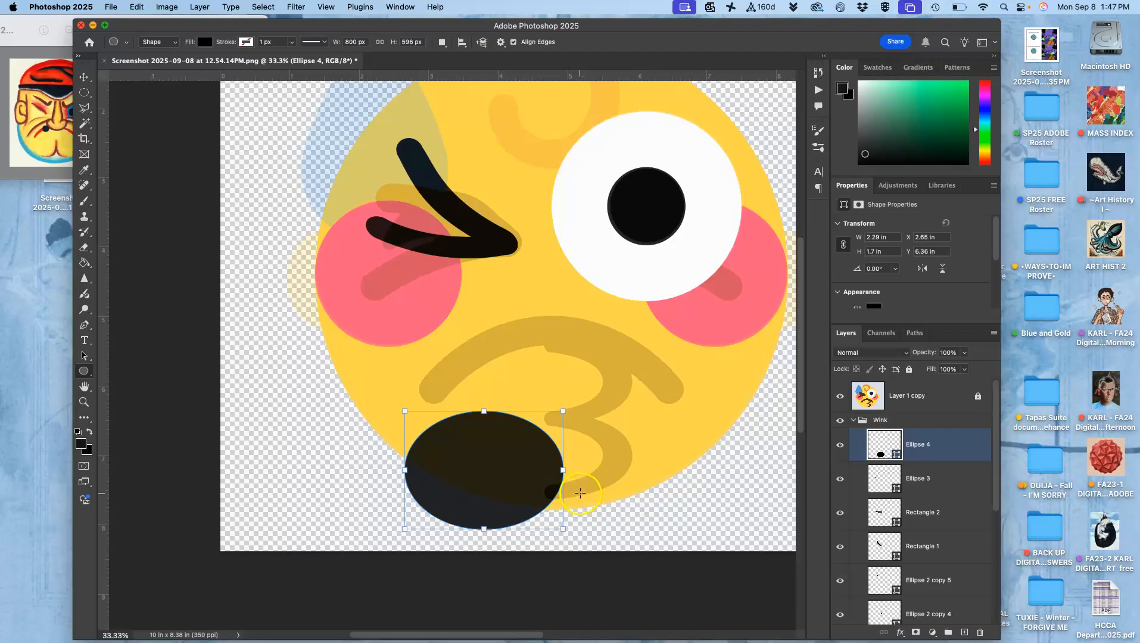
- Change the new ellipse's fill to the dark brown 4e3d3d
click(893, 440)
double_click(893, 440)
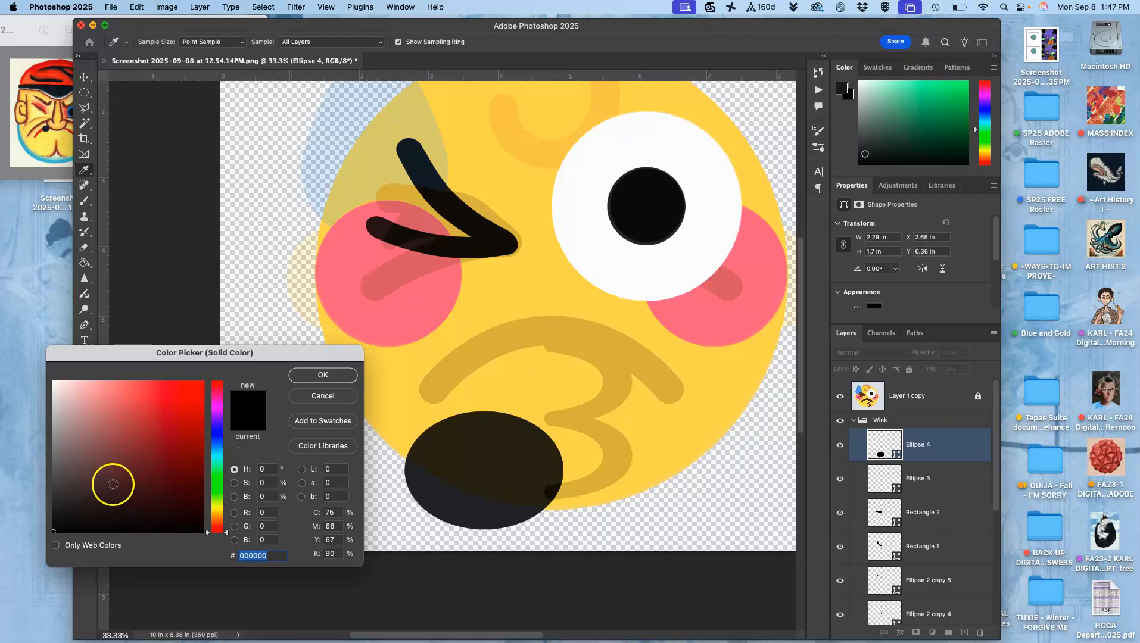
click(84, 486)
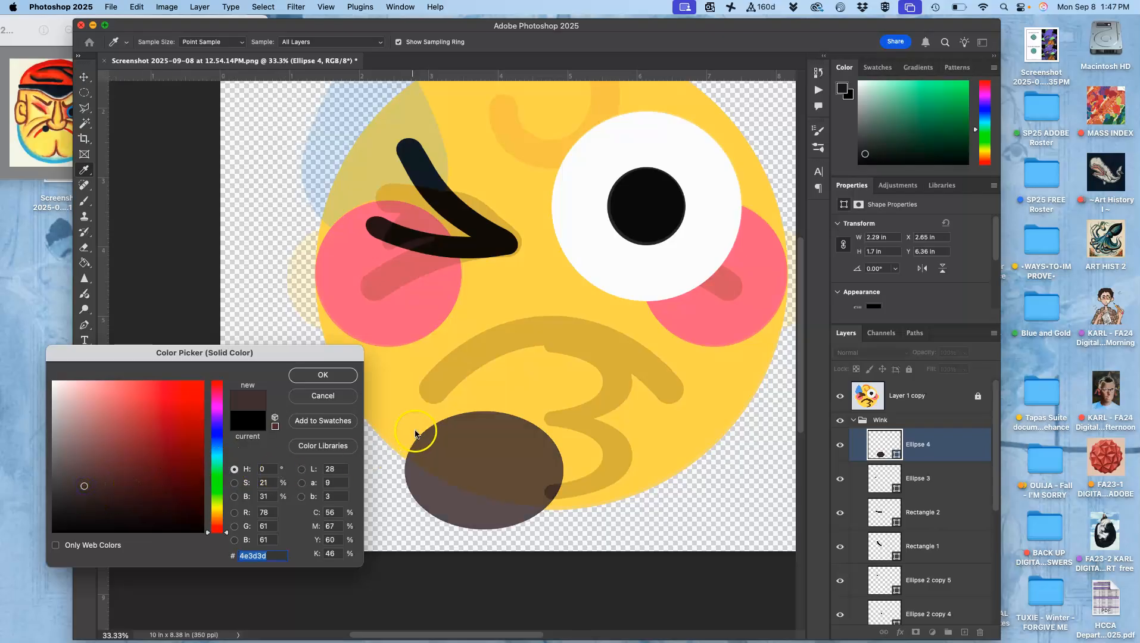
click(326, 375)
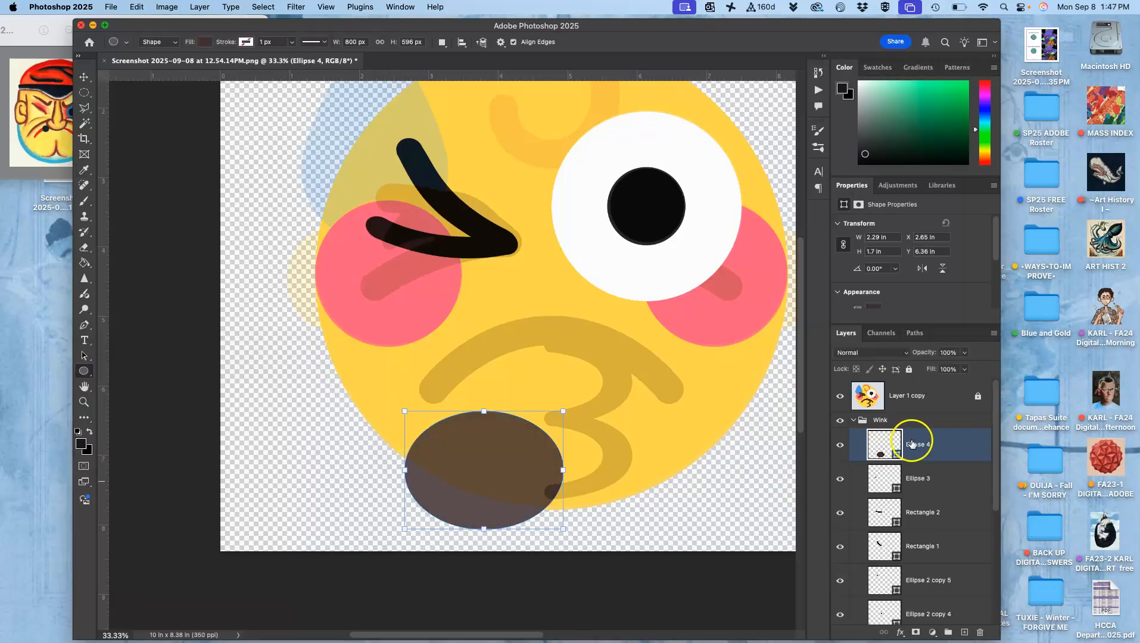